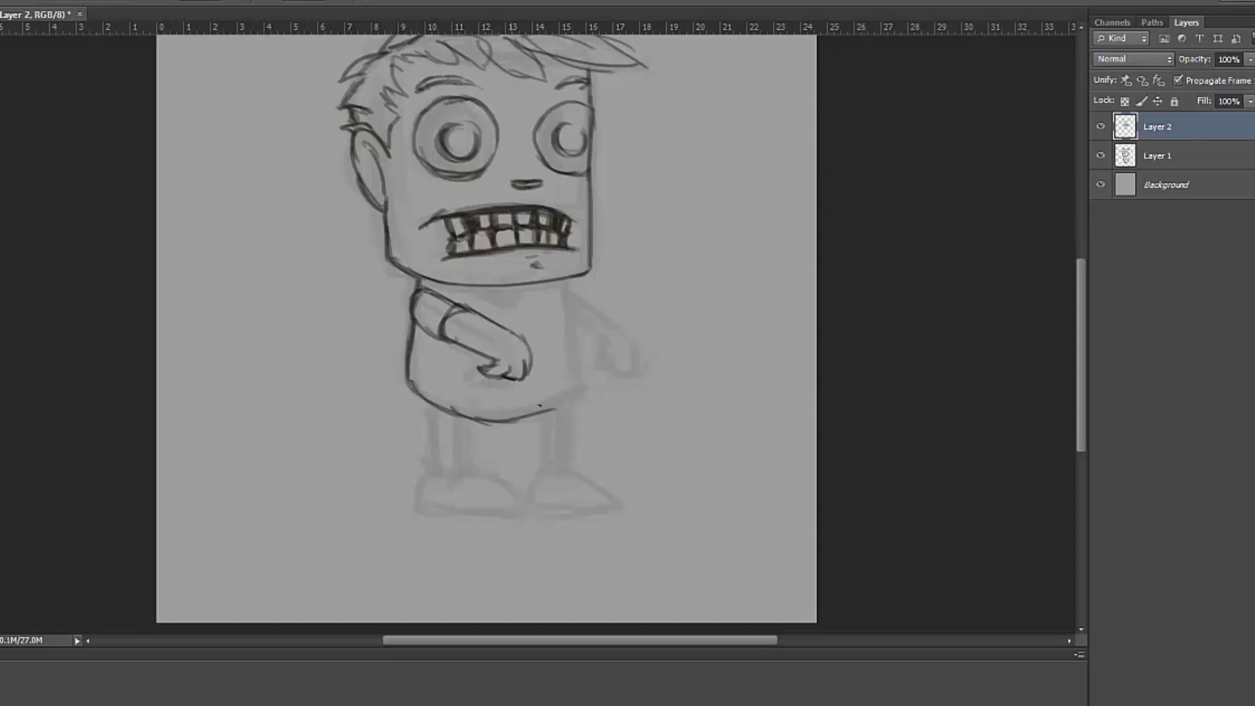
- Ink the shoe's ankle cuff, toe cap, laces, sole and heel, and darken the leg lines
drag(445, 312, 437, 326)
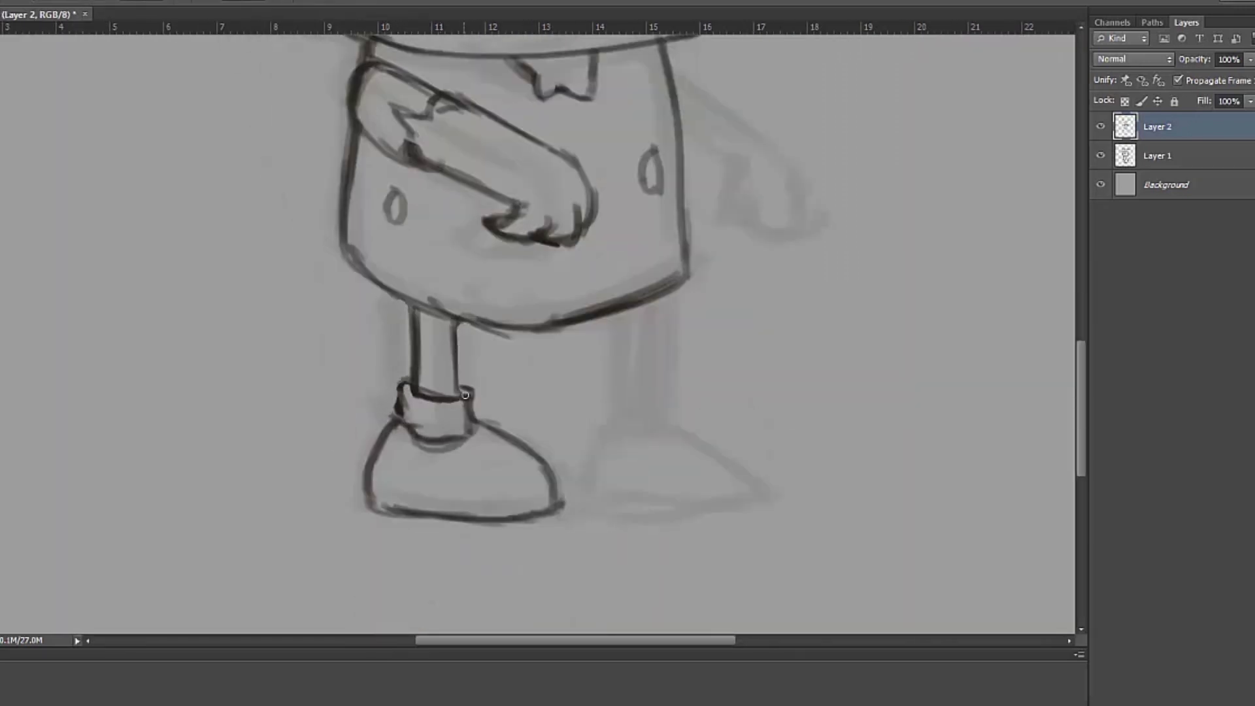
drag(406, 418, 480, 431)
drag(536, 464, 483, 510)
drag(458, 438, 516, 465)
drag(369, 487, 480, 513)
mouse_move(516, 467)
mouse_down()
mouse_move(484, 513)
mouse_move(562, 500)
mouse_up()
drag(396, 415, 369, 509)
mouse_move(484, 428)
mouse_down()
mouse_move(531, 458)
mouse_move(509, 468)
mouse_up()
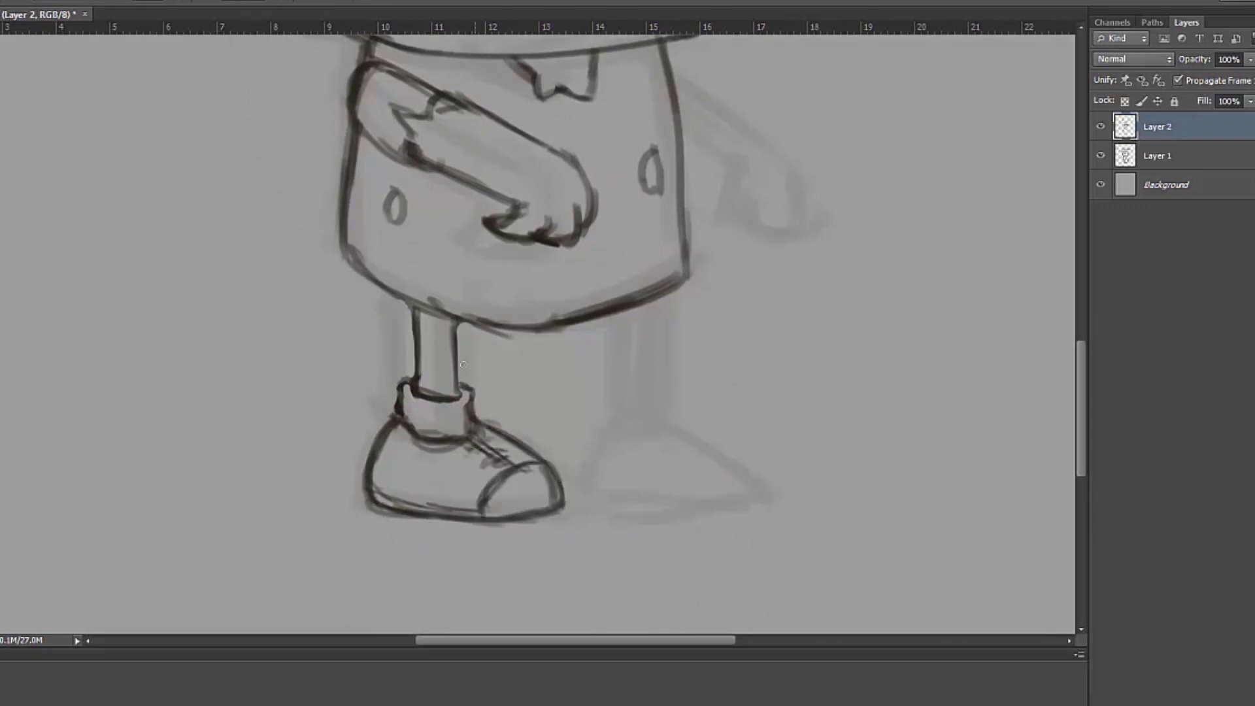
mouse_move(399, 301)
mouse_down()
mouse_move(468, 330)
mouse_move(455, 368)
mouse_move(633, 366)
mouse_up()
- Duplicate the arm and leg into a far arm and second leg, merged into the sketch layer
key(ctrl+minus)
key(ctrl+j)
click(1101, 155)
key(ctrl+e)
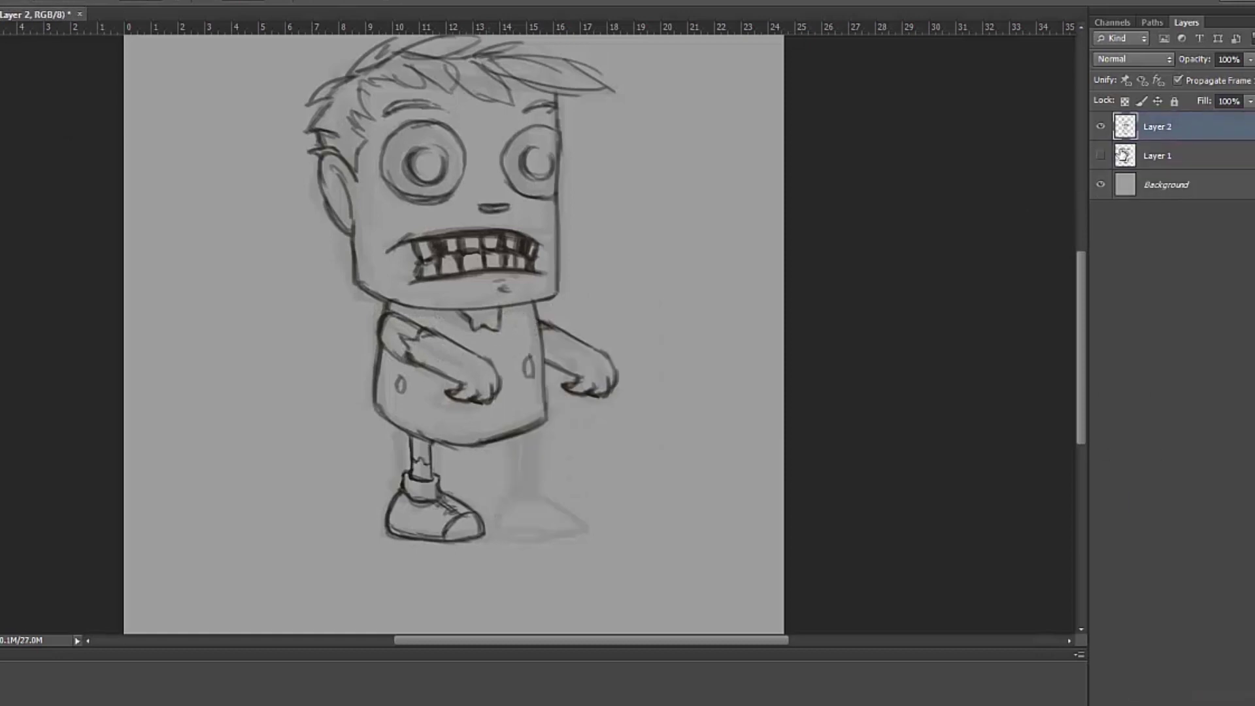
key(ctrl+j)
drag(467, 472, 566, 458)
right_click(1157, 141)
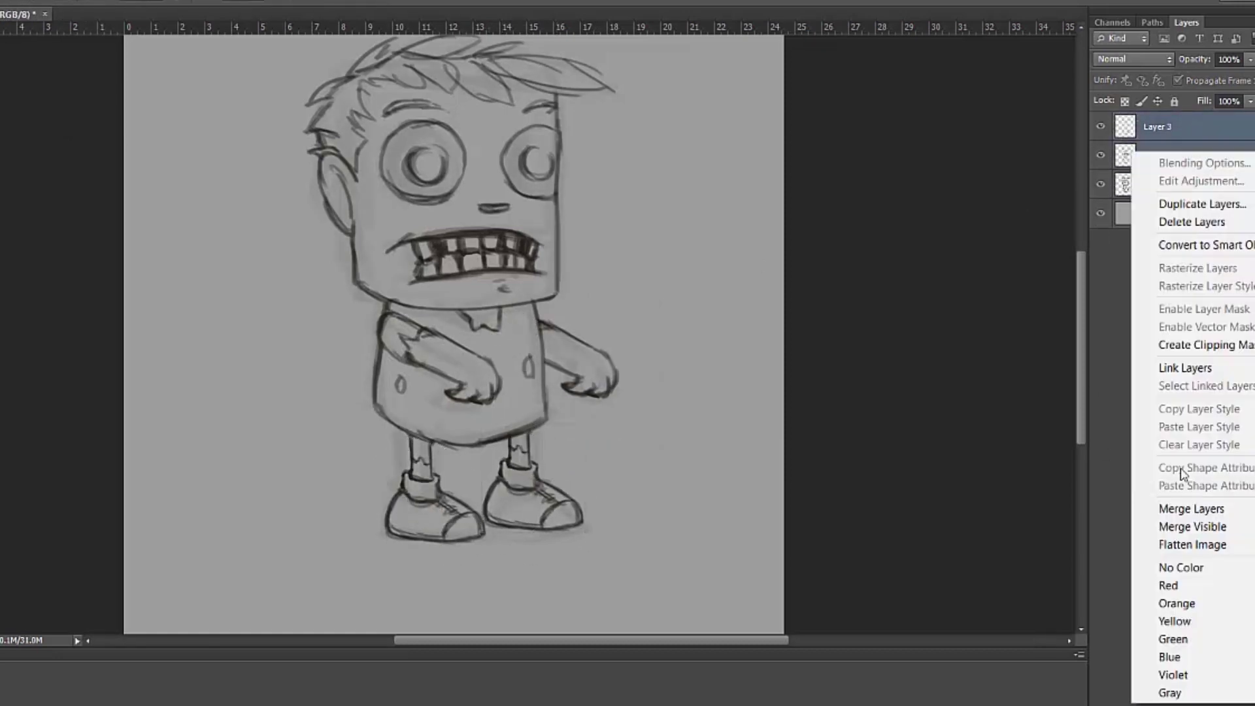
click(1151, 510)
click(1101, 155)
key(Return)
- Add Layer 4 and begin a Lasso selection around the character's head
key(ctrl+shift+alt+n)
key(ctrl+plus)
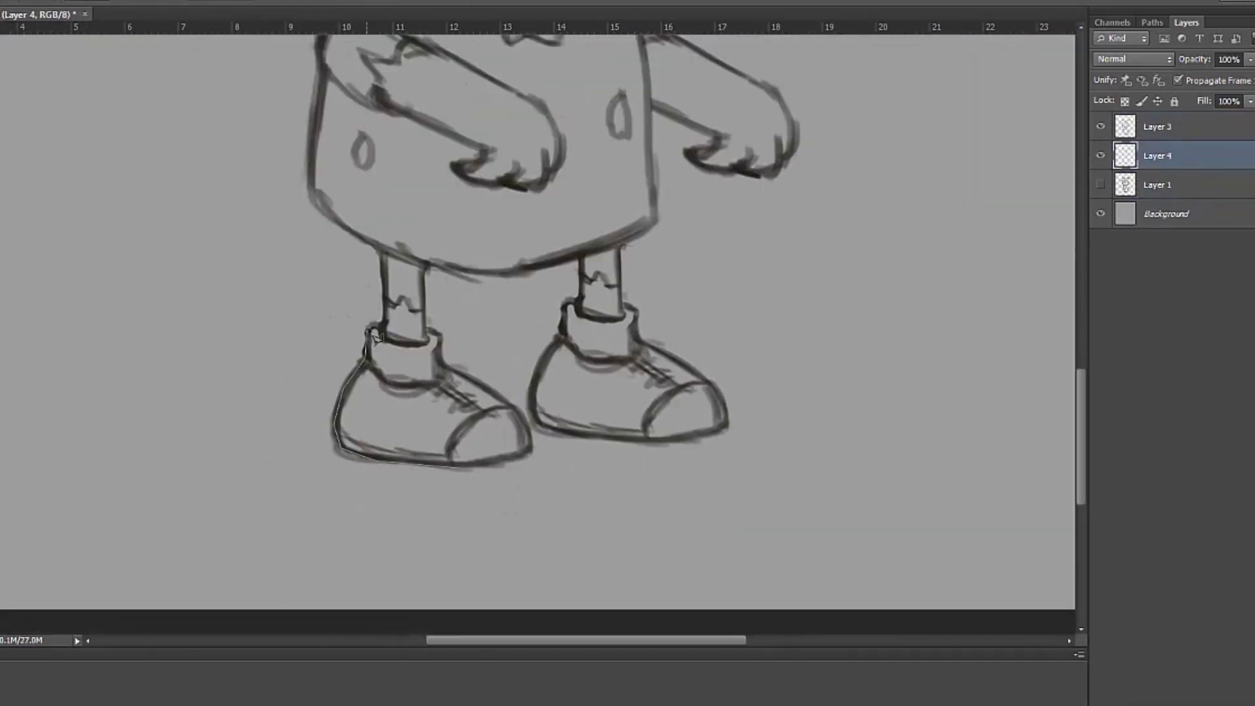
scroll(379, 295, up, 3)
key(ctrl+minus)
scroll(313, 197, up, 5)
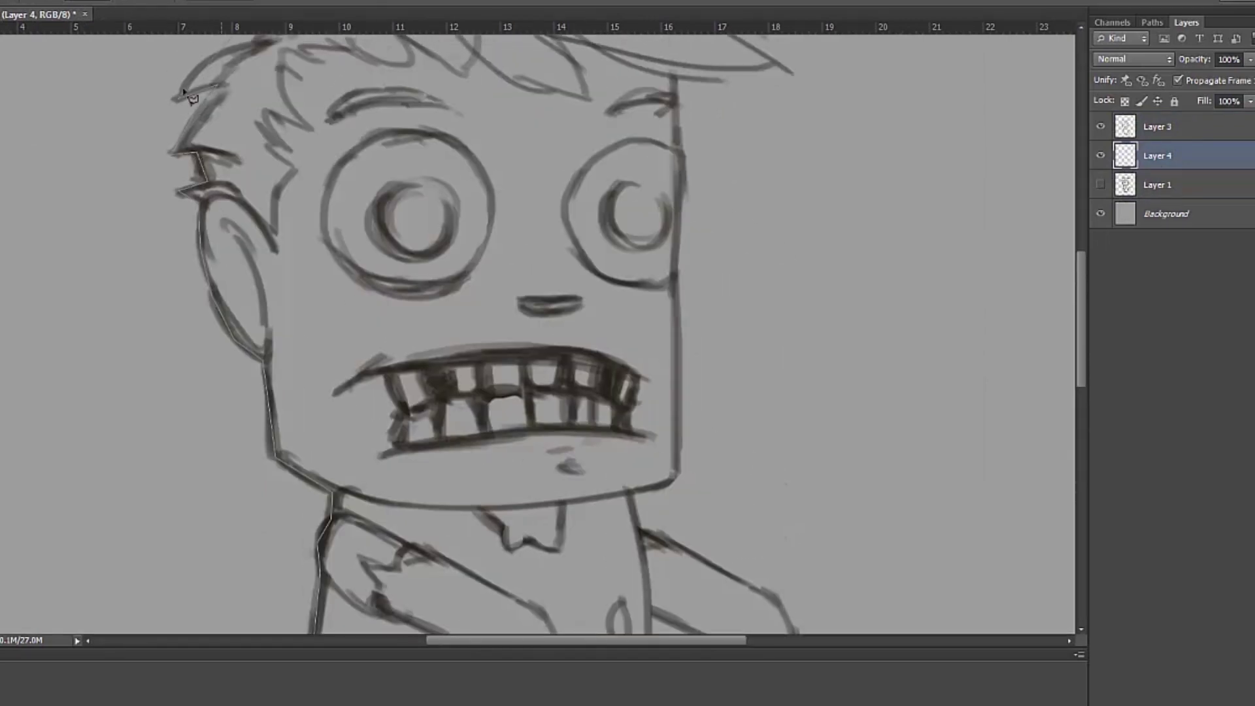
key(ctrl+plus)
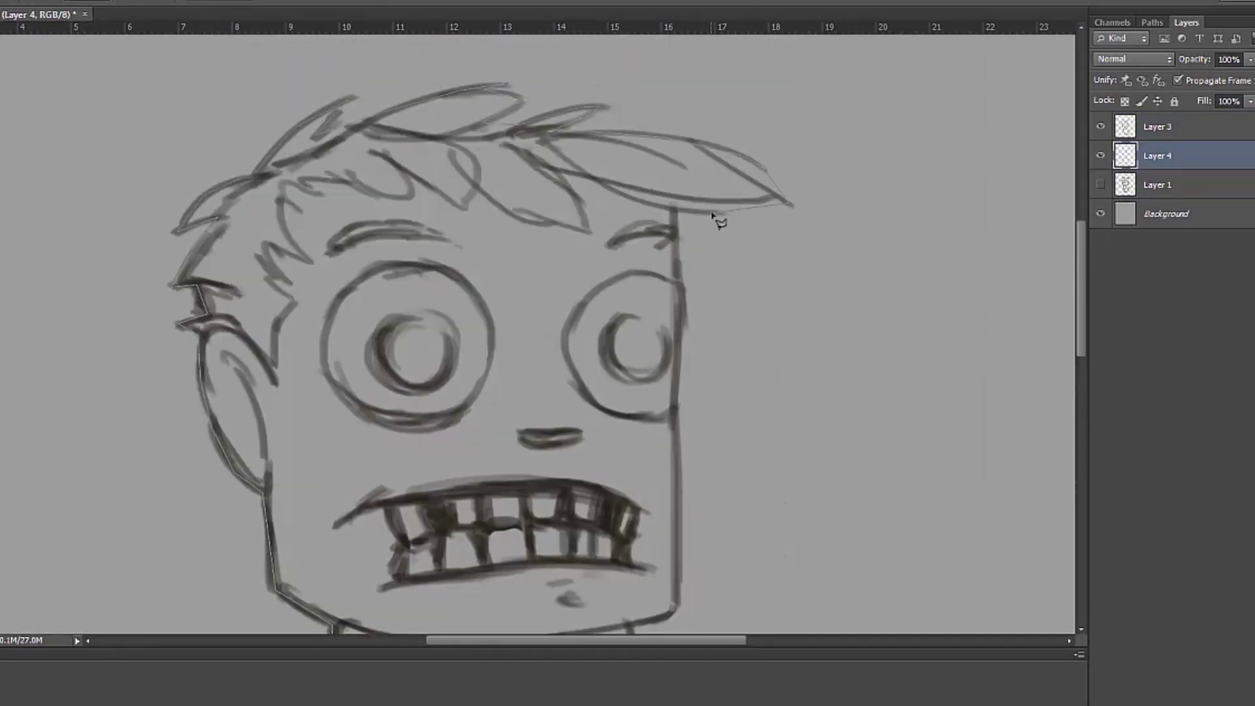
click(673, 210)
scroll(674, 393, down, 3)
scroll(589, 327, up, 3)
double_click(516, 307)
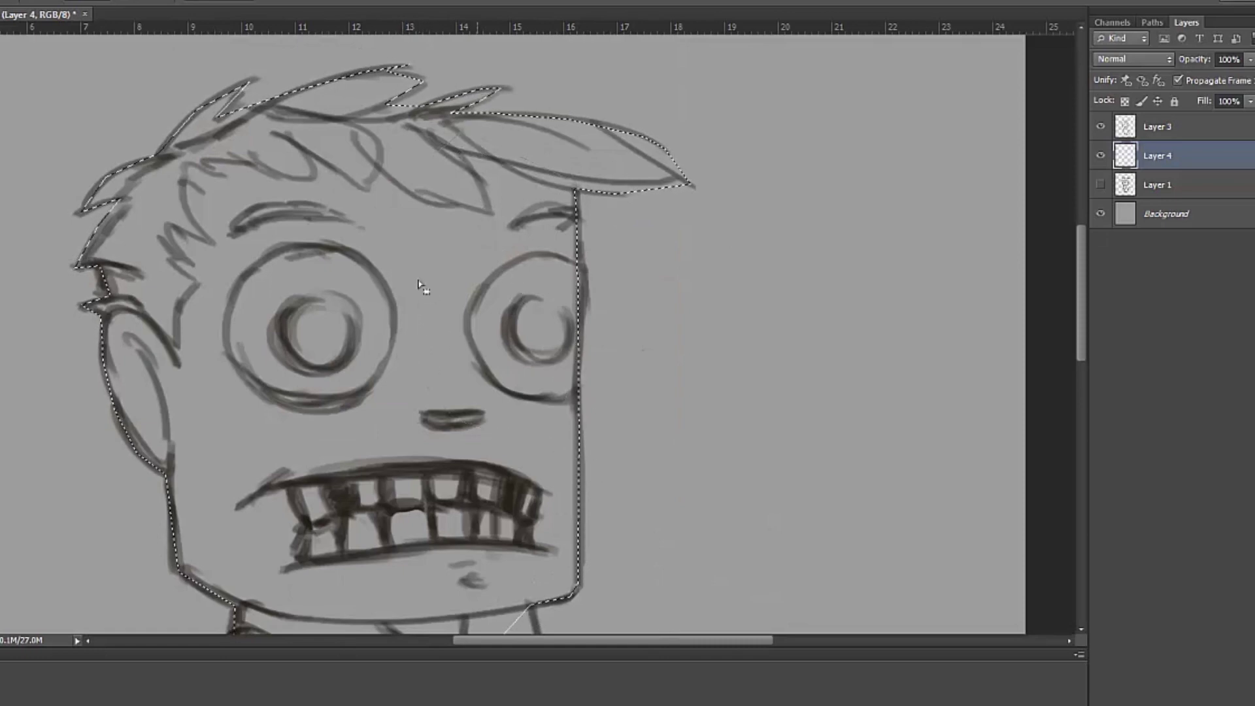
- Complete the Lasso selection around the body, arms, legs and shoes
scroll(419, 285, down, 6)
mouse_move(630, 434)
mouse_down()
mouse_move(654, 367)
mouse_move(314, 425)
mouse_up()
scroll(528, 382, down, 2)
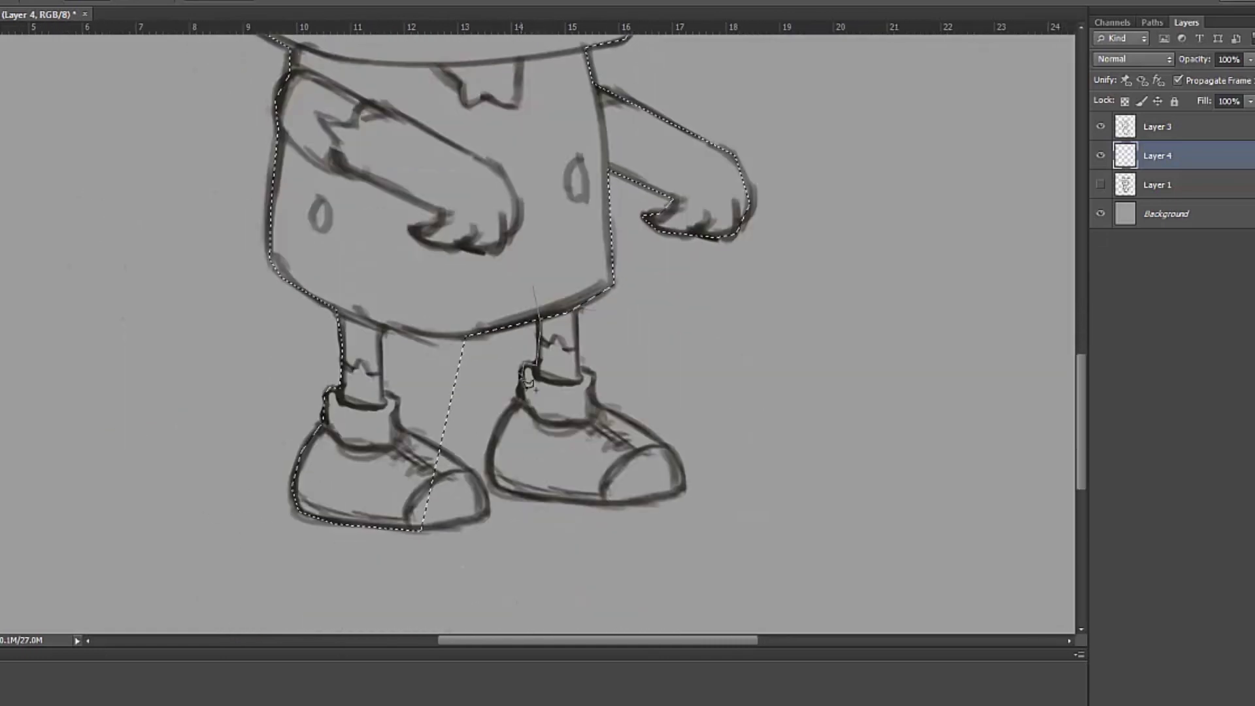
mouse_move(529, 380)
mouse_down()
mouse_move(687, 499)
mouse_move(589, 322)
mouse_up()
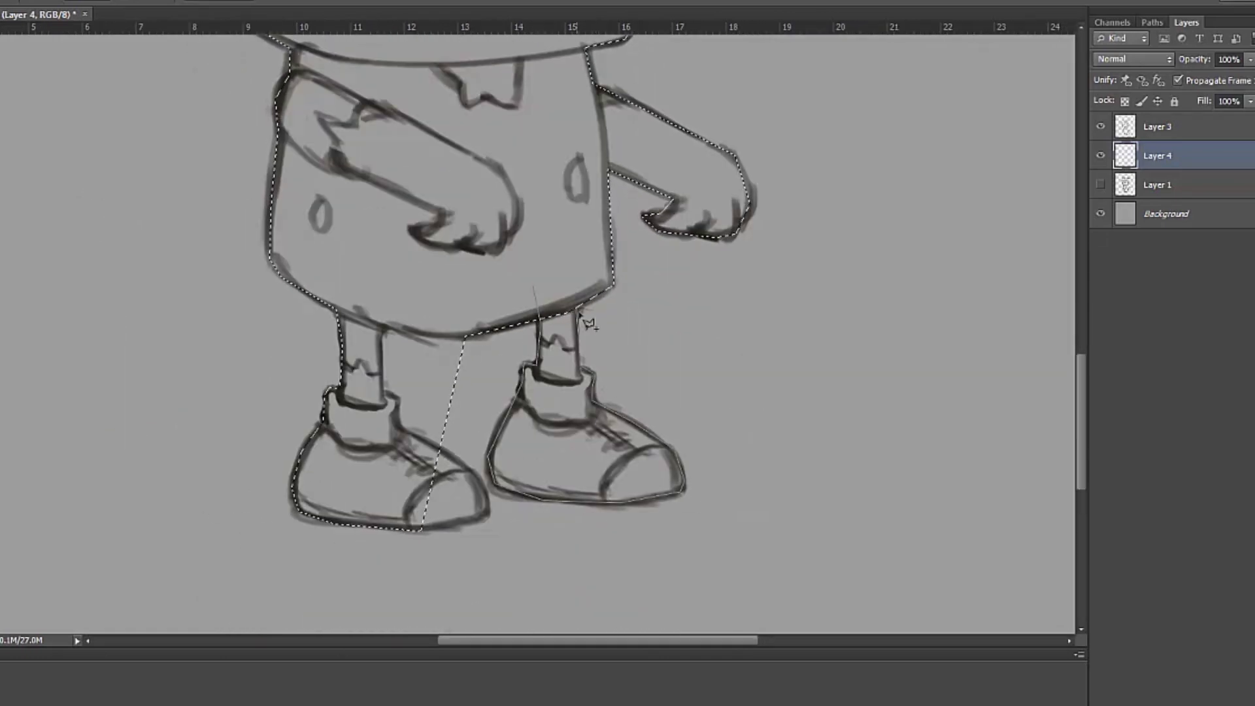
click(458, 452)
key(ctrl+0)
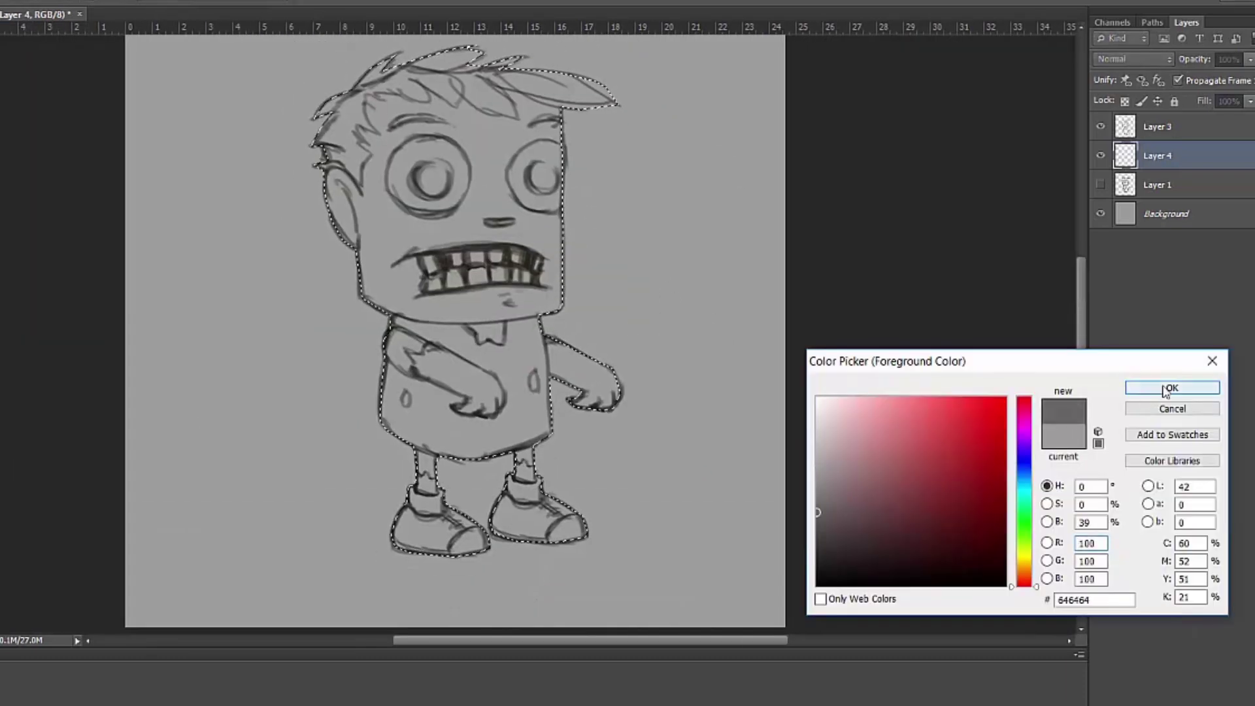
- Fill the silhouette with #646464 grey and add a shading layer clipped to it
click(1166, 391)
key(alt+BackSpace)
key(ctrl+d)
key(ctrl+shift+alt+n)
key(ctrl+alt+g)
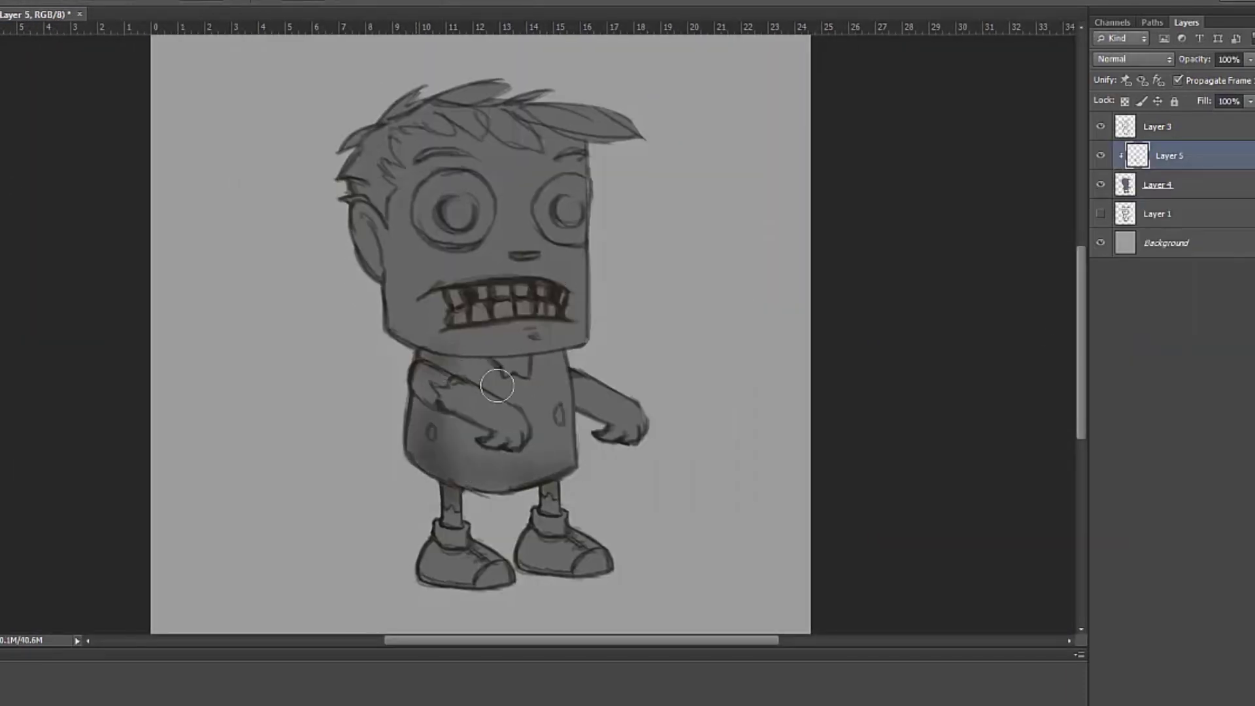
- Paint soft dark shading around the eyes, mouth and chin with a smaller brush
key(bracketleft)
key(bracketleft)
key(bracketleft)
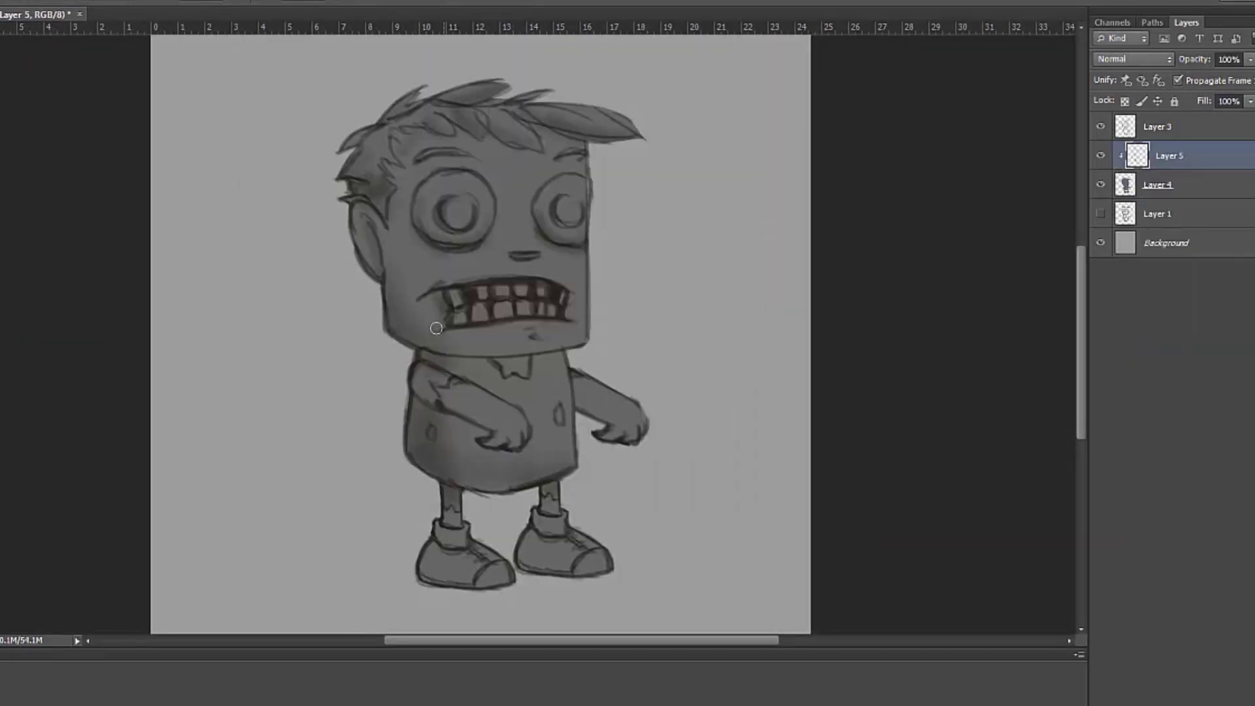
mouse_move(436, 327)
mouse_down()
mouse_move(493, 347)
mouse_move(521, 440)
mouse_move(537, 269)
mouse_up()
right_click(537, 269)
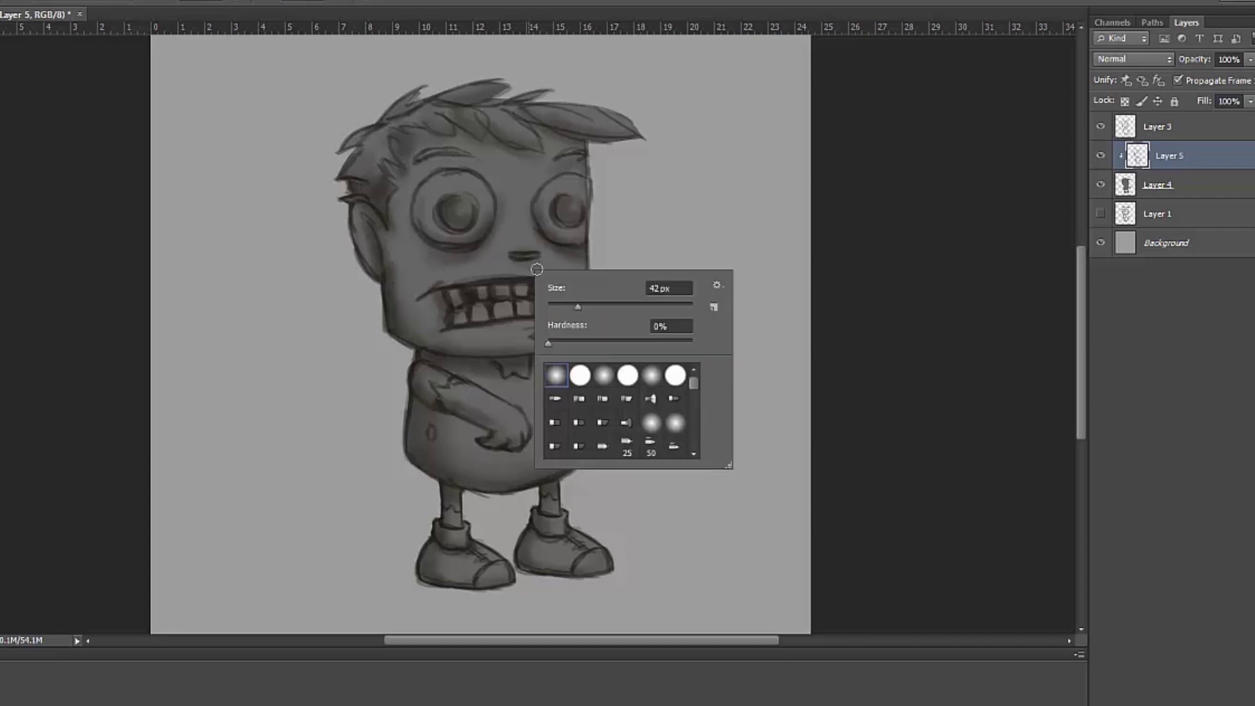
key(Escape)
key(ctrl+shift+alt+n)
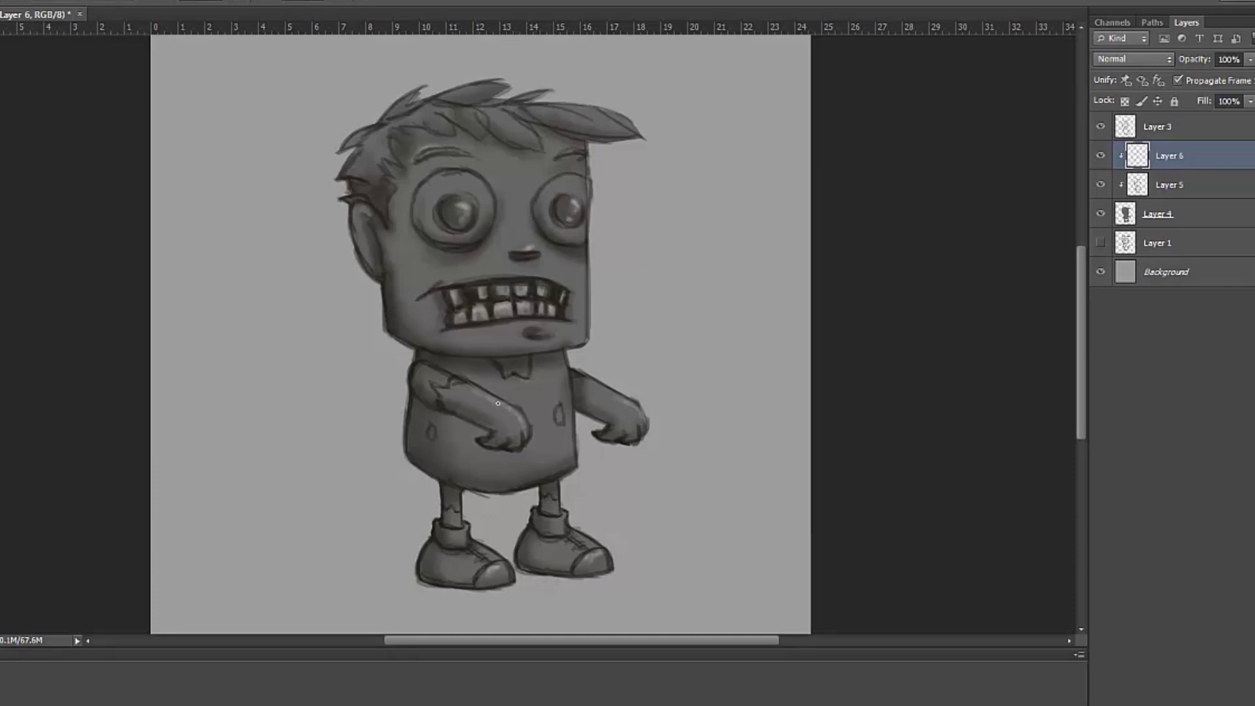
- Paint lighter teeth and face shading on clipped Layer 6, adjusting brush settings
right_click(471, 278)
key(Escape)
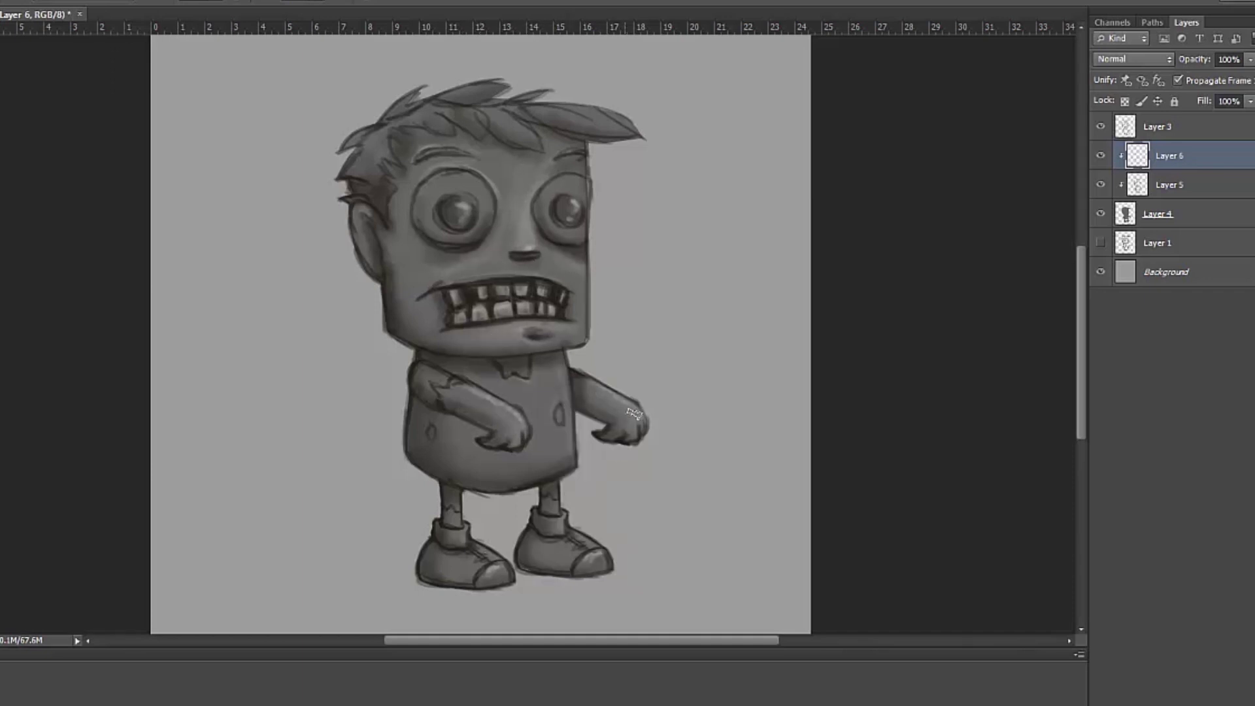
right_click(567, 151)
key(Escape)
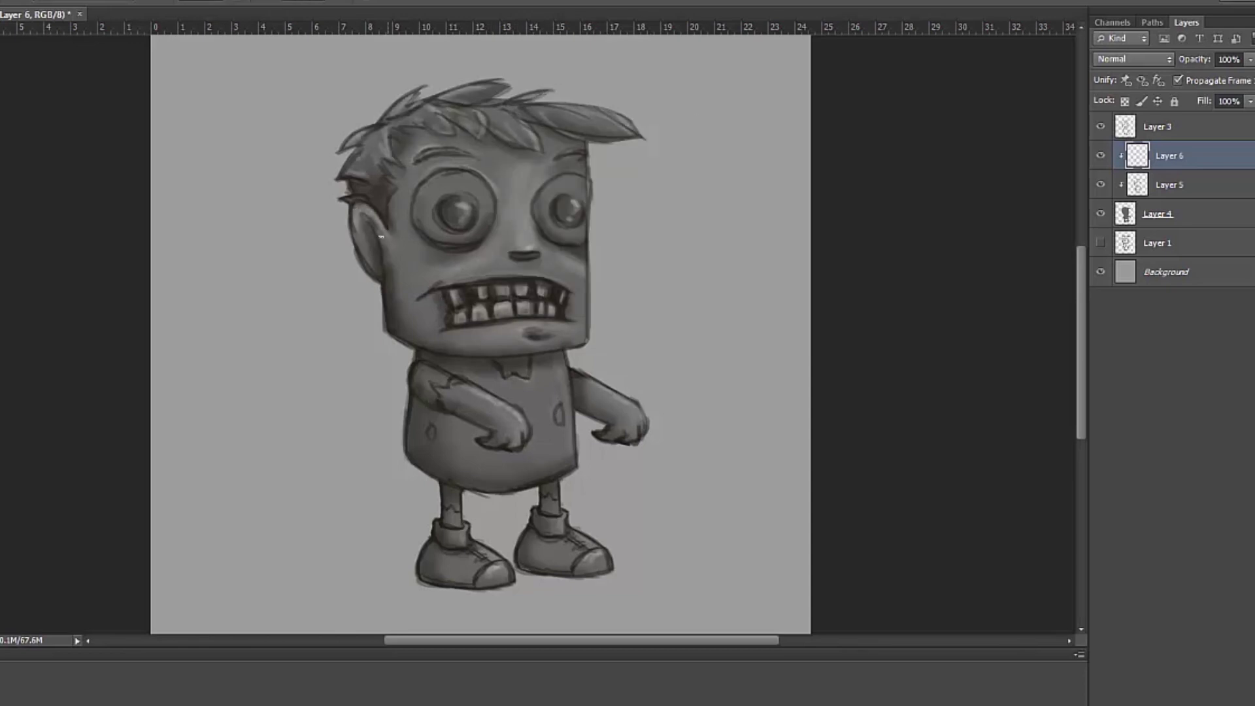
- Add Layer 7 and move it to the top of the layer stack
key(ctrl+shift+alt+n)
right_click(1171, 155)
click(1151, 347)
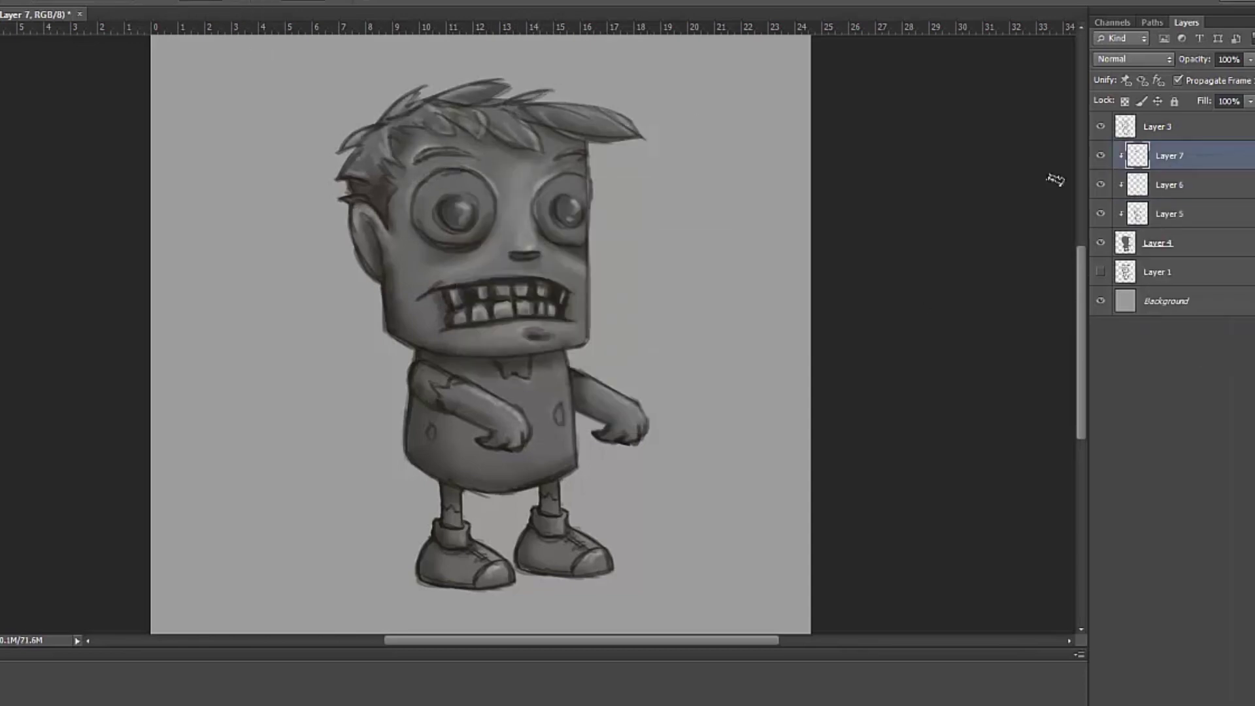
key(ctrl+shift+bracketright)
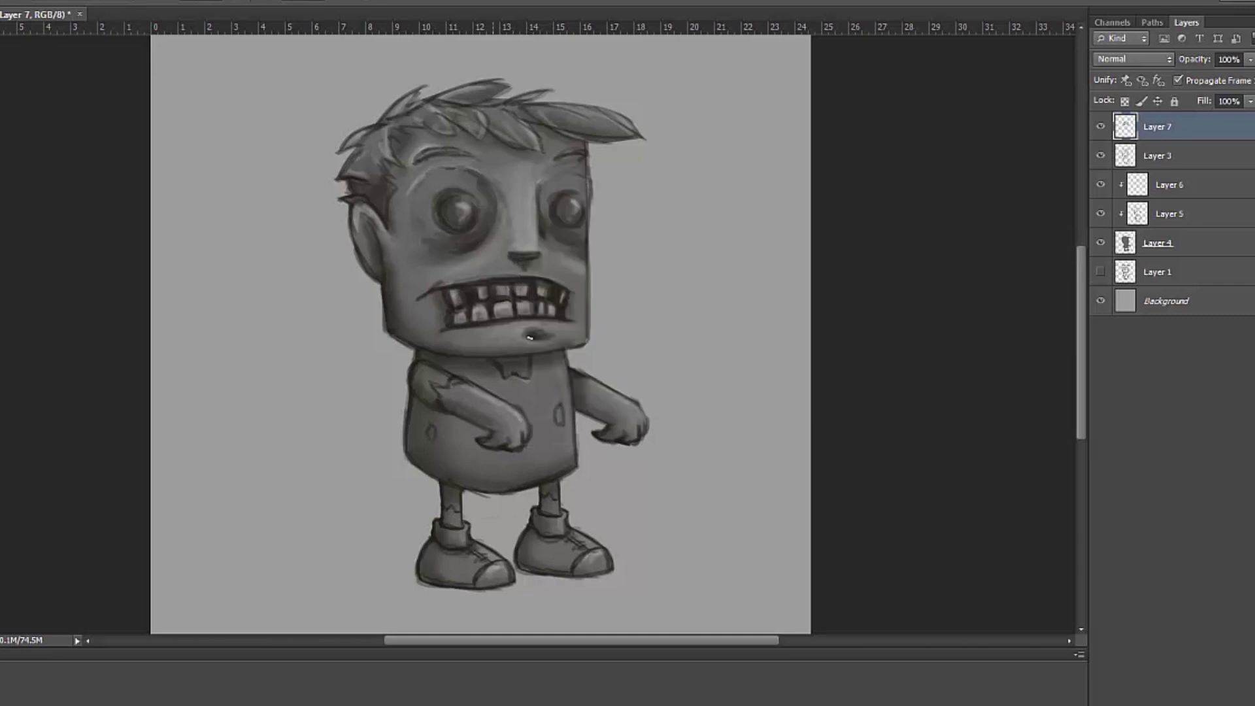
- Shade the hair outline, right face edge and left torso, then merge layers 7, 3, 6, 5, 4
drag(359, 196, 624, 124)
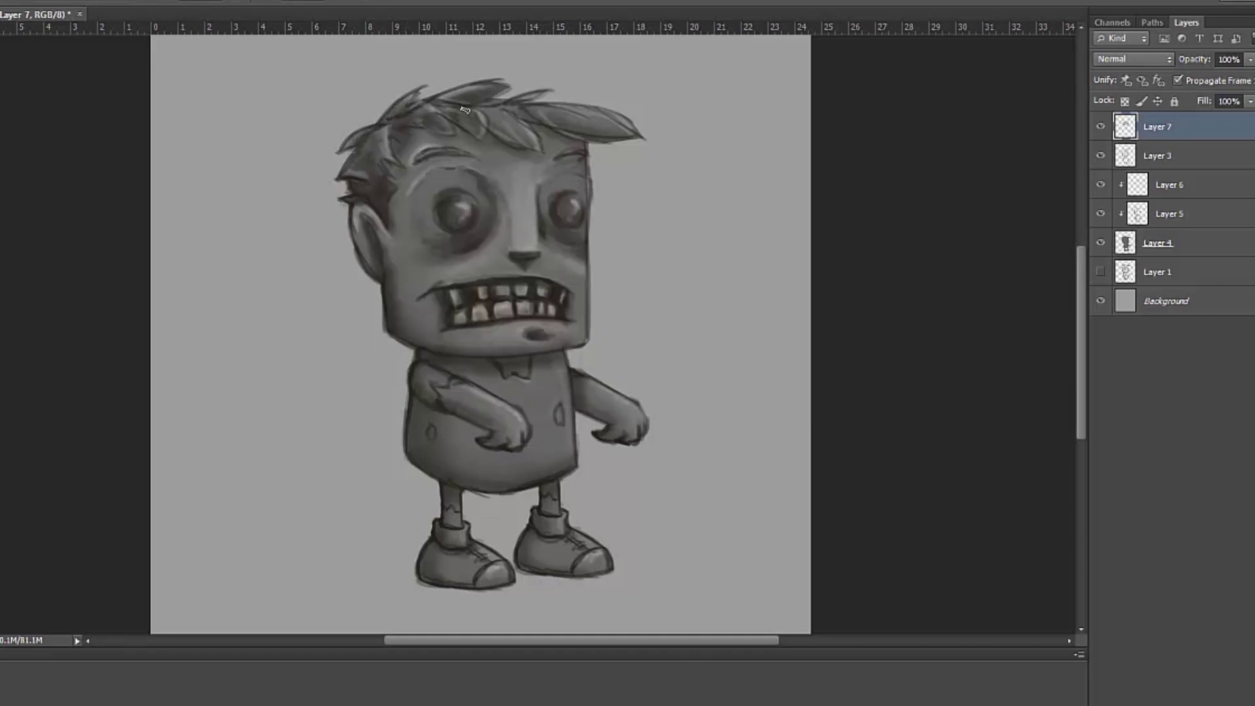
drag(574, 159, 583, 280)
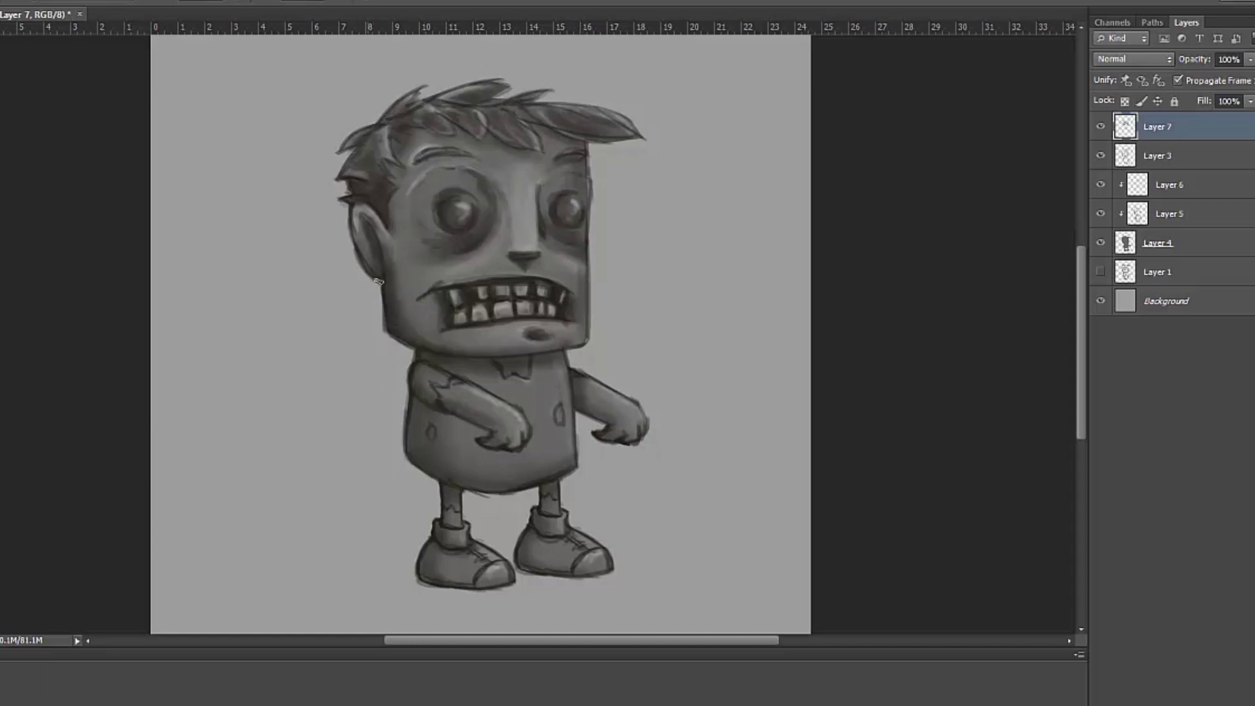
drag(415, 414, 433, 461)
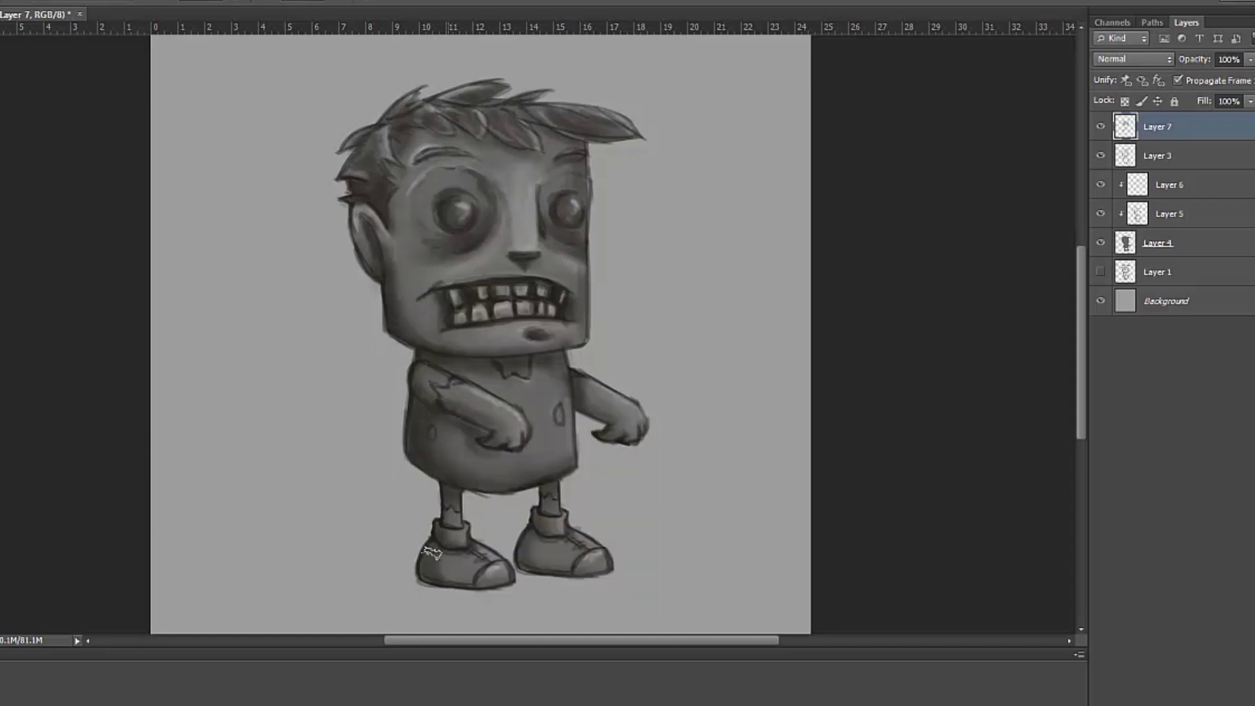
shift+click(1177, 243)
key(ctrl+e)
- On Layer 7, darken the left nose bridge and lighten the zombie's left cheek
key(ctrl+plus)
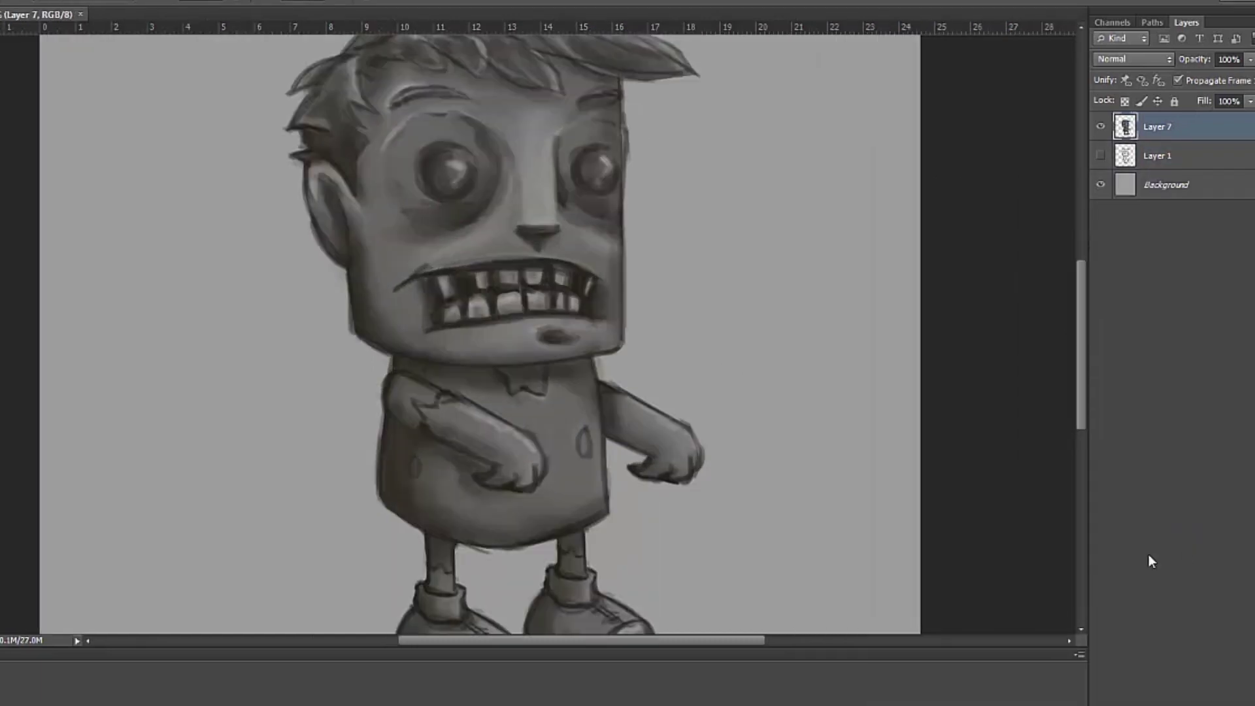
right_click(580, 350)
click(546, 339)
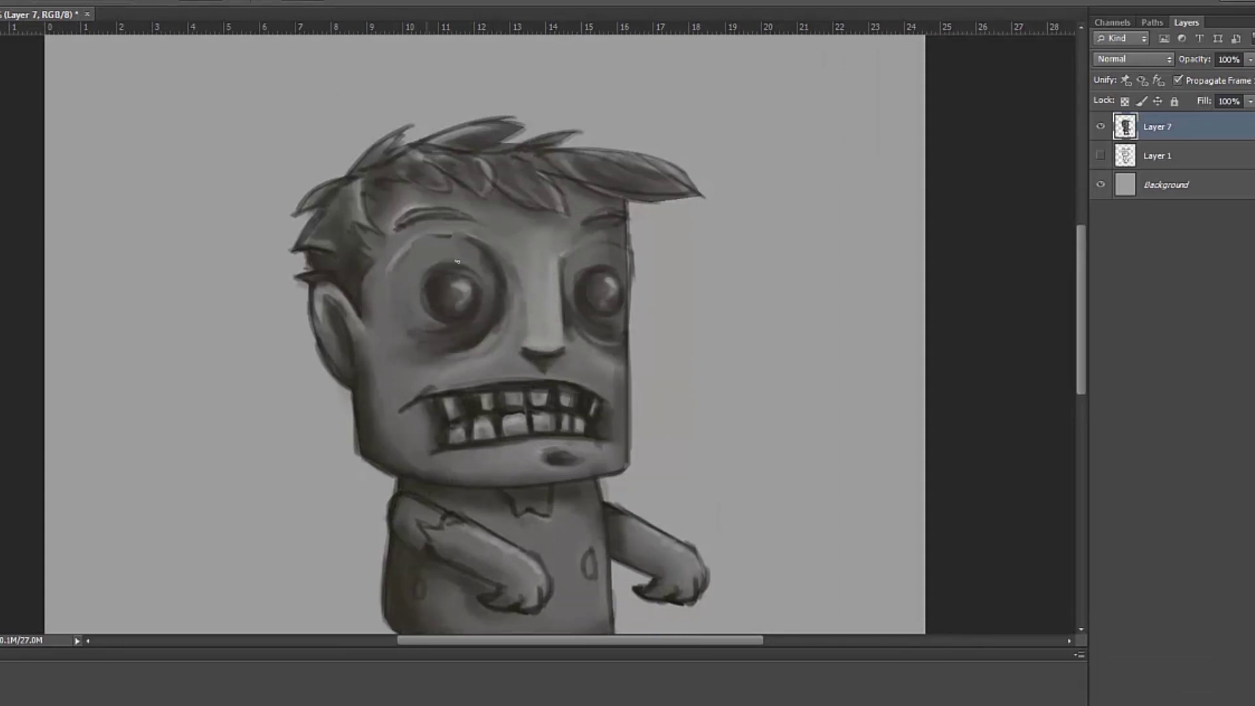
drag(509, 277, 534, 353)
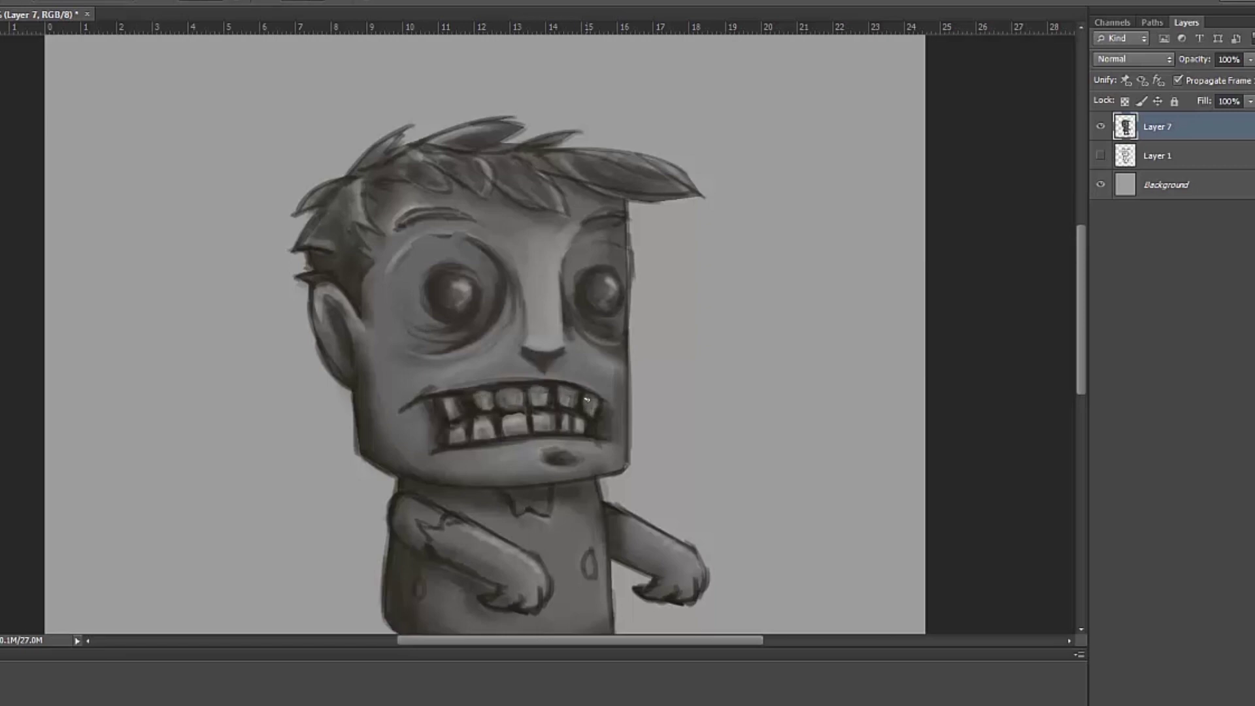
key(ctrl+alt+r)
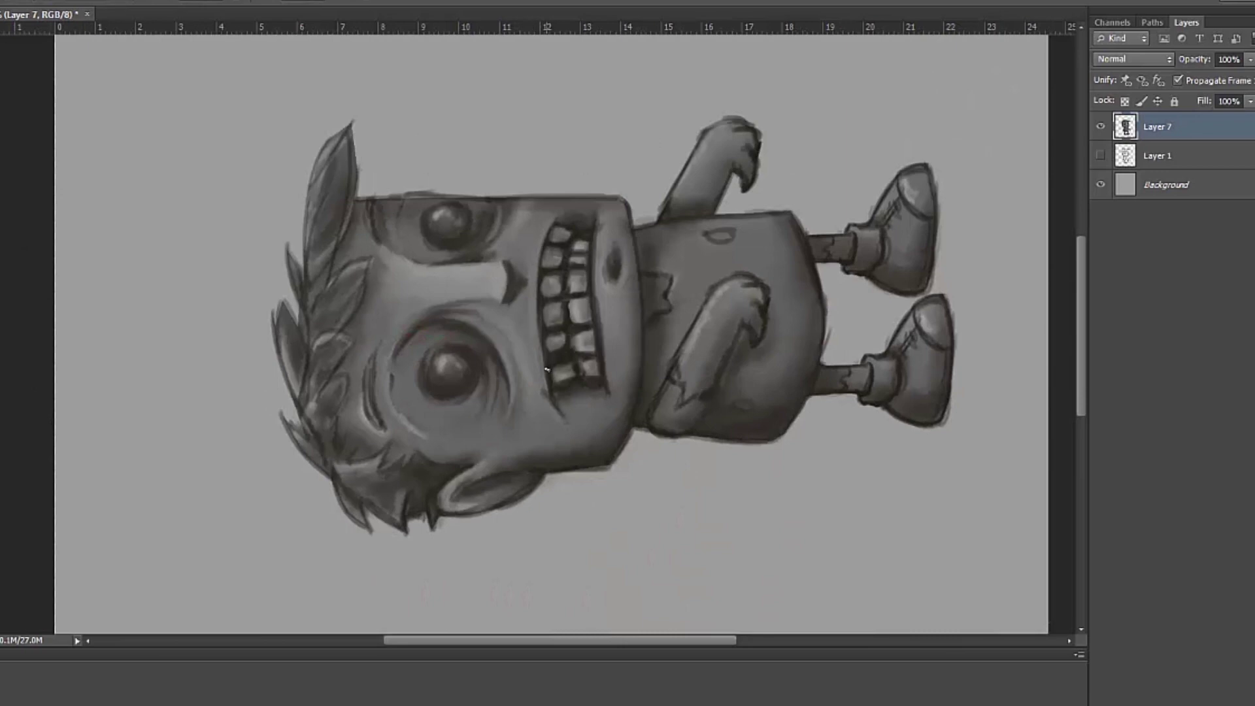
key(ctrl+z)
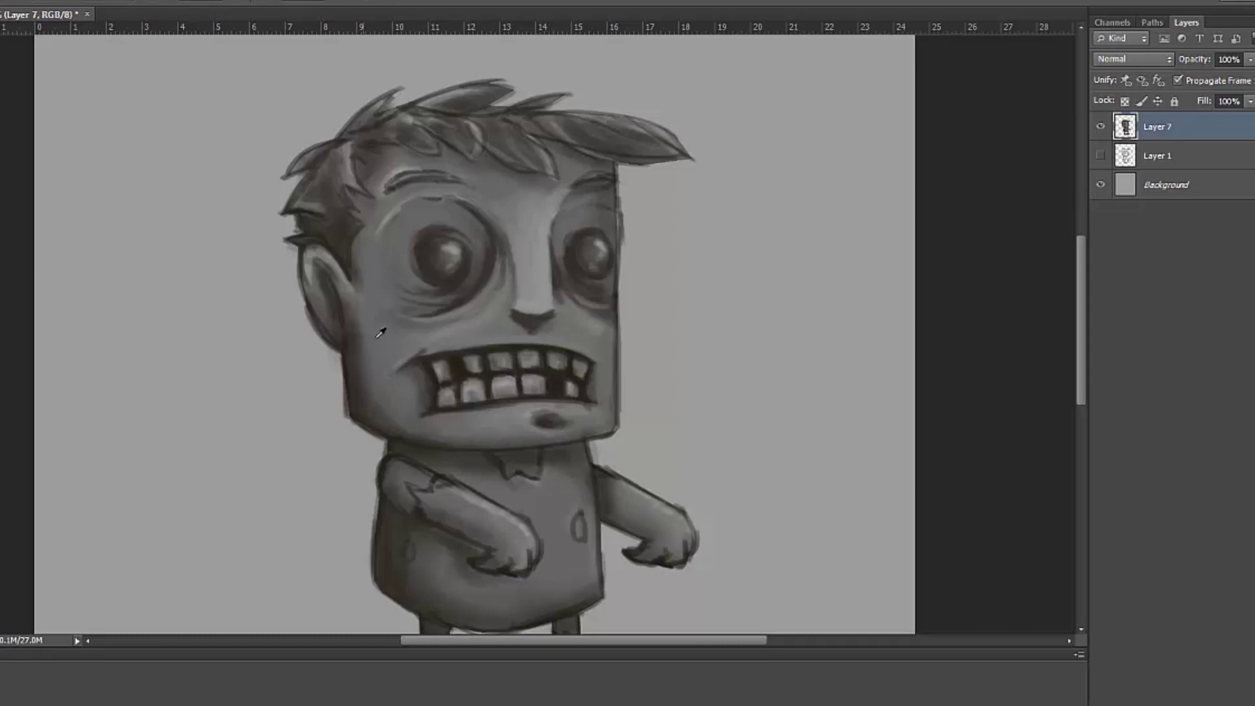
drag(376, 337, 366, 384)
key(ctrl+z)
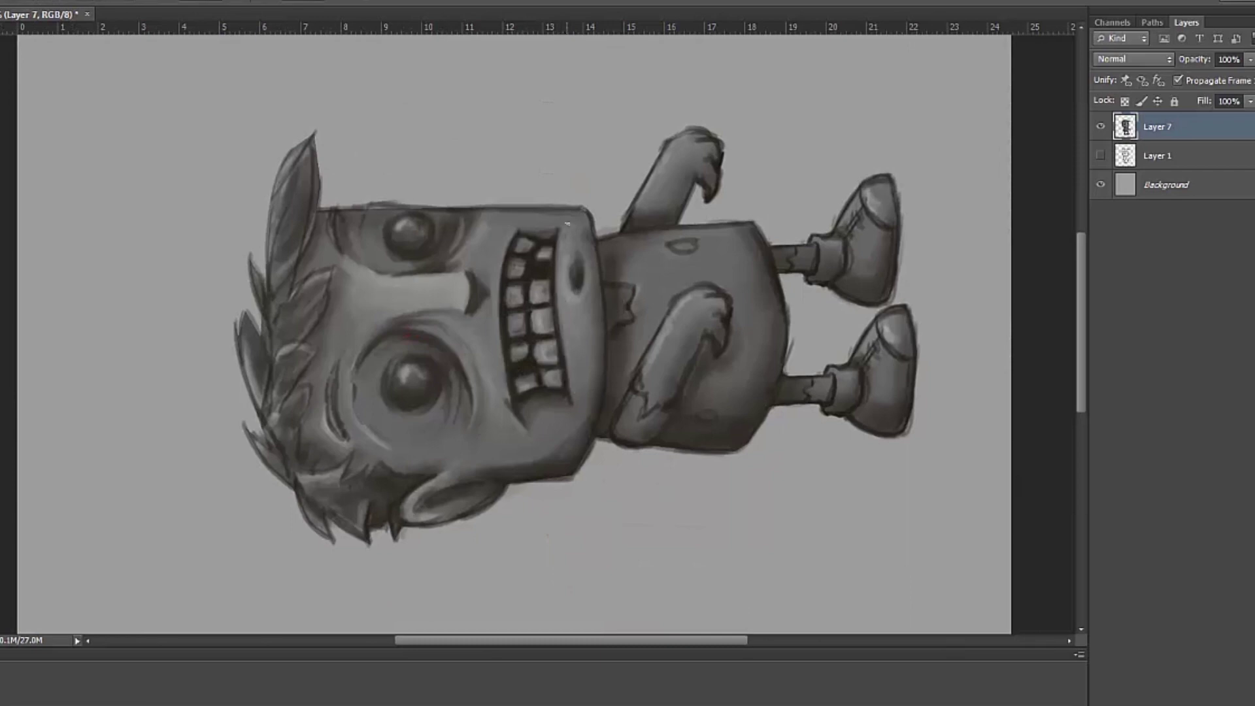
key(ctrl+z)
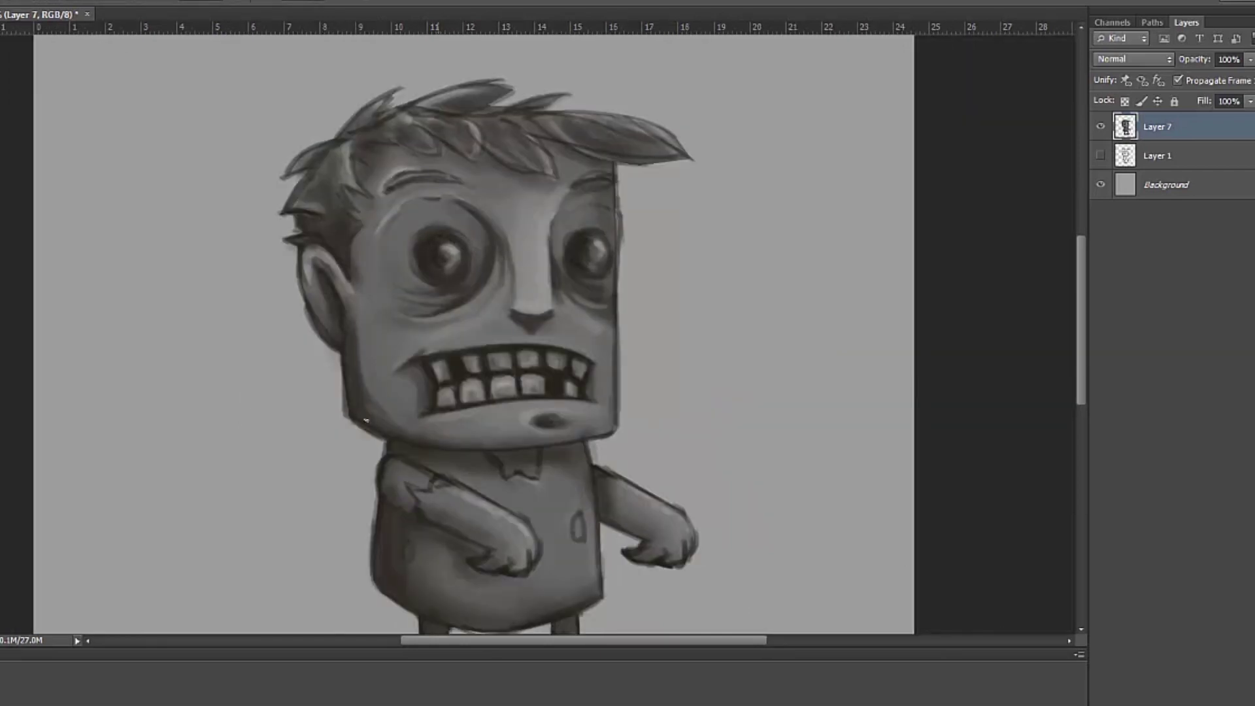
key(ctrl+z)
key(ctrl+z)
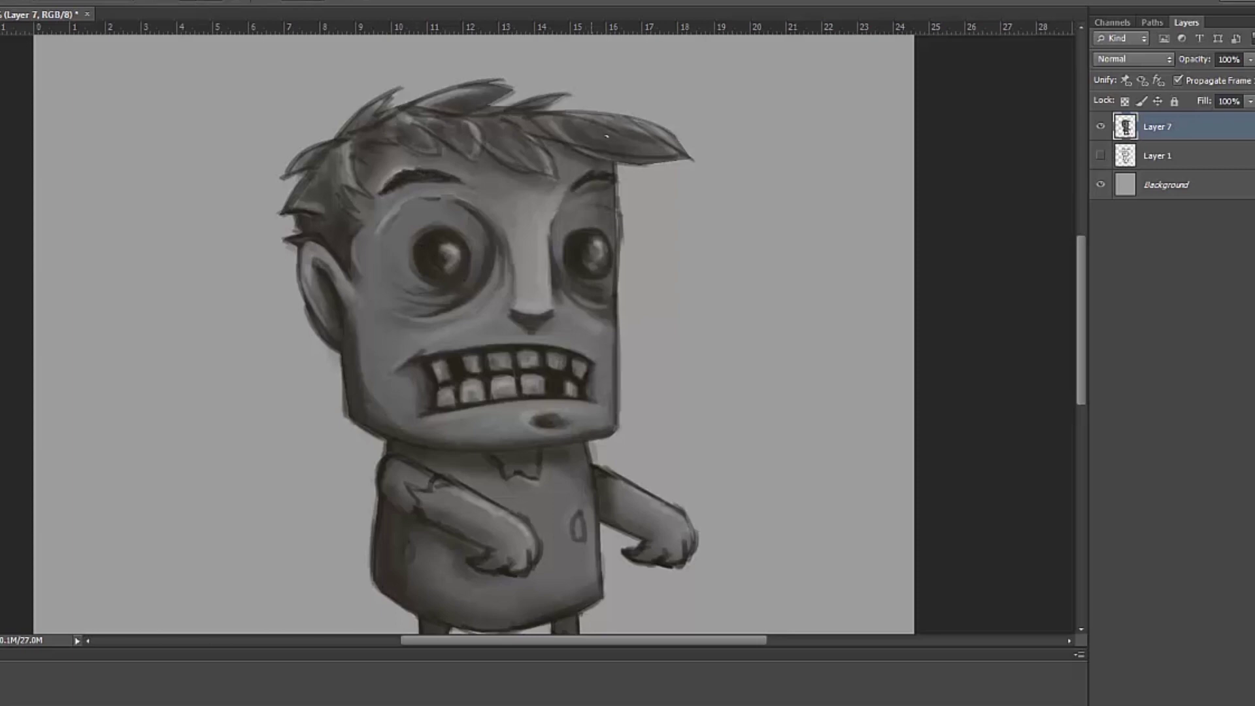
- Paint bright highlights across the zombie's upper teeth
scroll(574, 360, up, 4)
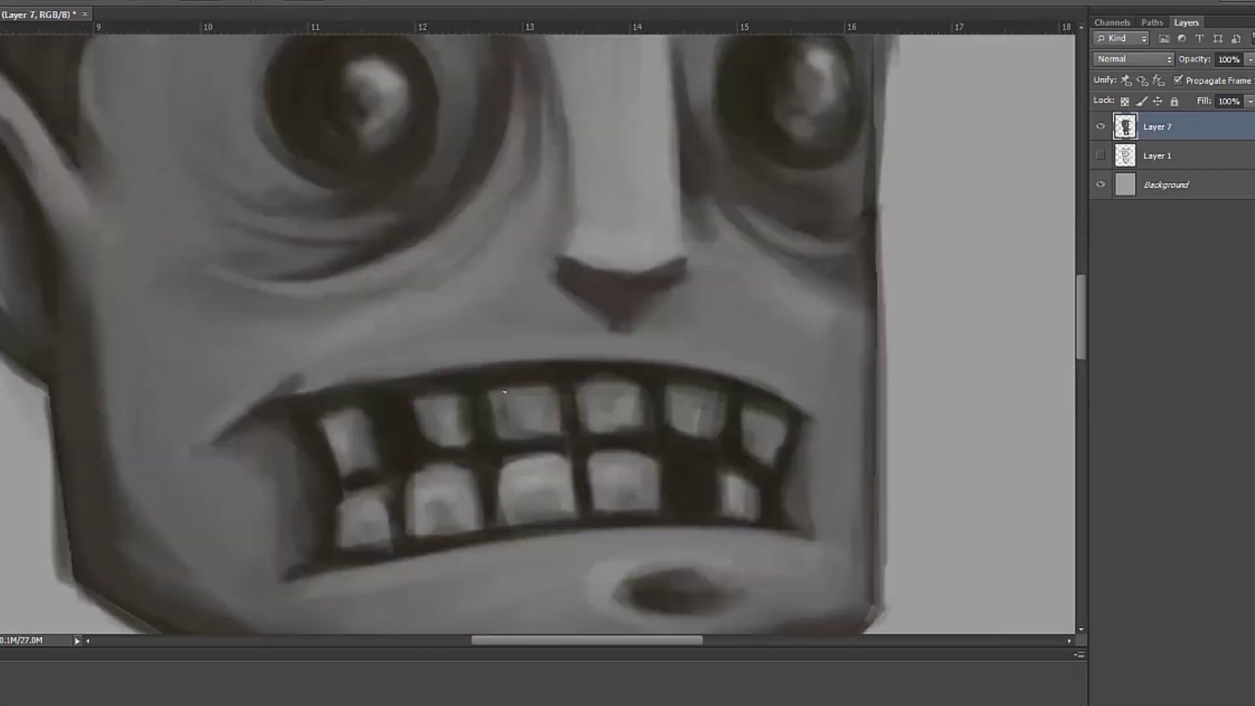
scroll(536, 322, down, 2)
drag(527, 324, 589, 324)
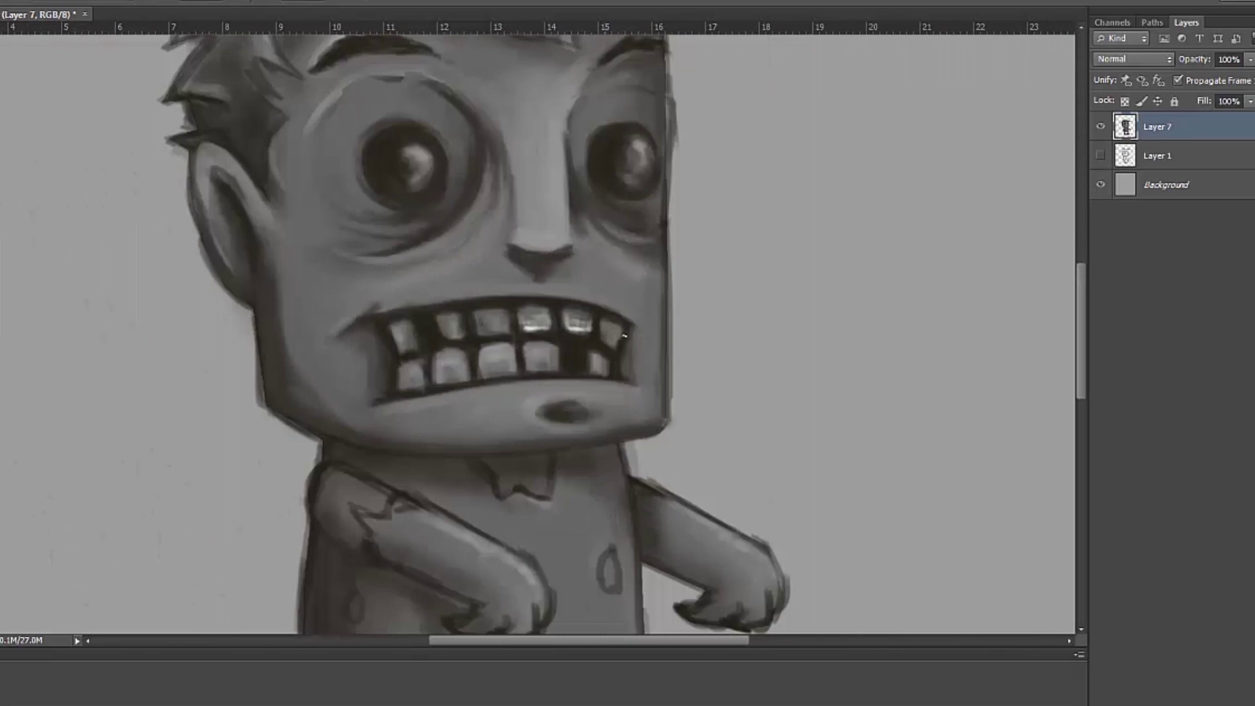
mouse_move(395, 334)
mouse_down()
mouse_move(411, 374)
mouse_move(602, 357)
mouse_up()
scroll(442, 287, down, 1)
scroll(442, 288, up, 1)
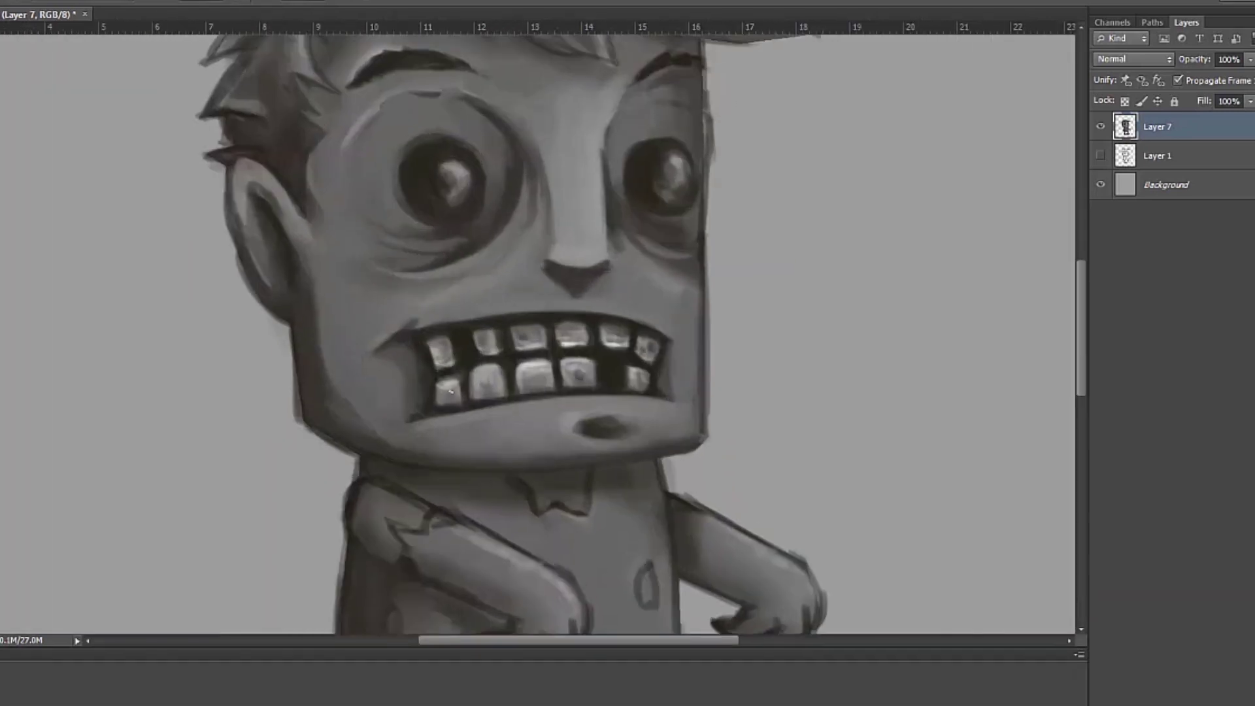
drag(436, 352, 550, 343)
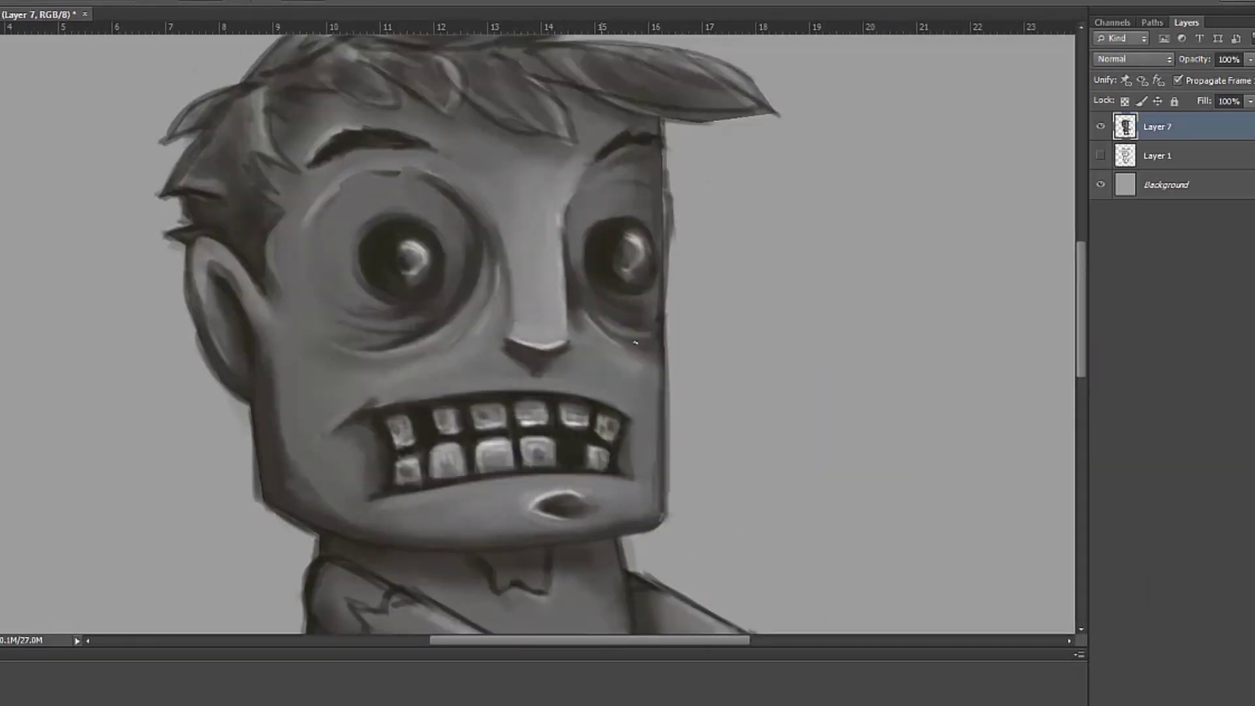
key(ctrl+minus)
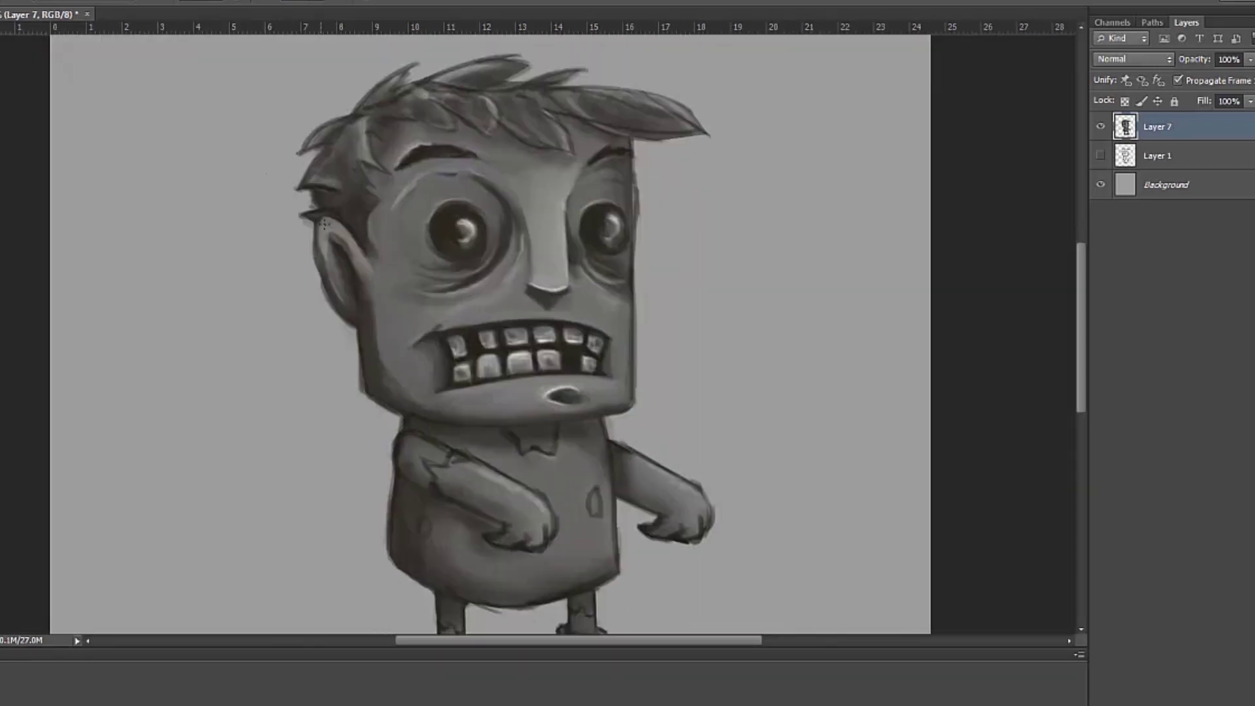
- Reset the view rotation to upright and add Layer 8 clipped to Layer 7
key(r)
drag(413, 344, 474, 237)
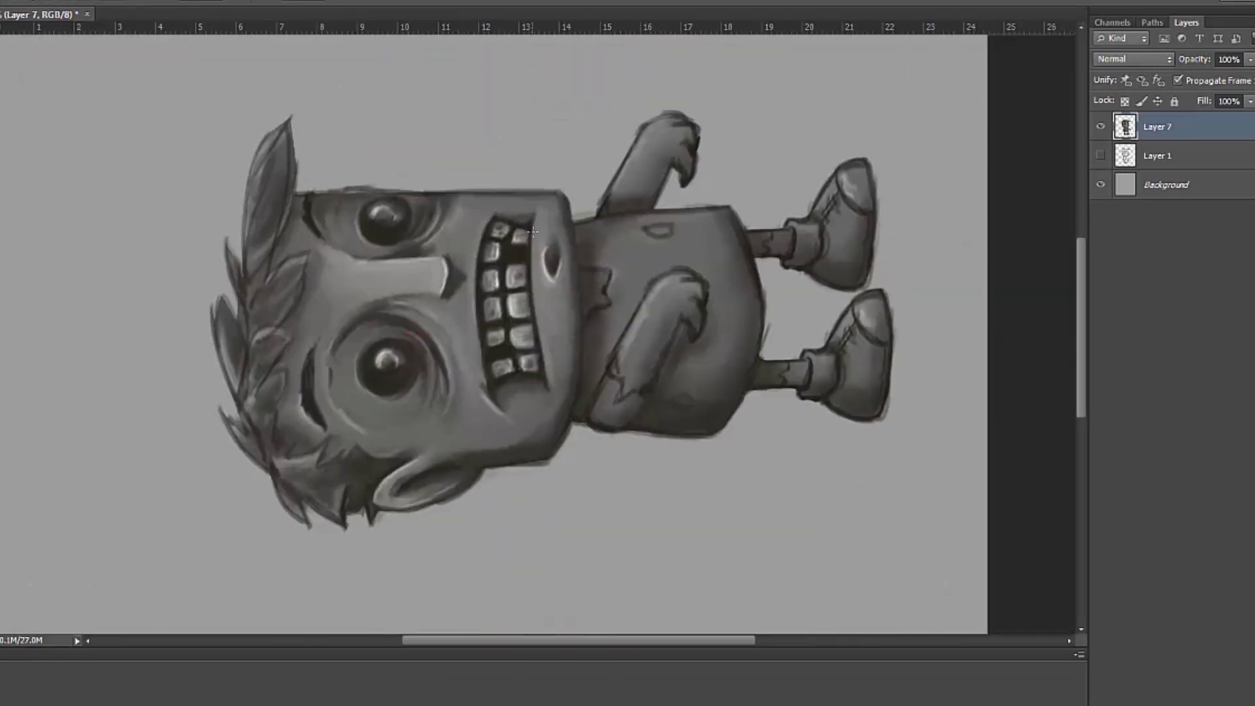
key(Escape)
key(ctrl+shift+alt+n)
key(ctrl+alt+g)
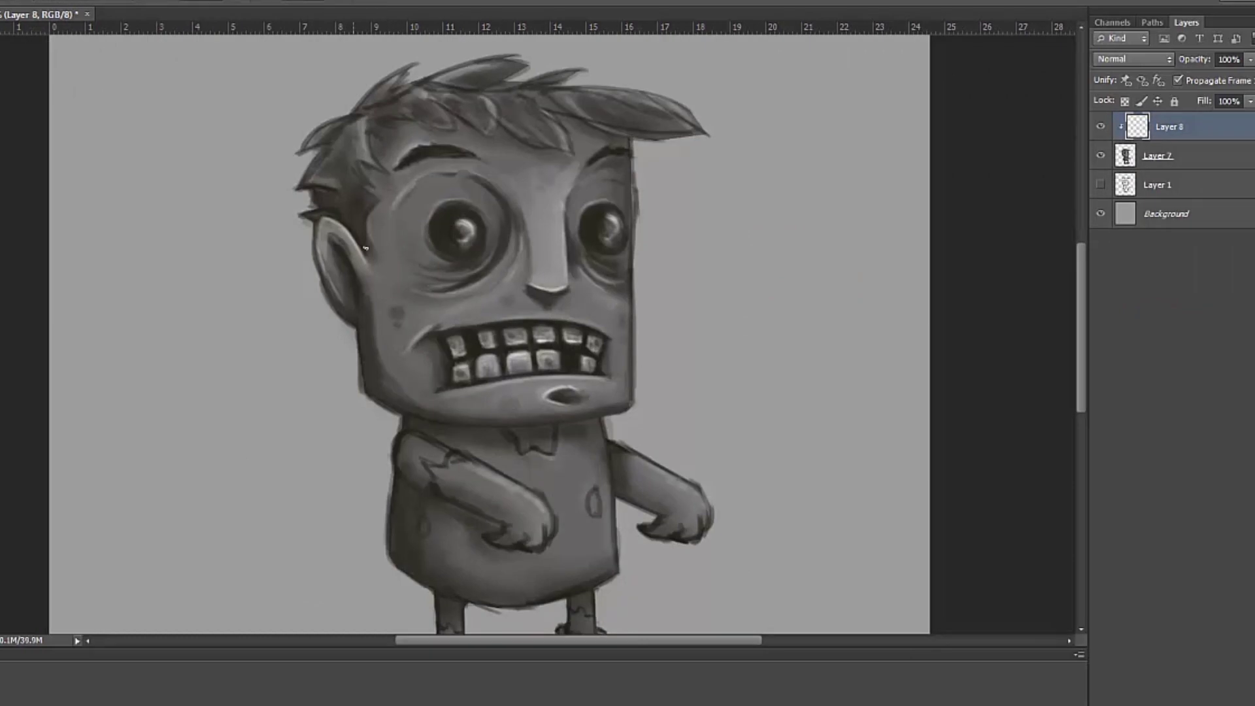
- On Layer 8, paint dark strands into the hair above the ear and along its left side
mouse_move(327, 202)
mouse_down()
mouse_move(331, 177)
mouse_move(369, 195)
mouse_move(446, 280)
mouse_up()
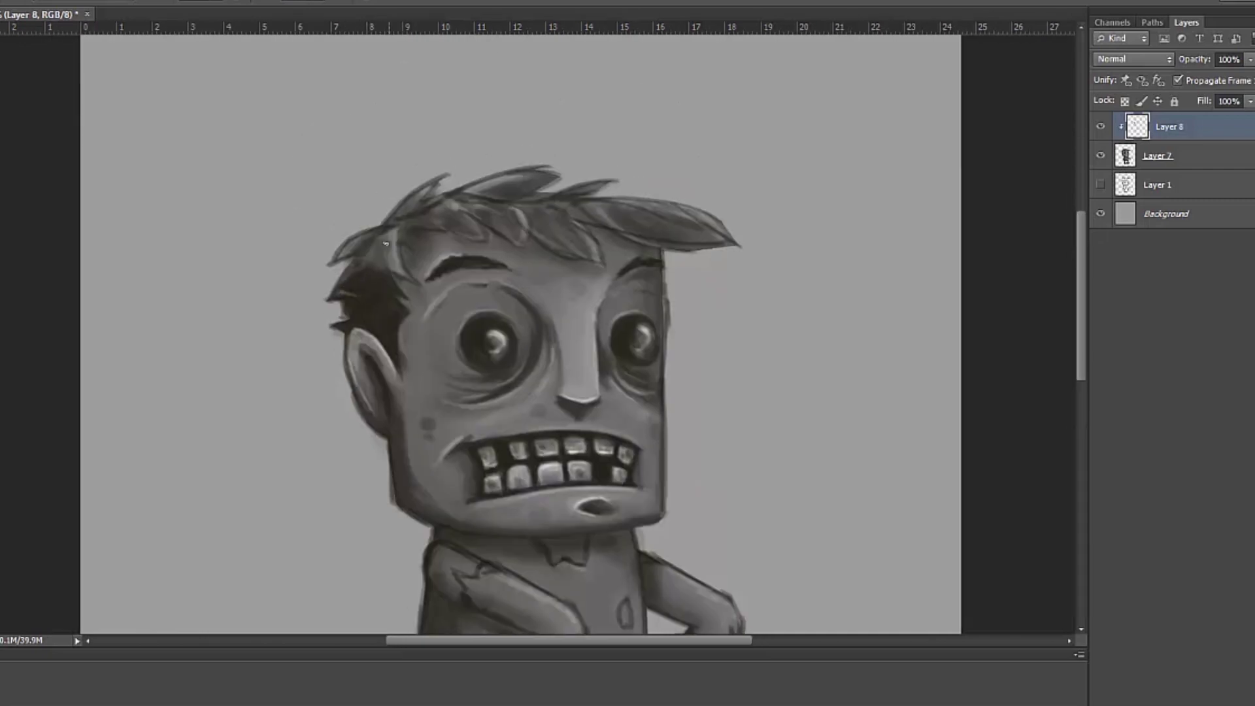
mouse_move(386, 244)
mouse_down()
mouse_move(376, 258)
mouse_move(361, 252)
mouse_up()
scroll(357, 249, up, 1)
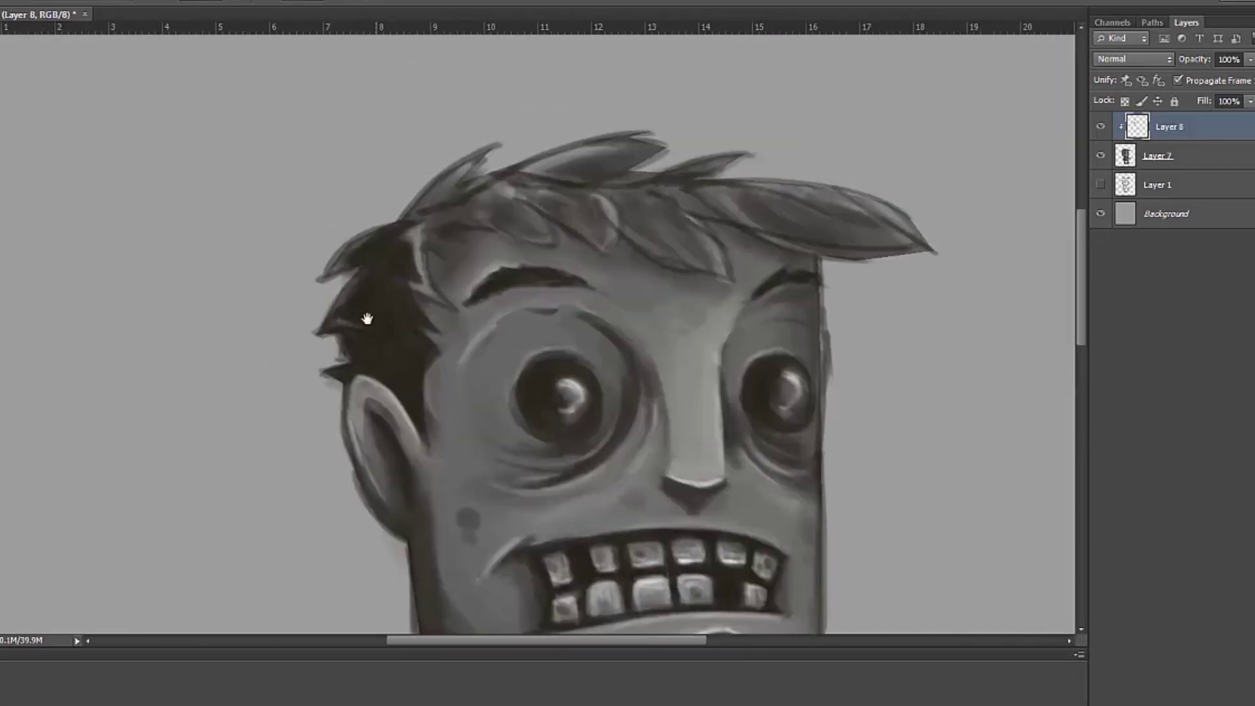
right_click(400, 287)
key(Escape)
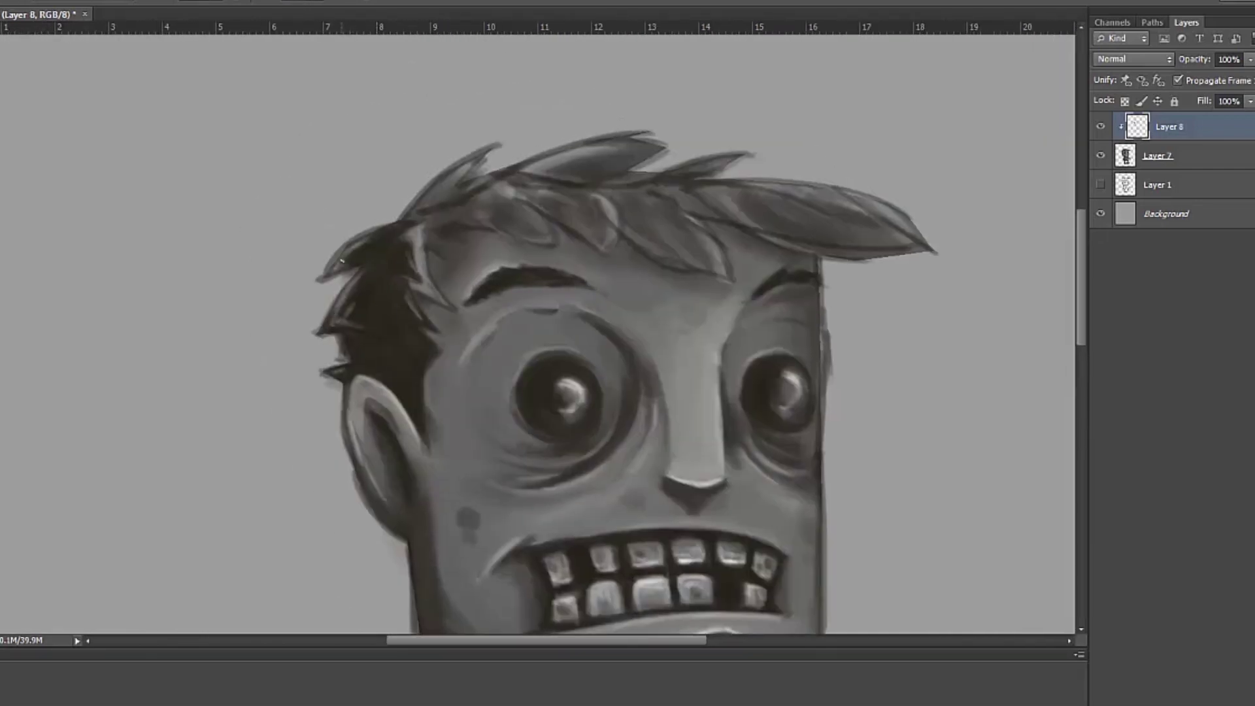
drag(430, 289, 425, 229)
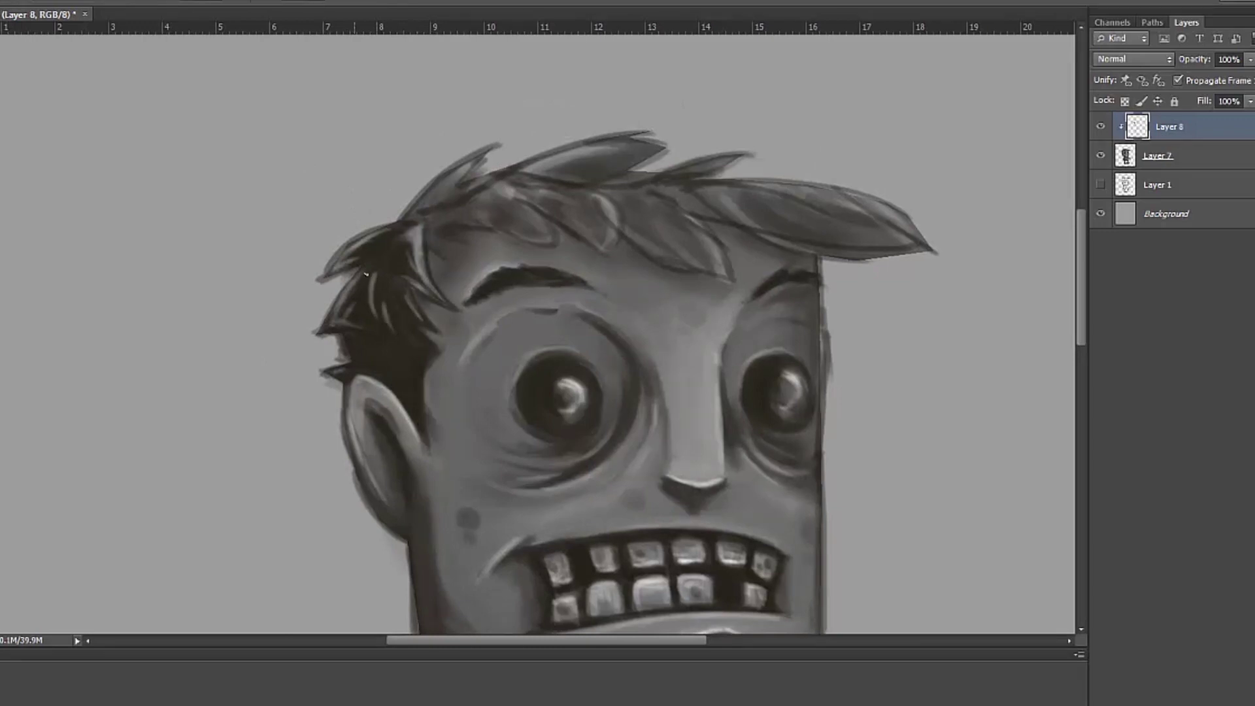
click(314, 224)
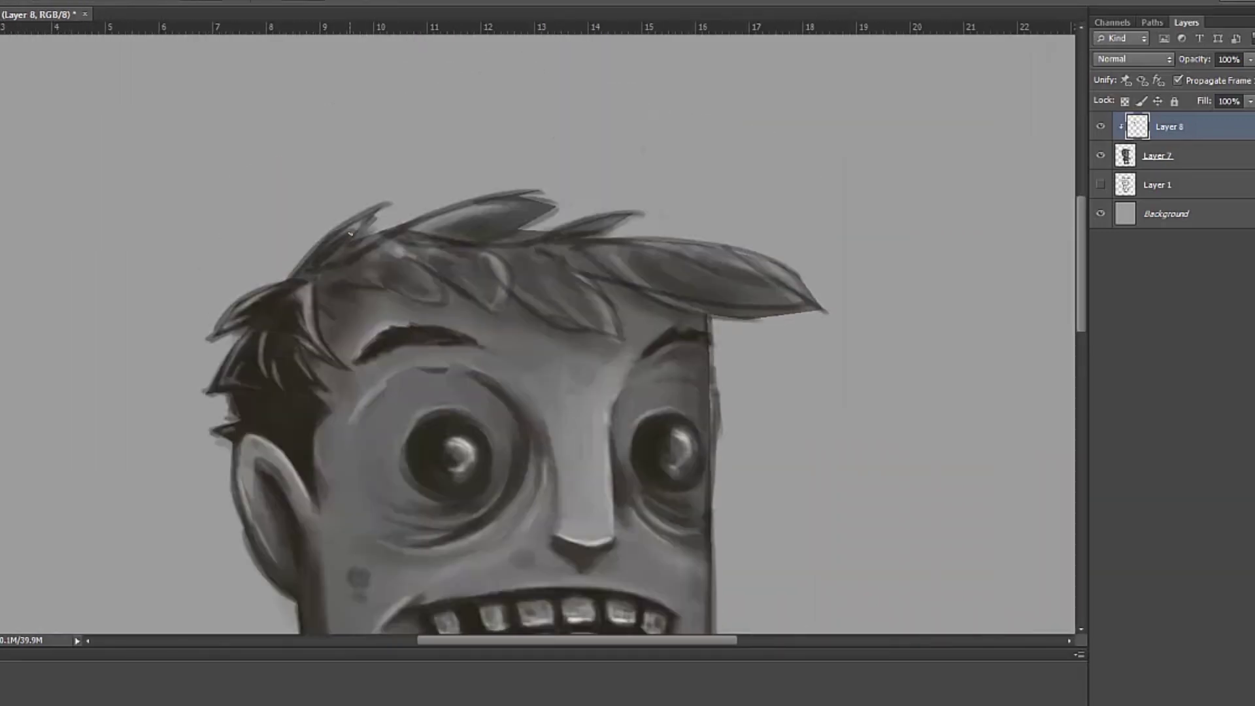
right_click(413, 315)
click(334, 277)
- Add a dark hair strand, merge Layer 7 into Layer 8, and flip the character horizontally
drag(335, 292, 320, 326)
key(ctrl+0)
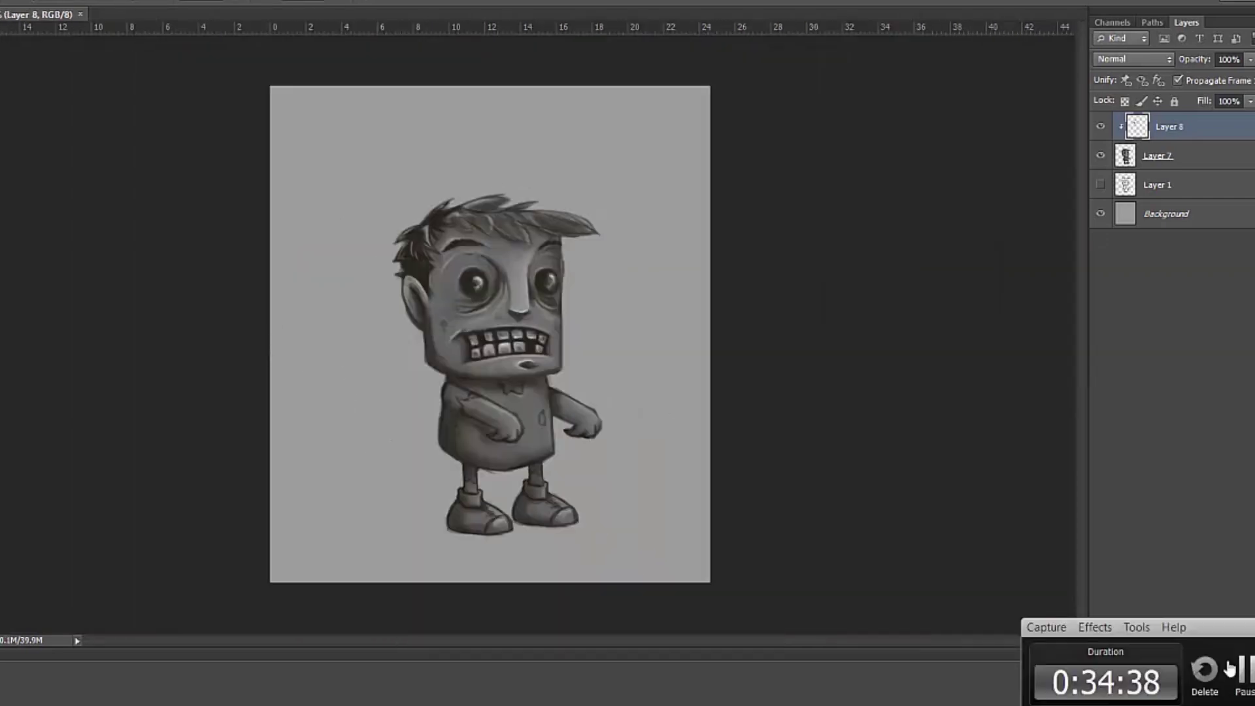
key(alt+i)
key(ctrl+e)
key(ctrl+t)
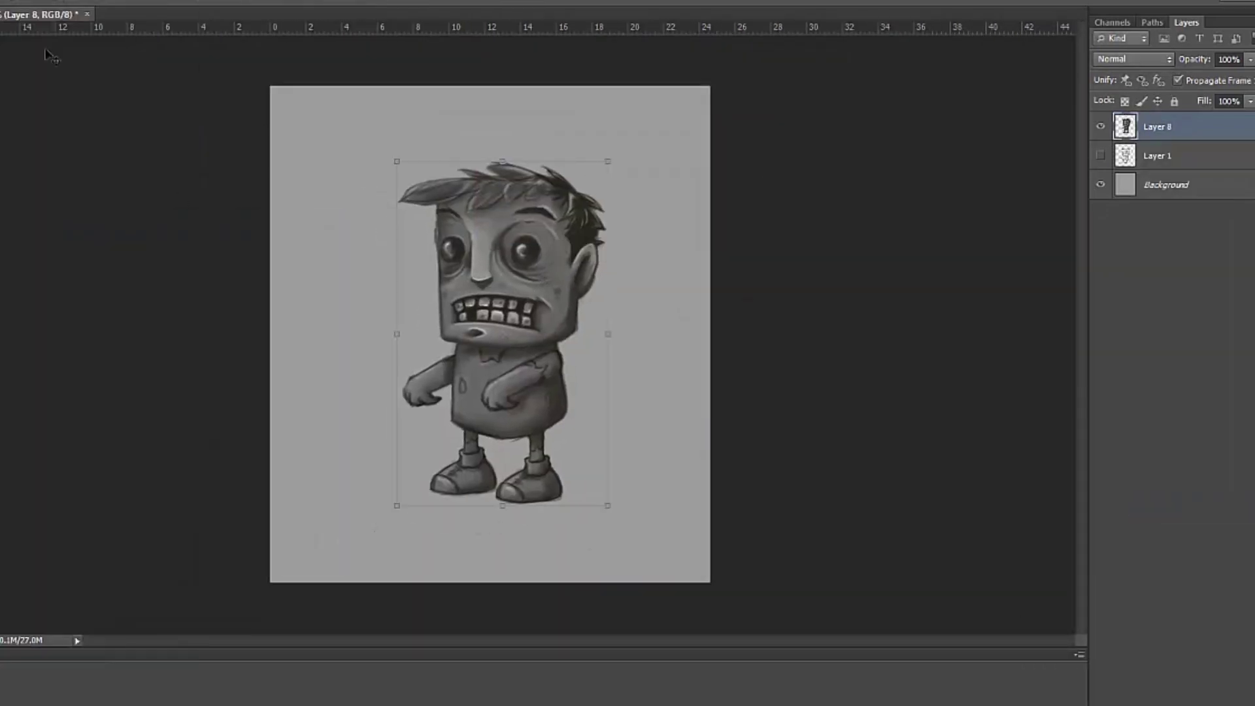
key(Return)
key(ctrl+plus)
key(ctrl+plus)
key(ctrl+plus)
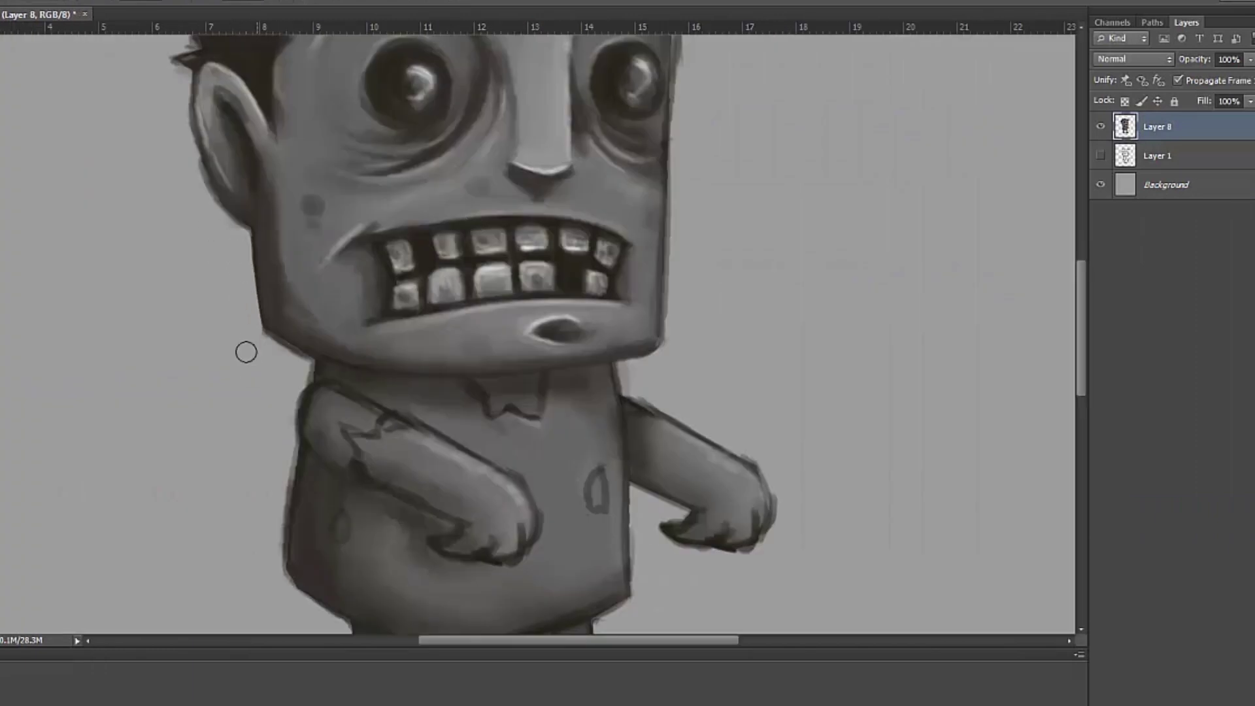
- Darken the top locks of the zombie's hair
scroll(294, 356, up, 2)
scroll(294, 357, left, 1)
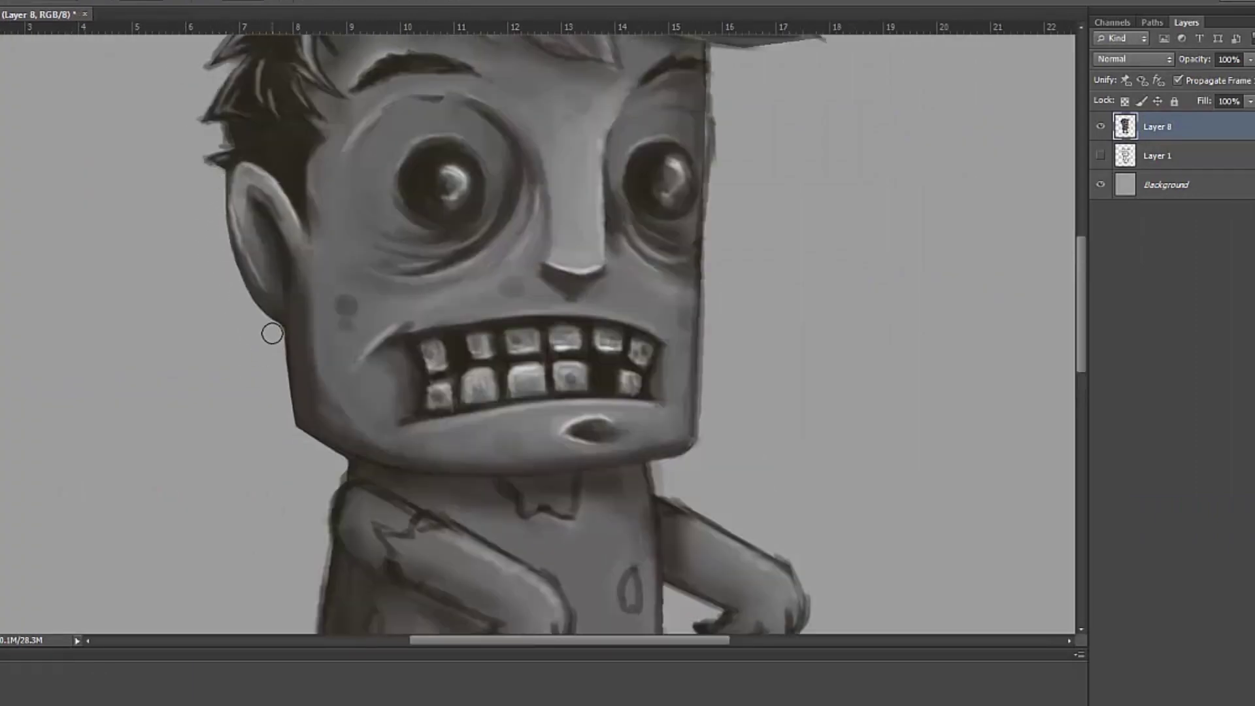
scroll(216, 259, up, 3)
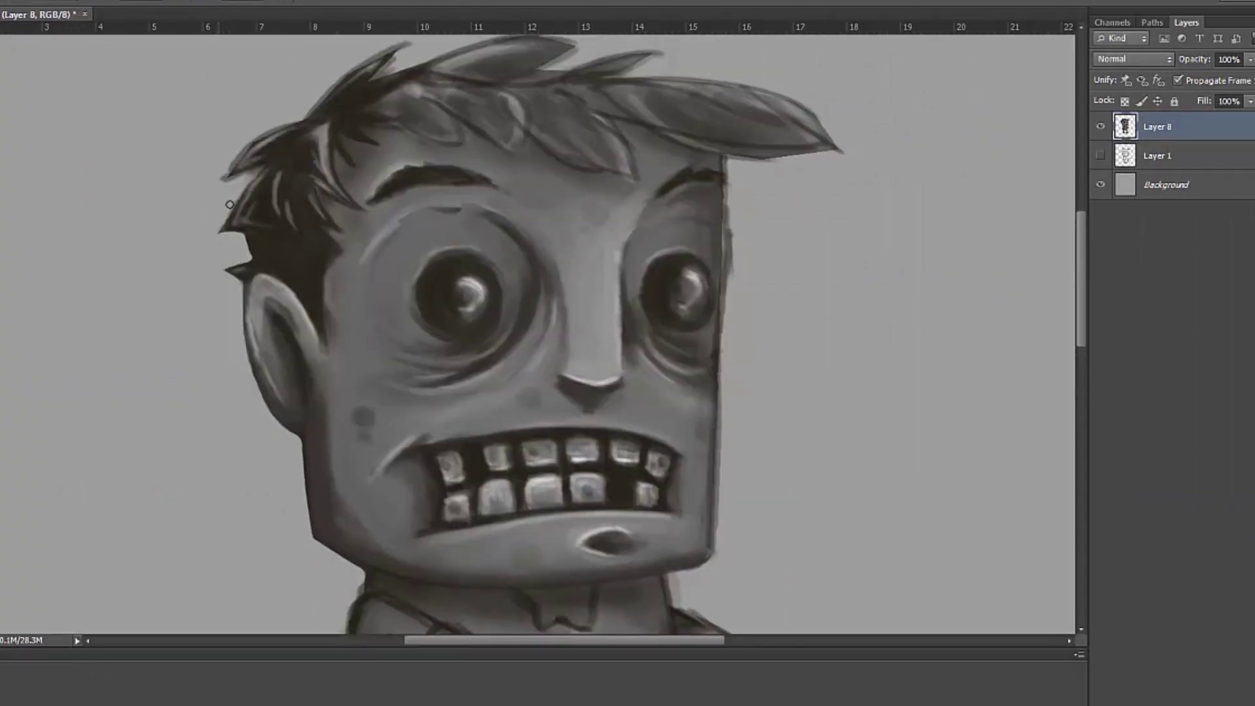
drag(726, 161, 719, 562)
scroll(732, 242, down, 5)
scroll(248, 193, up, 6)
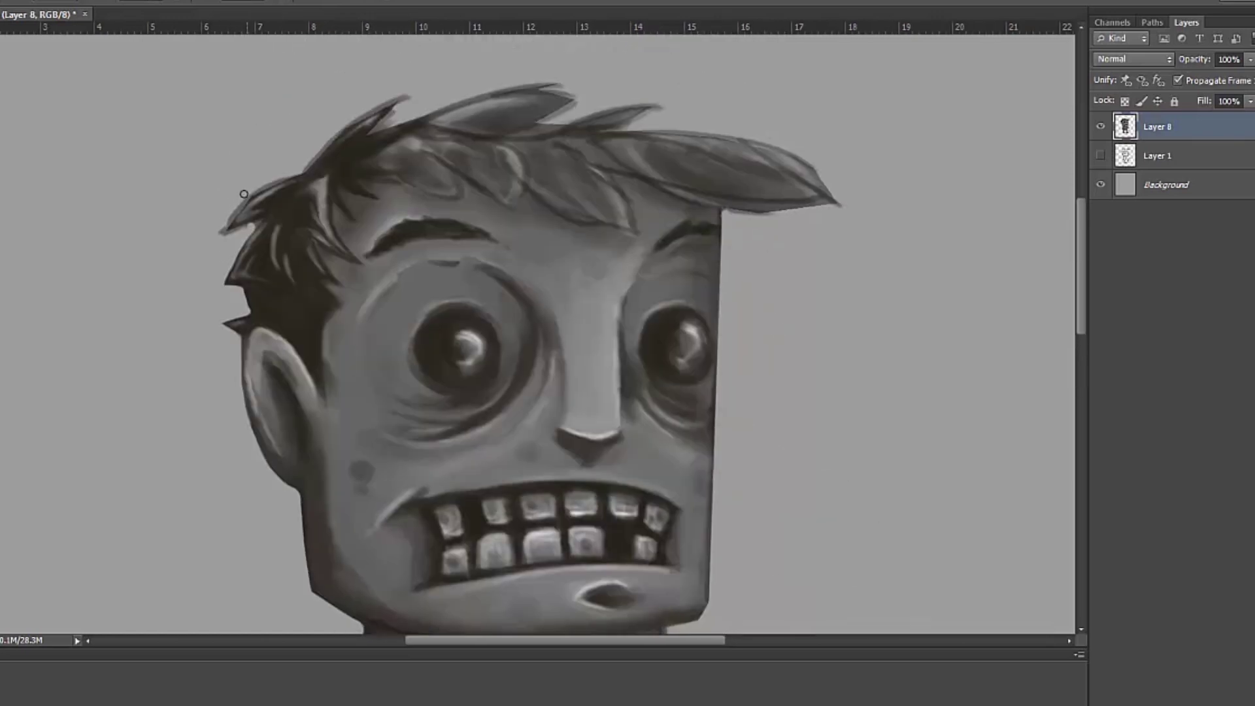
right_click(253, 234)
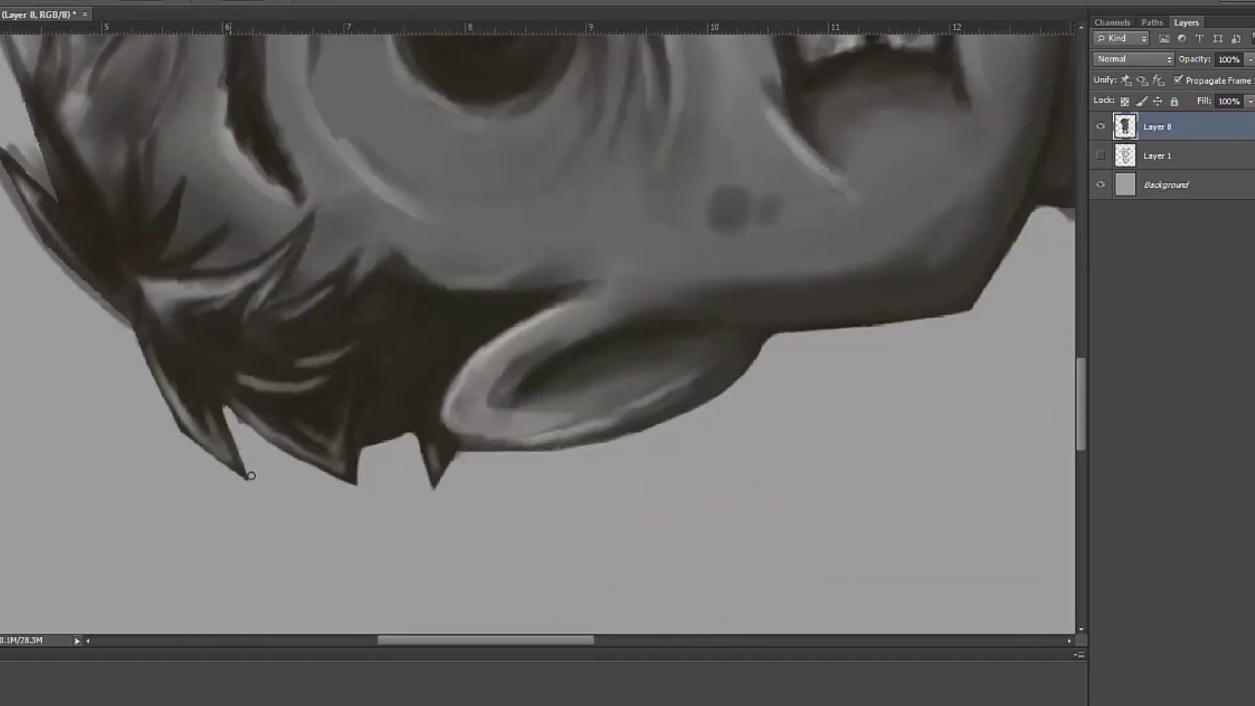
key(ctrl+0)
scroll(377, 305, up, 3)
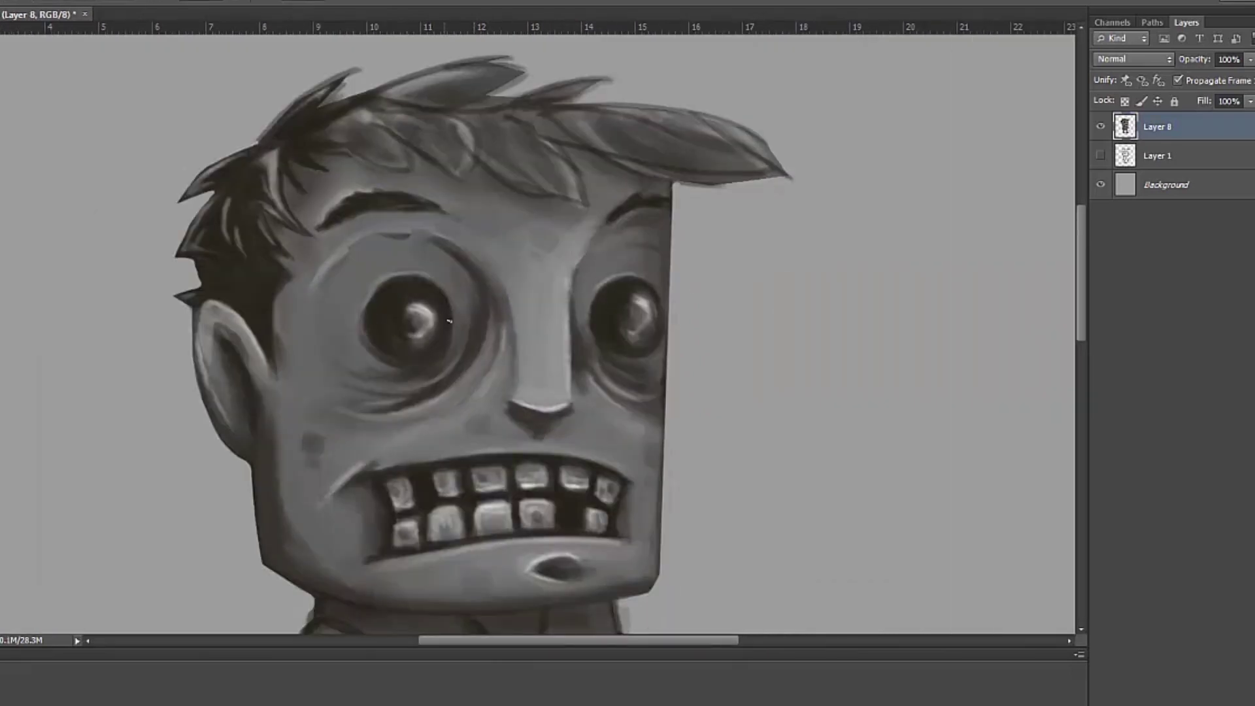
drag(367, 163, 327, 115)
mouse_move(412, 114)
mouse_down()
mouse_move(363, 134)
mouse_move(481, 88)
mouse_move(468, 225)
mouse_move(411, 294)
mouse_up()
- Paint more dark strokes into the hair above the eyebrows
drag(510, 235, 444, 287)
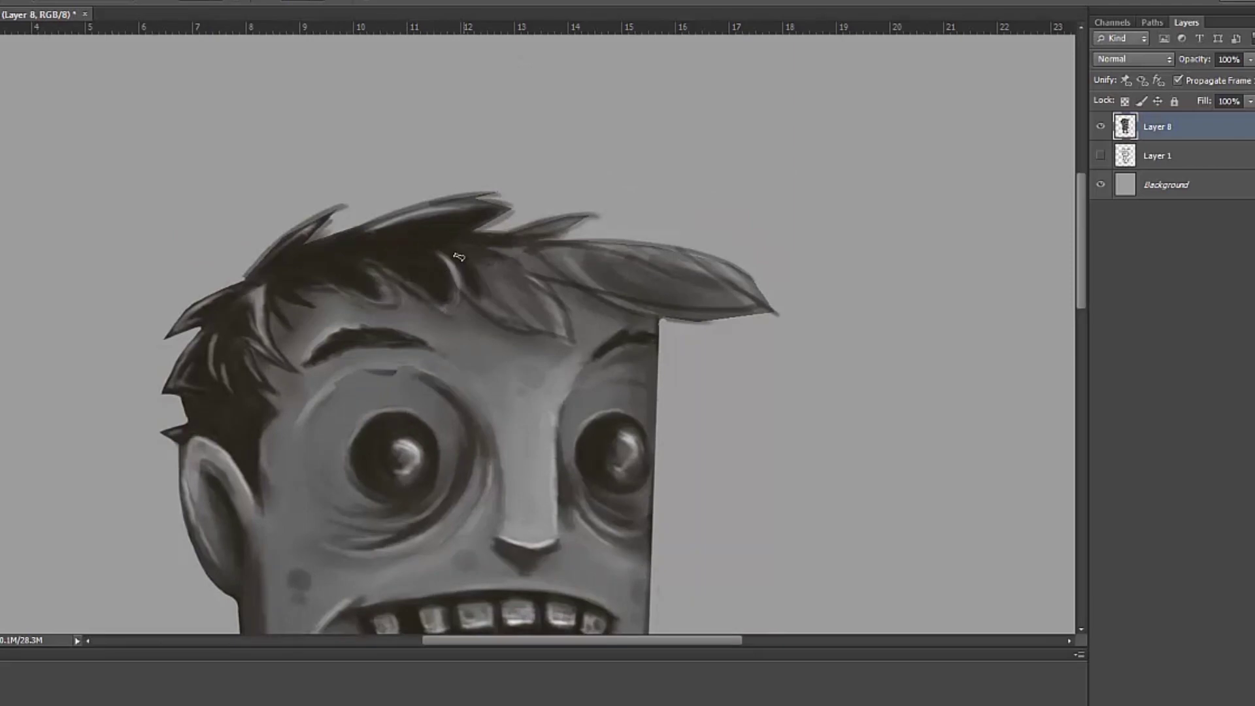
mouse_move(556, 327)
mouse_down()
mouse_move(519, 299)
mouse_move(496, 248)
mouse_up()
drag(569, 281, 510, 242)
drag(621, 252, 524, 225)
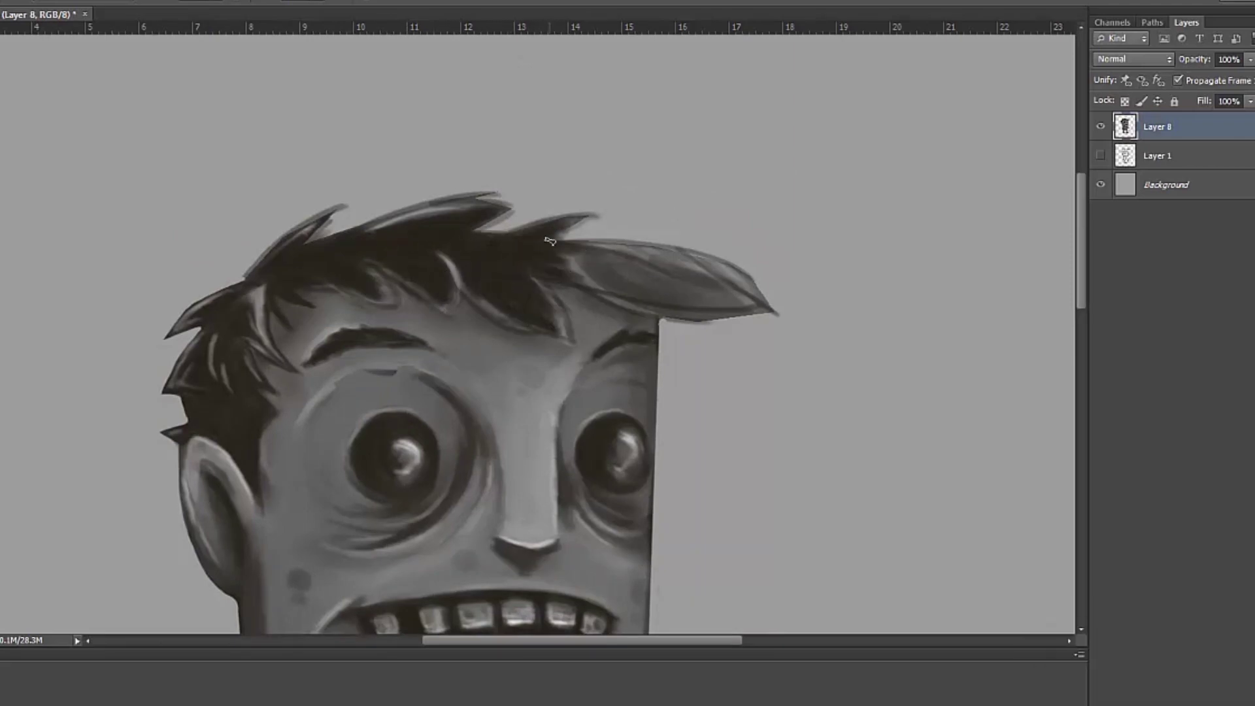
drag(693, 269, 556, 238)
- Rotate the view a quarter turn to darken the lower hair lock, then reset rotation
key(r)
mouse_move(614, 322)
mouse_down()
mouse_move(568, 433)
mouse_move(516, 433)
mouse_move(536, 589)
mouse_up()
drag(546, 497, 523, 601)
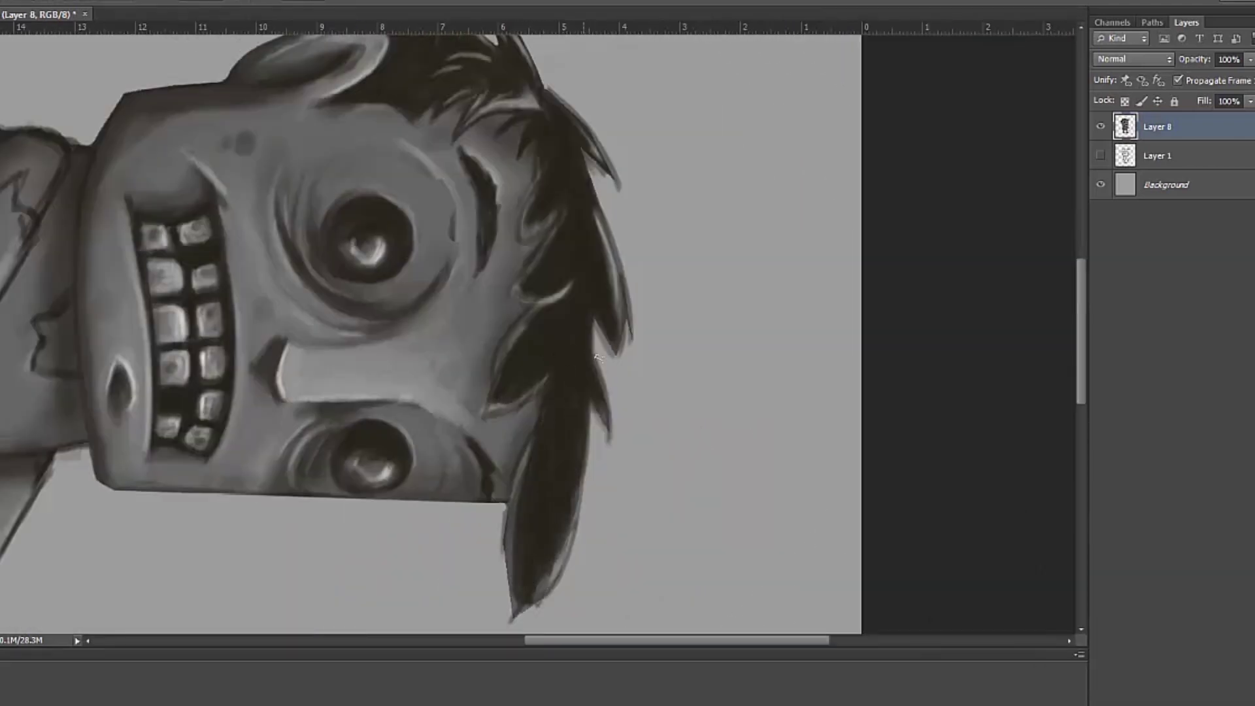
drag(602, 320, 599, 419)
mouse_move(559, 499)
mouse_down()
mouse_move(559, 374)
mouse_move(584, 590)
mouse_up()
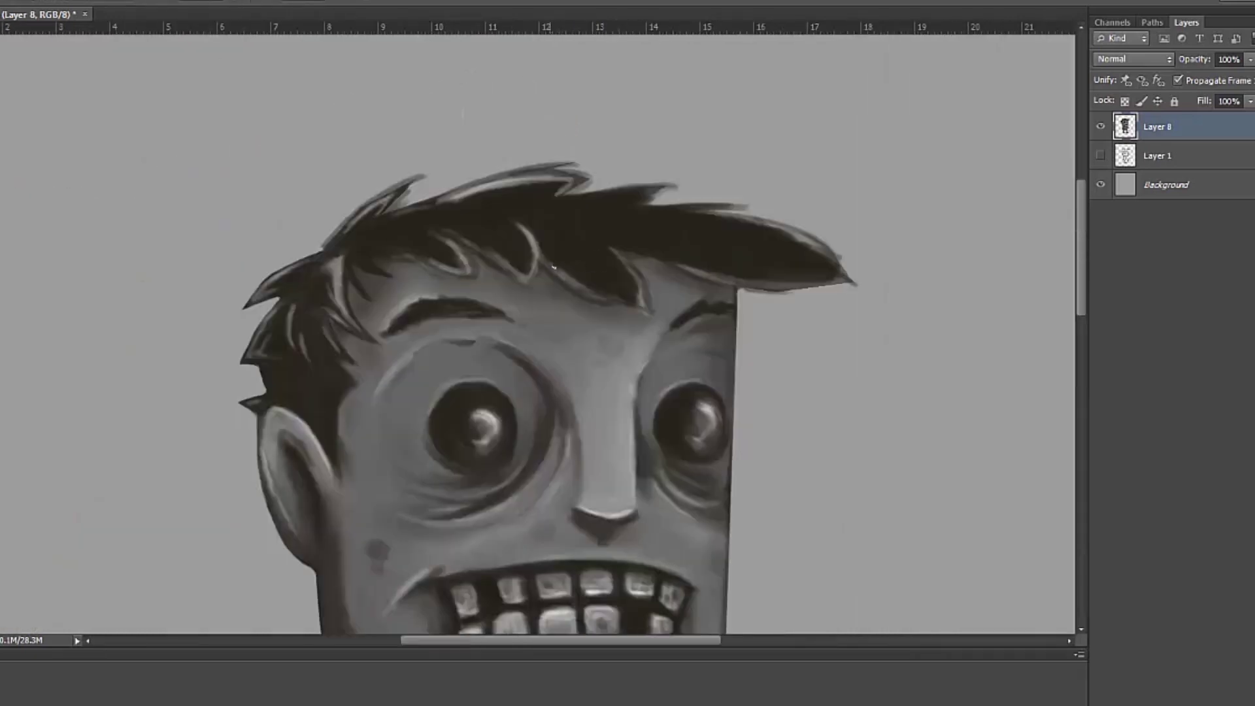
key(Escape)
- Pan and tilt the view to bring the hair spike tip within reach
mouse_move(772, 288)
mouse_down()
mouse_move(473, 379)
mouse_move(515, 377)
mouse_up()
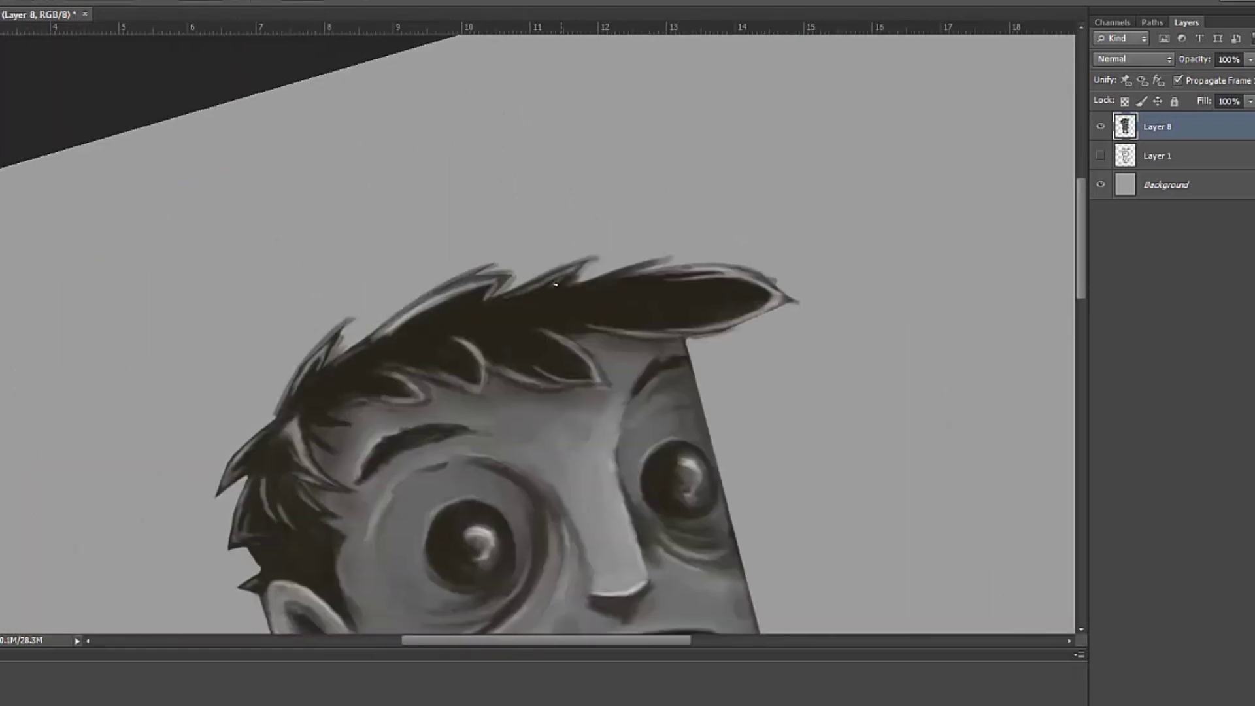
right_click(515, 377)
key(Escape)
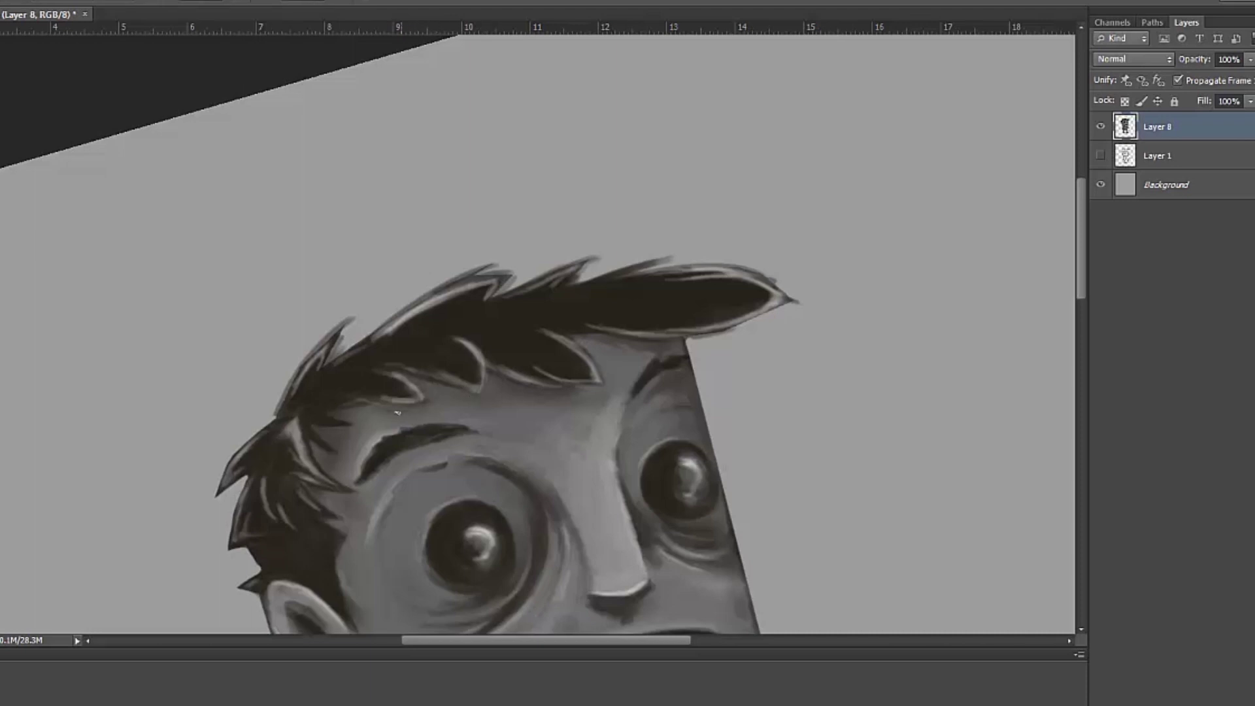
drag(433, 379, 481, 348)
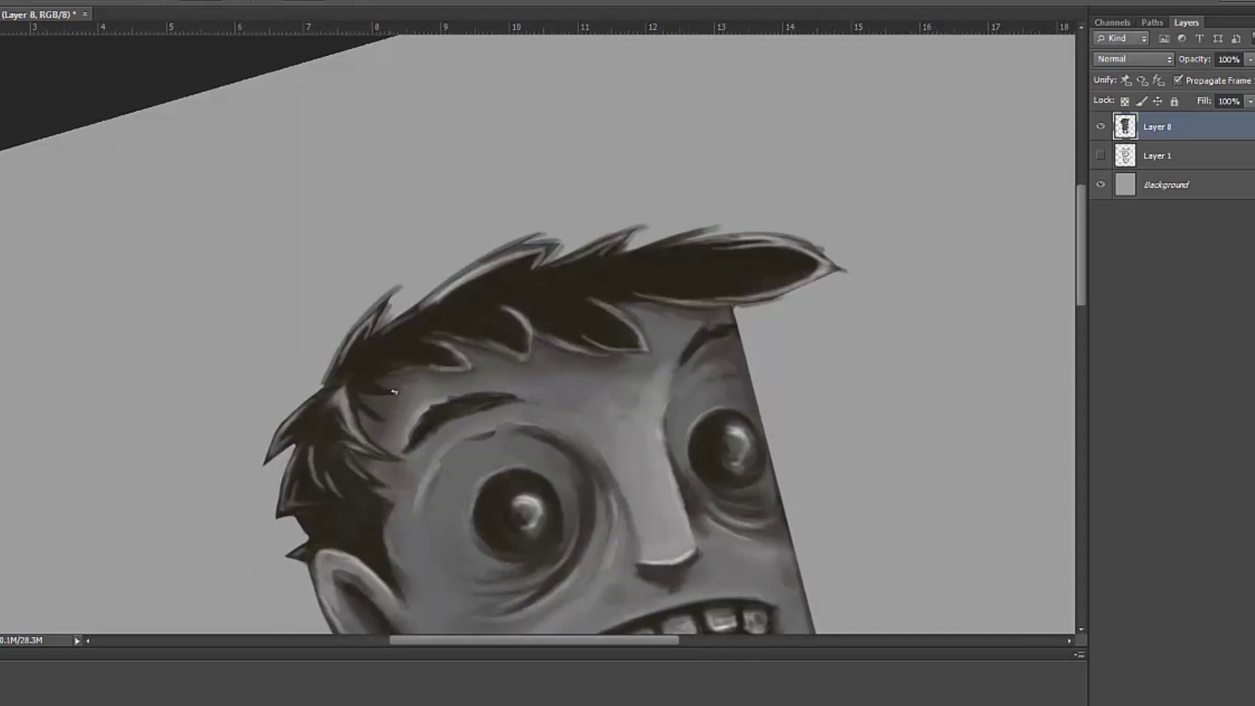
key(ctrl+0)
scroll(563, 406, up, 3)
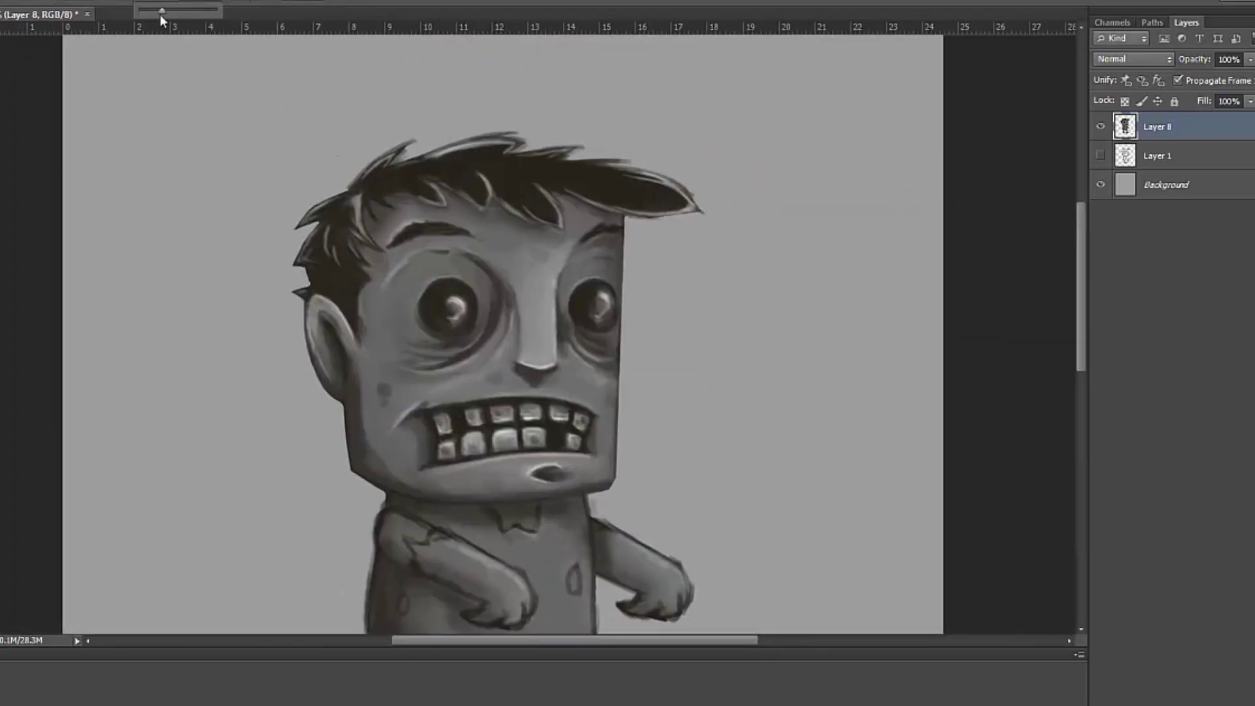
scroll(760, 181, up, 3)
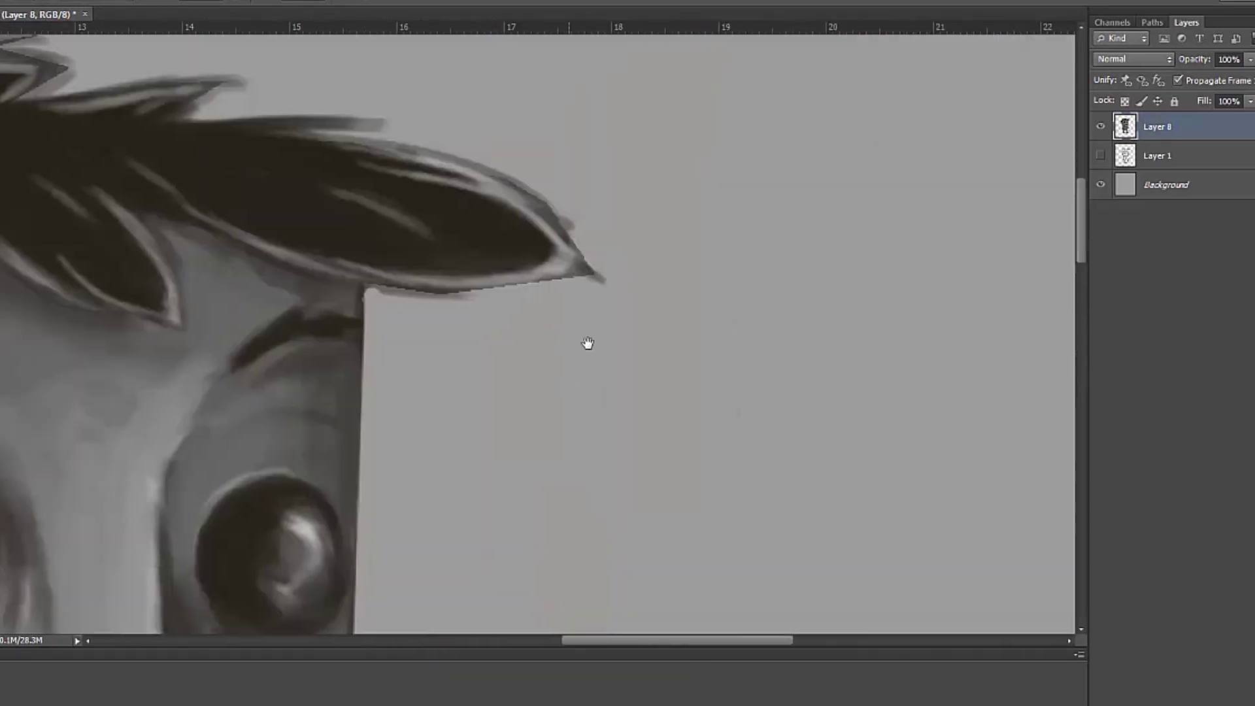
drag(367, 286, 432, 213)
- Paint small highlight strokes along the hair spike edges
mouse_move(328, 319)
mouse_down()
mouse_move(309, 370)
mouse_move(335, 249)
mouse_up()
drag(276, 533, 302, 412)
scroll(314, 379, down, 3)
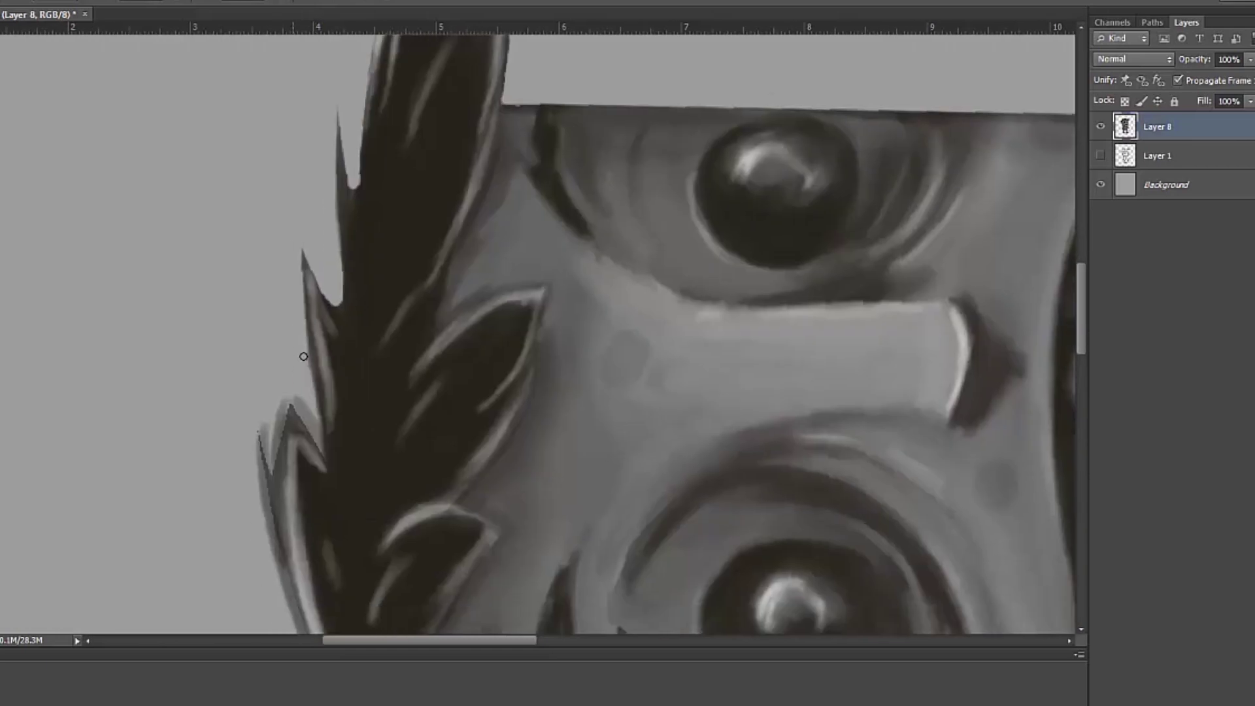
drag(303, 366, 300, 415)
scroll(281, 373, down, 2)
scroll(288, 350, down, 3)
drag(317, 364, 328, 401)
scroll(328, 401, down, 3)
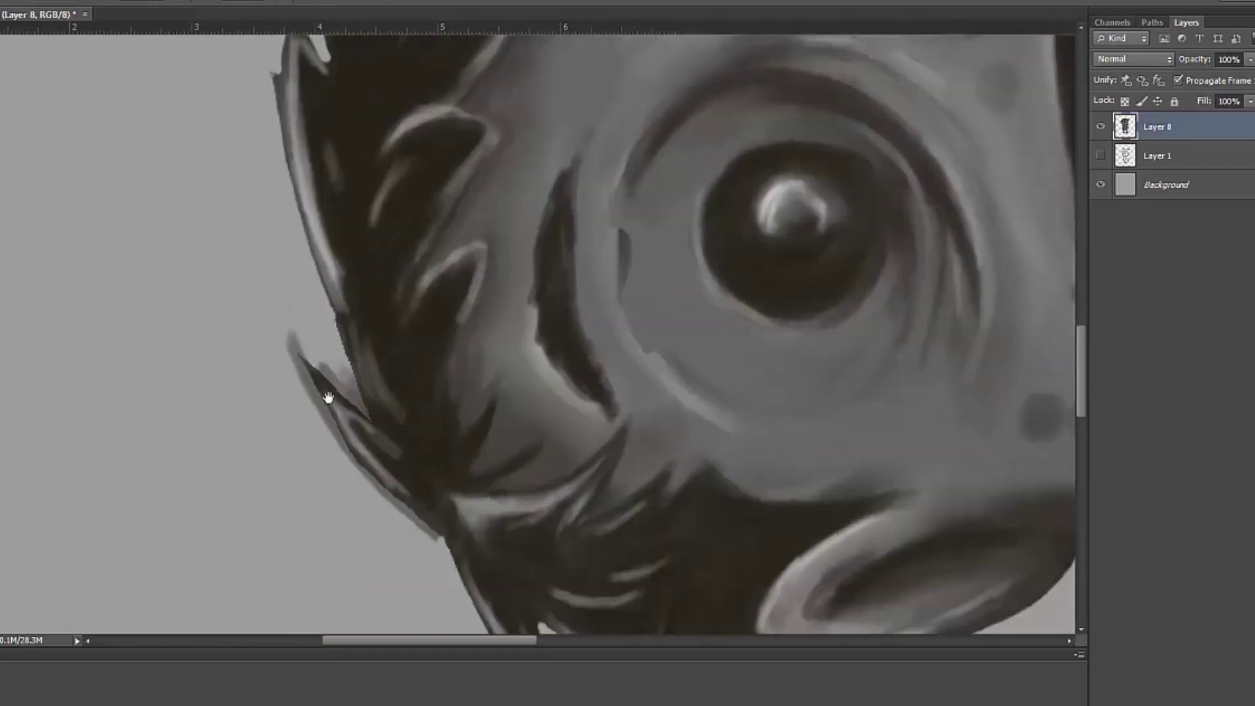
drag(291, 336, 350, 451)
scroll(312, 440, down, 2)
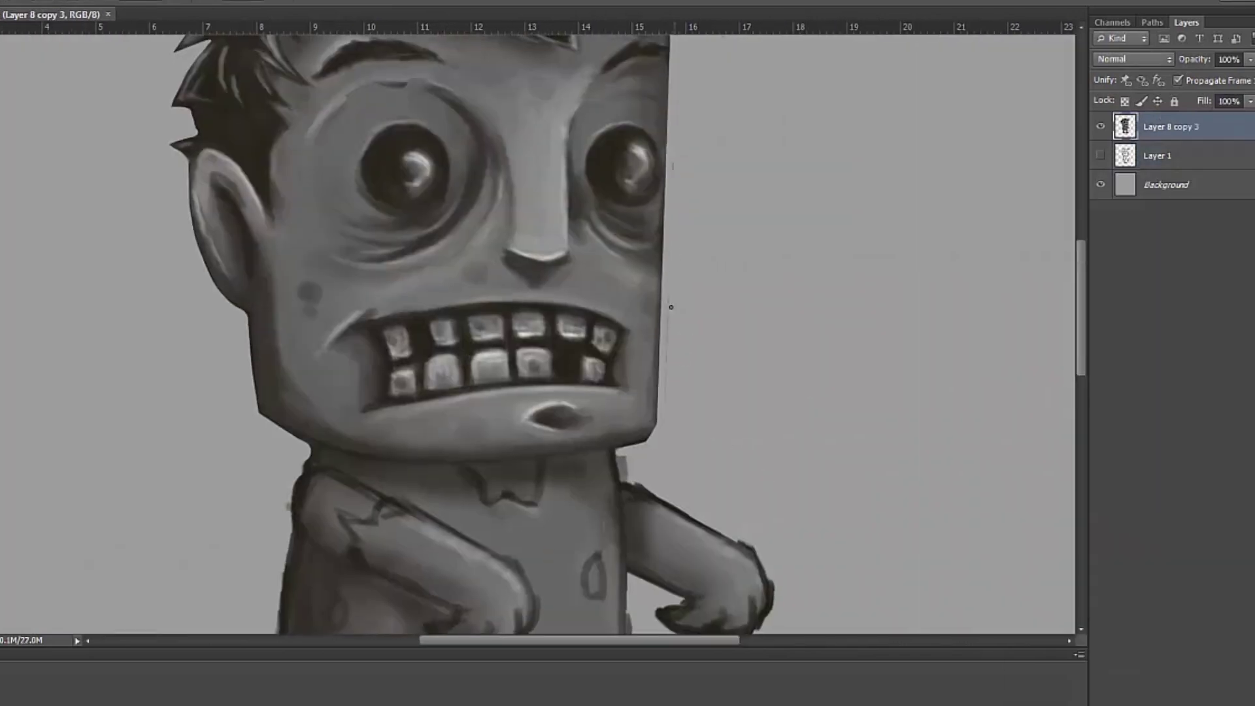
- Paint dark strokes to fill the light gaps along the hair's left edge
key(Escape)
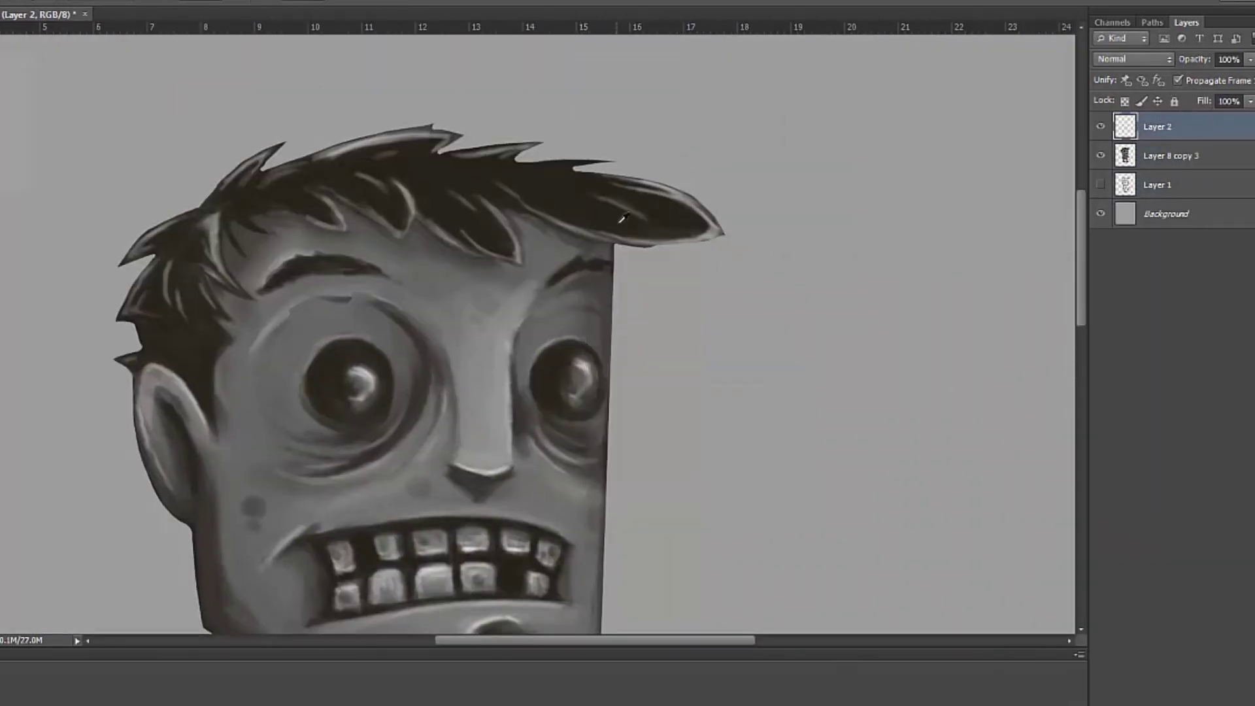
key(ctrl+plus)
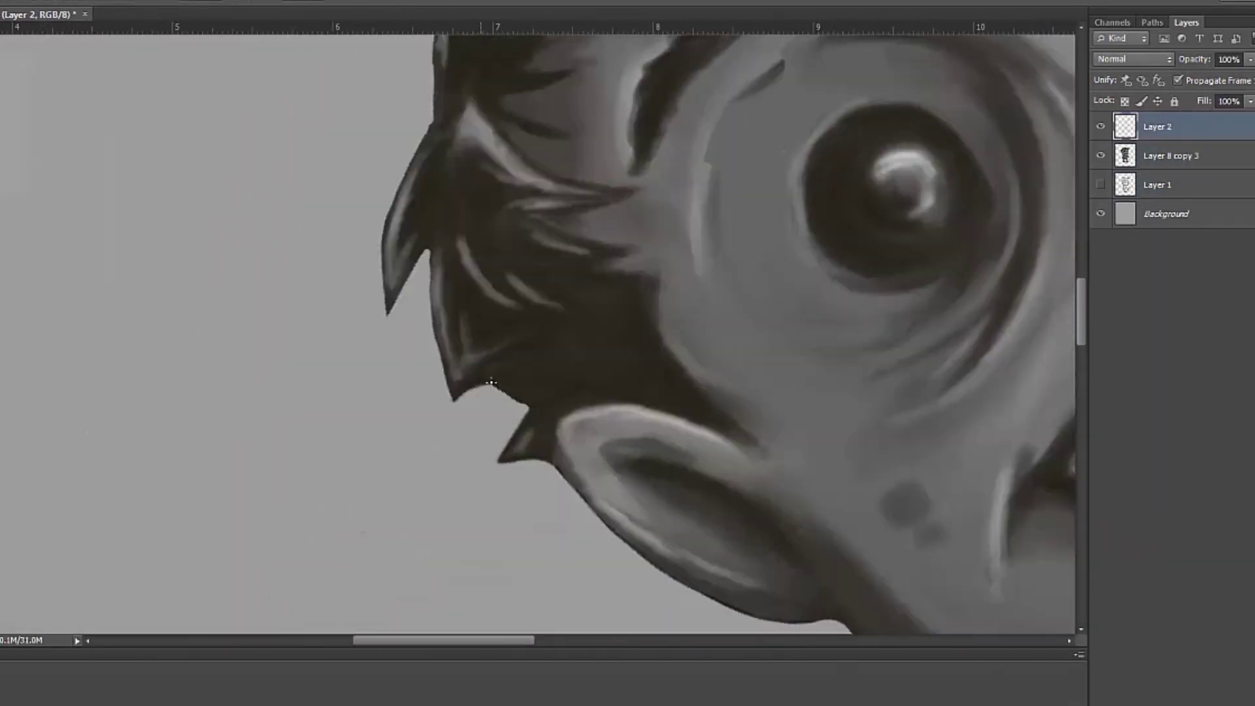
drag(432, 257, 434, 295)
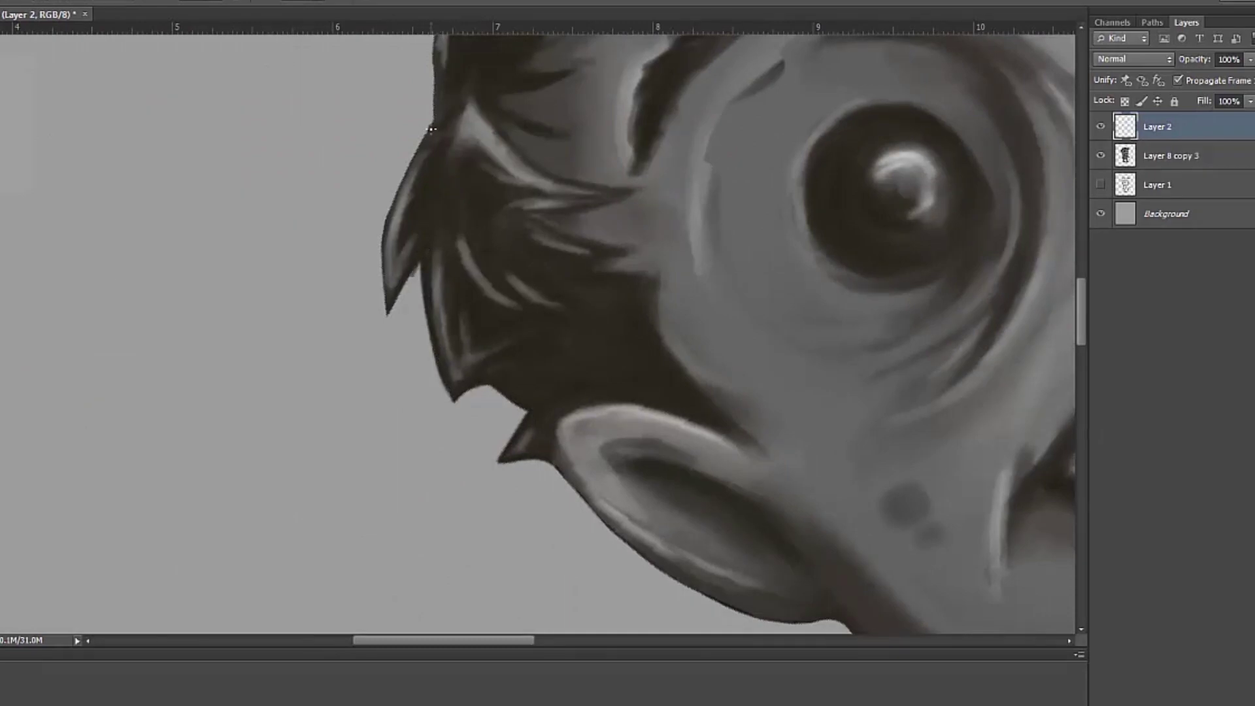
drag(432, 129, 386, 307)
scroll(389, 301, up, 5)
mouse_move(483, 88)
mouse_down()
mouse_move(439, 298)
mouse_move(475, 85)
mouse_move(489, 83)
mouse_up()
key(ctrl+minus)
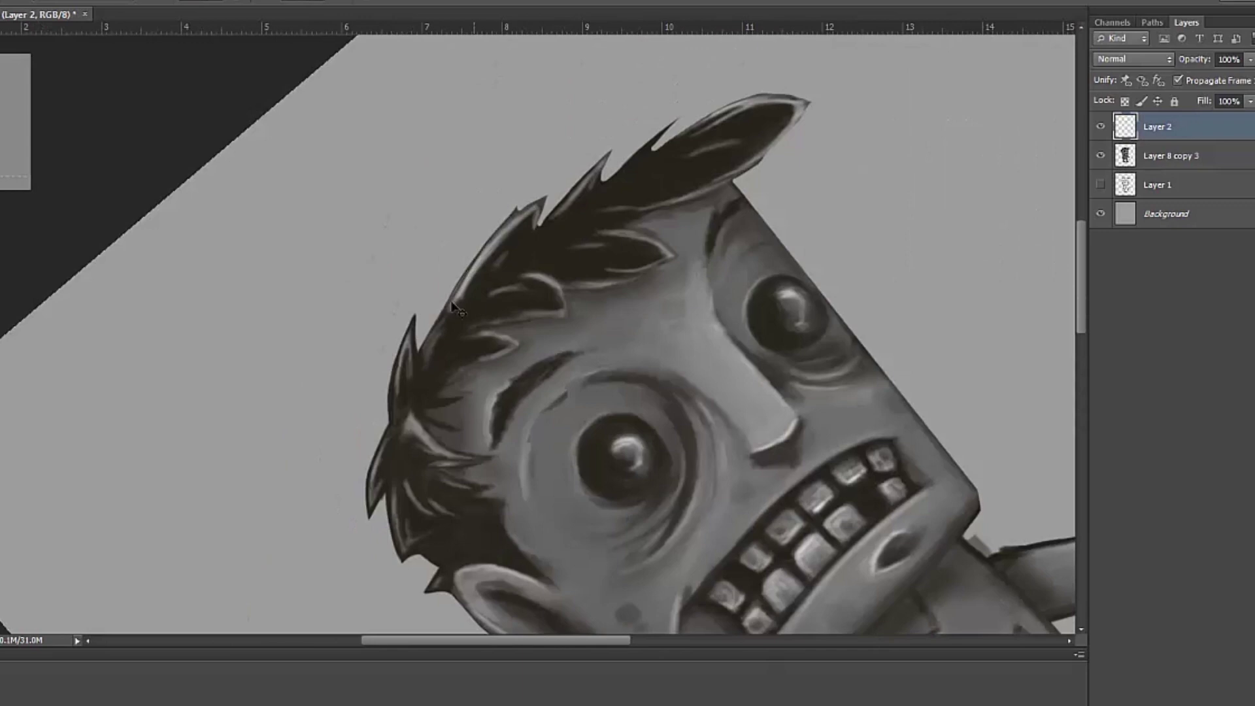
- Pick a new brush and rotate the view upside down to reach the hair tip
right_click(546, 237)
click(534, 217)
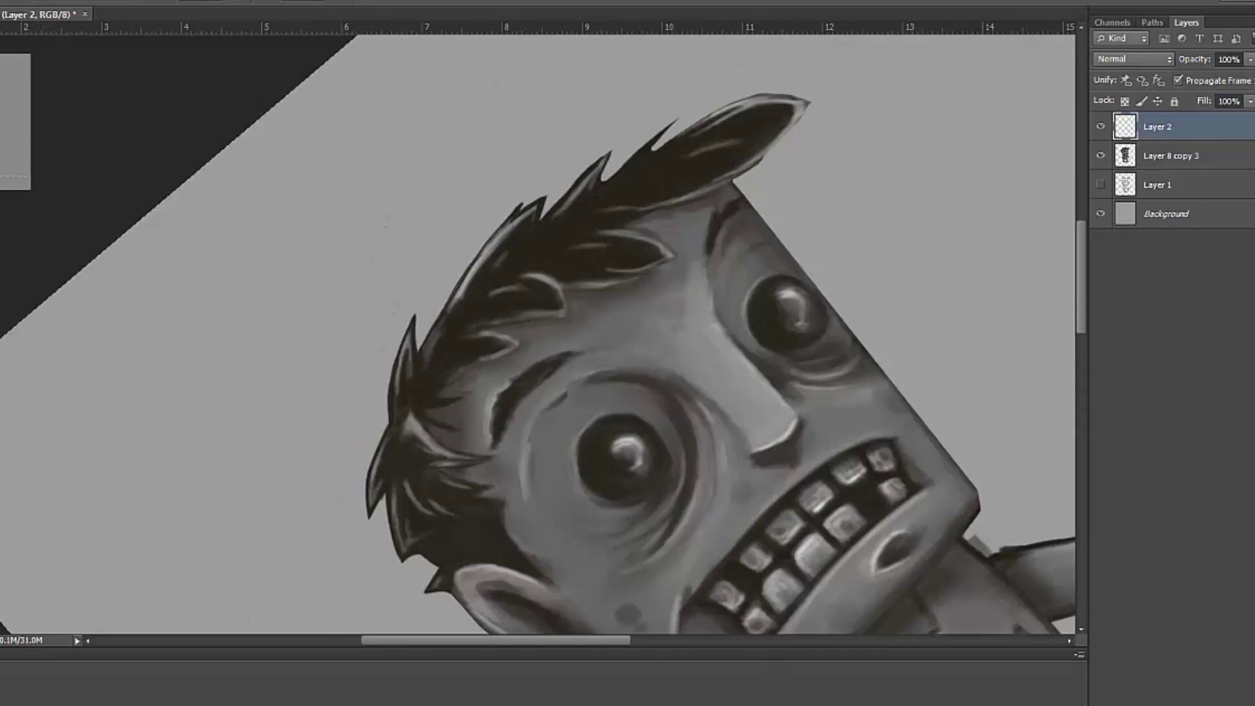
mouse_move(780, 143)
mouse_down()
mouse_move(620, 202)
mouse_move(550, 409)
mouse_up()
key(r)
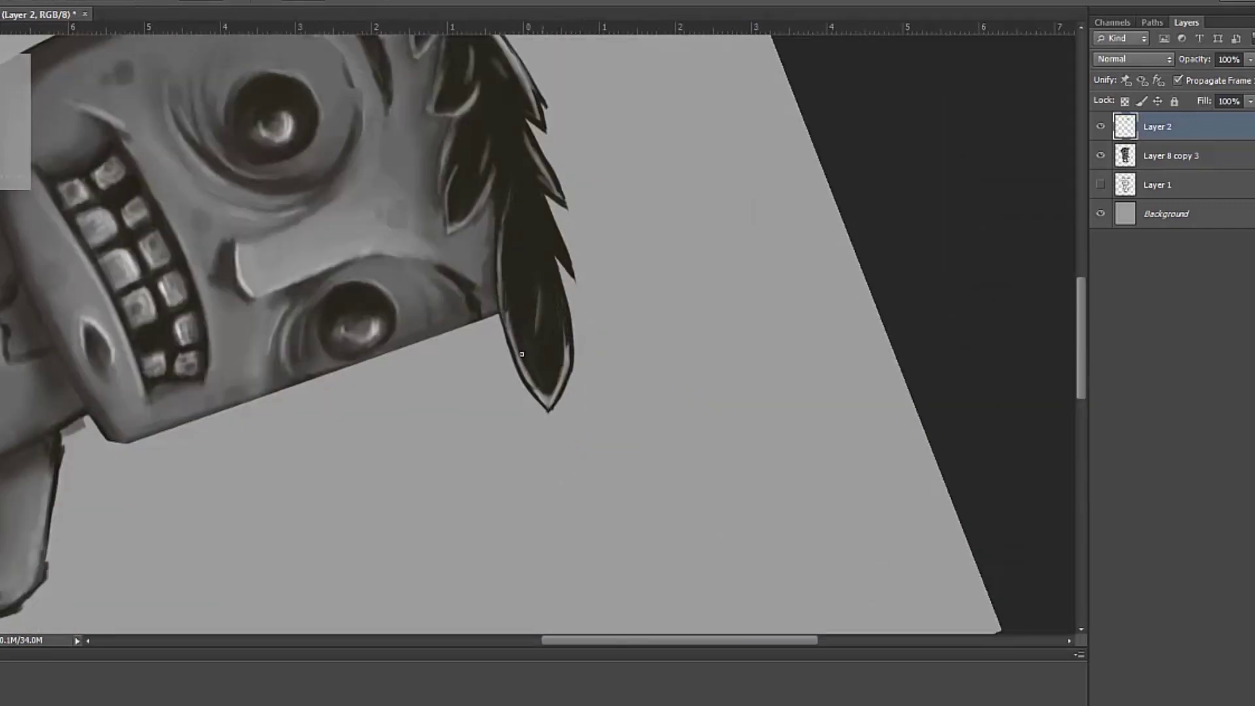
scroll(464, 196, up, 3)
scroll(481, 298, up, 3)
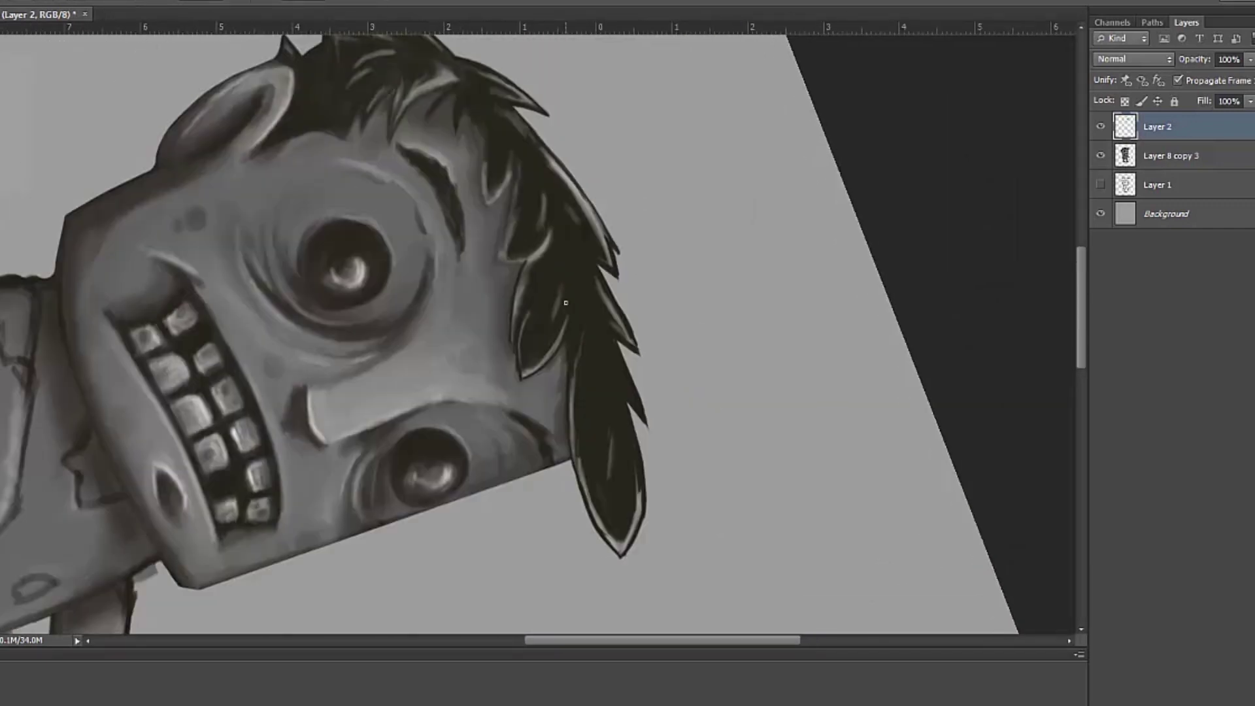
scroll(510, 229, up, 3)
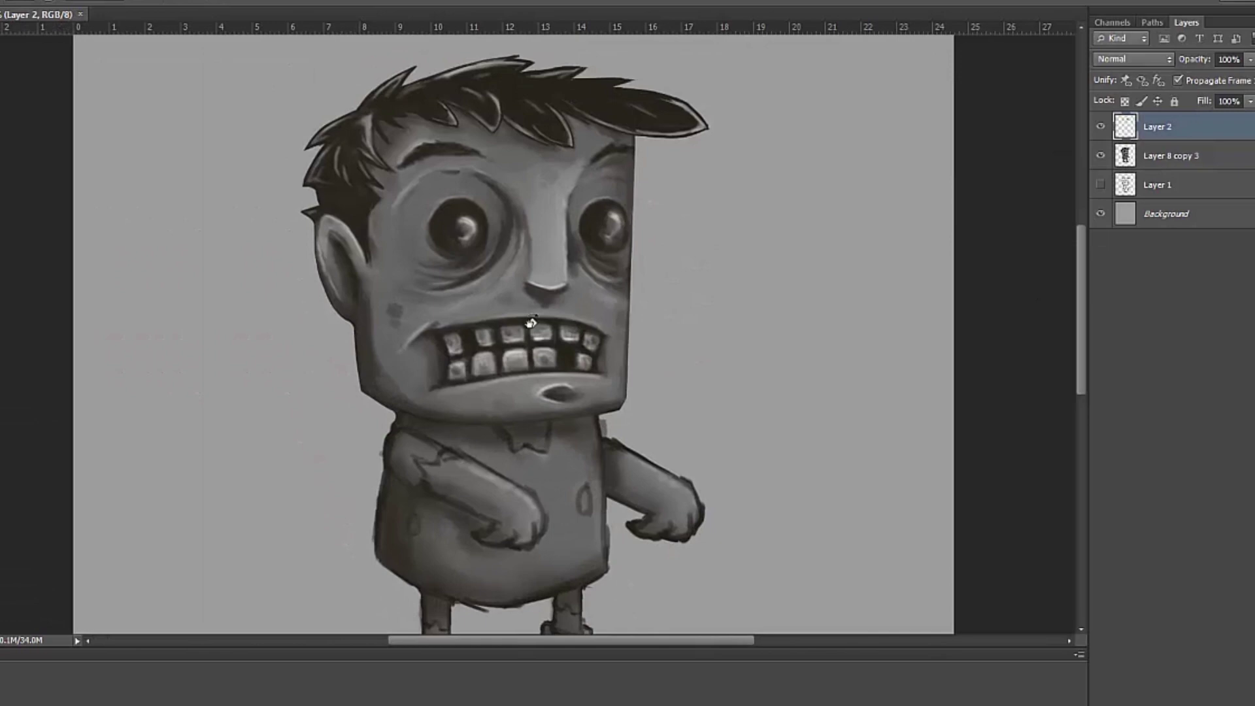
- Merge the visible painting into Layer 2 with Merge Visible
right_click(533, 328)
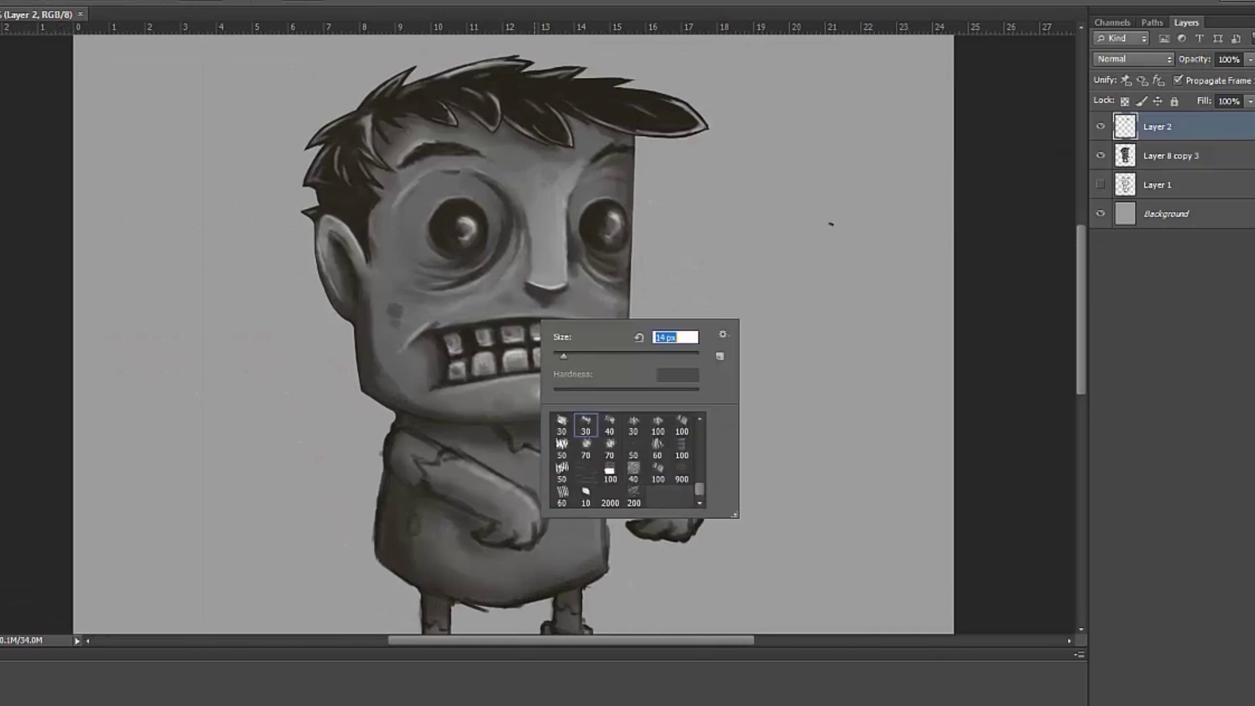
right_click(1135, 134)
click(1175, 497)
key(ctrl+plus)
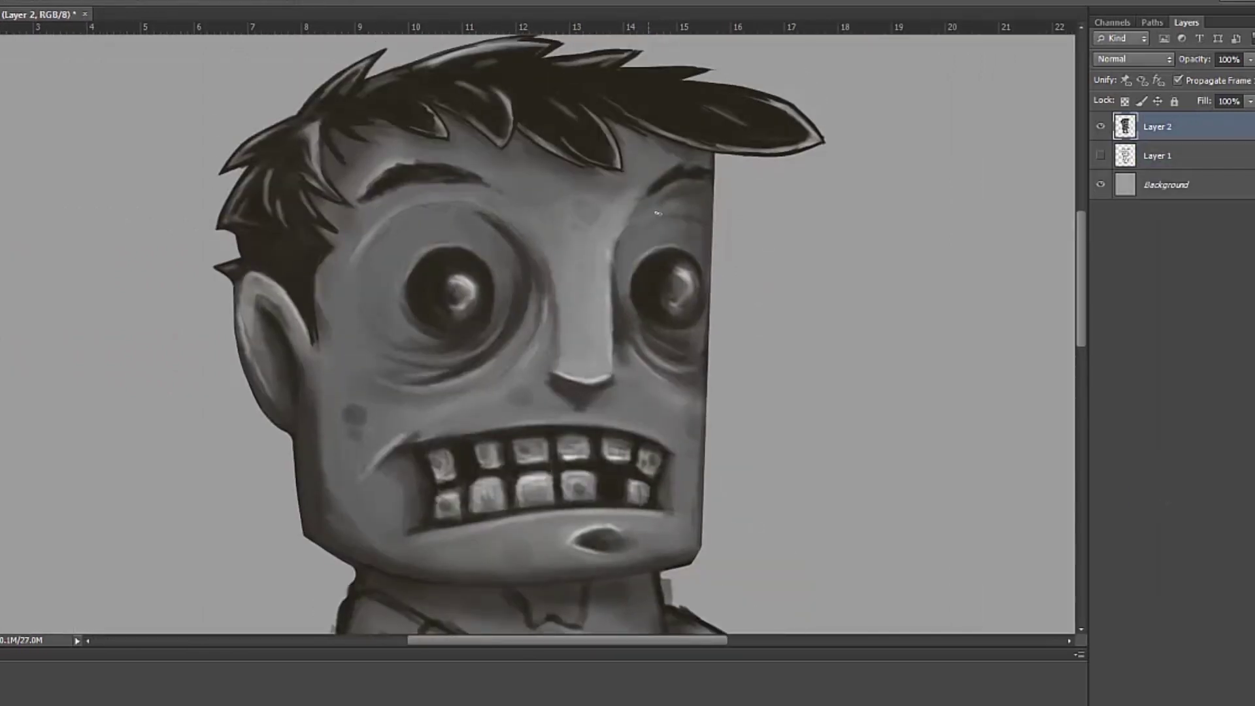
- Lighten the upper left arm, neck, collar and left shoulder
scroll(524, 324, down, 2)
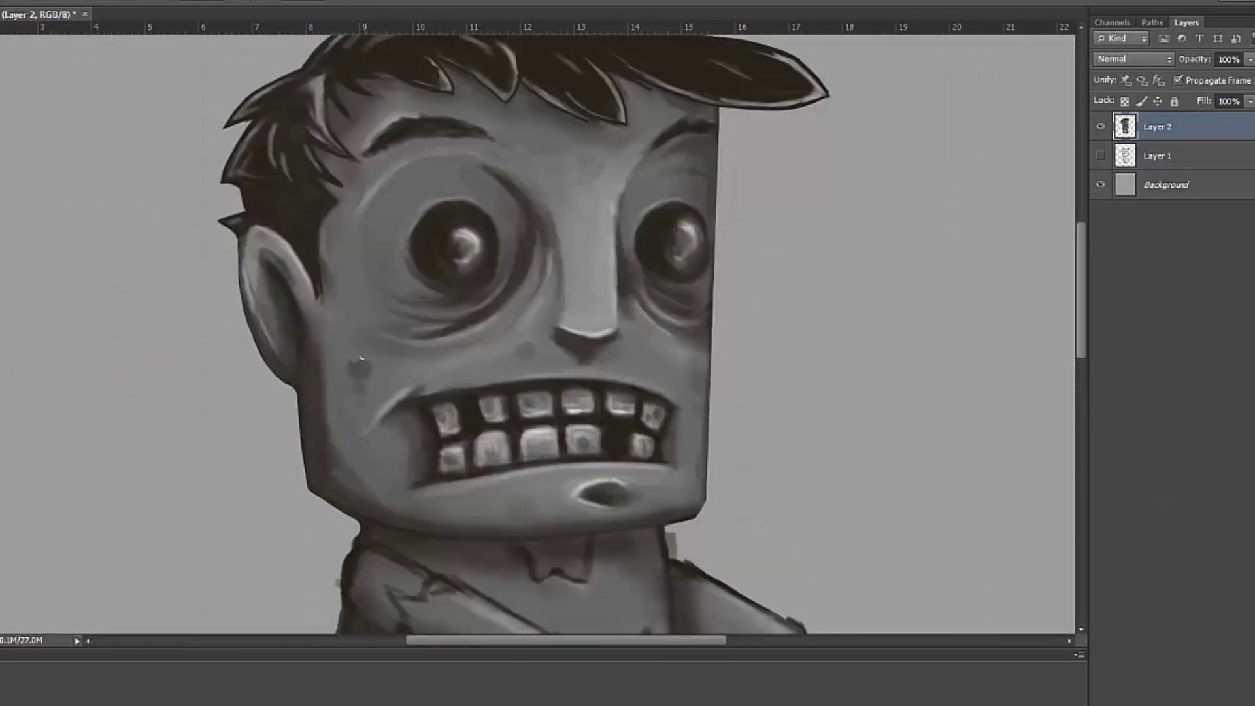
drag(513, 499, 458, 458)
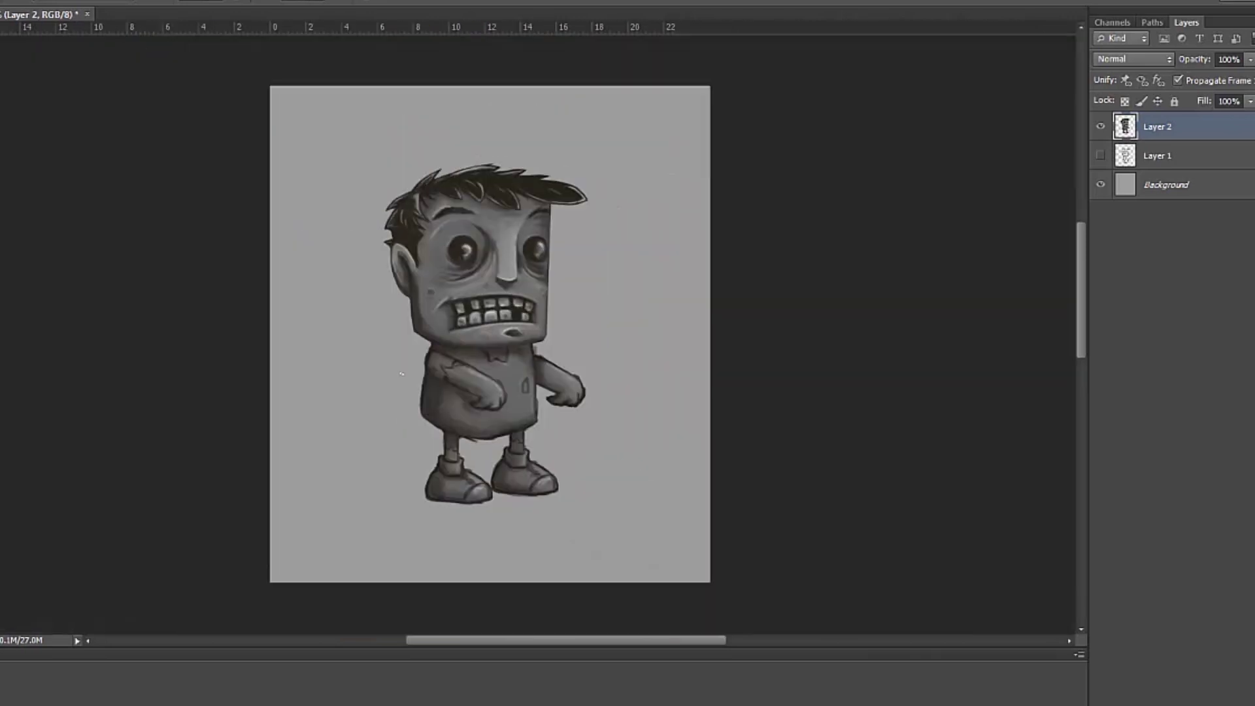
scroll(457, 415, down, 2)
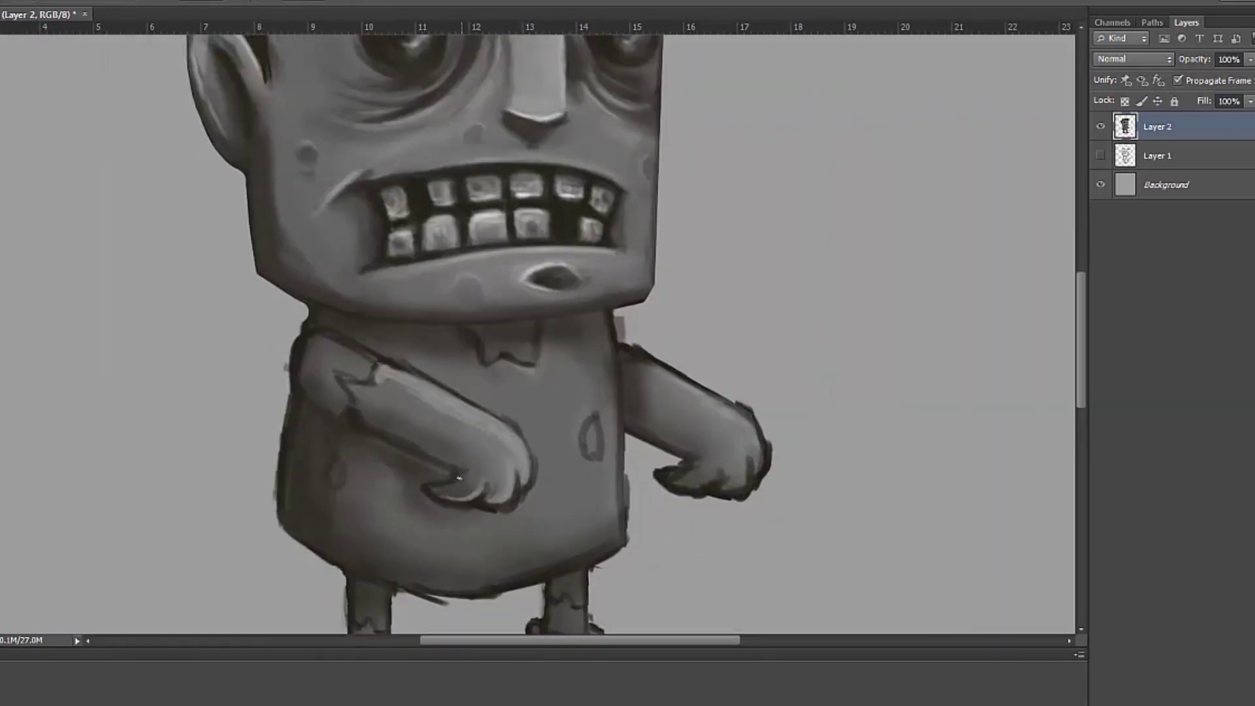
drag(420, 447, 366, 419)
right_click(523, 484)
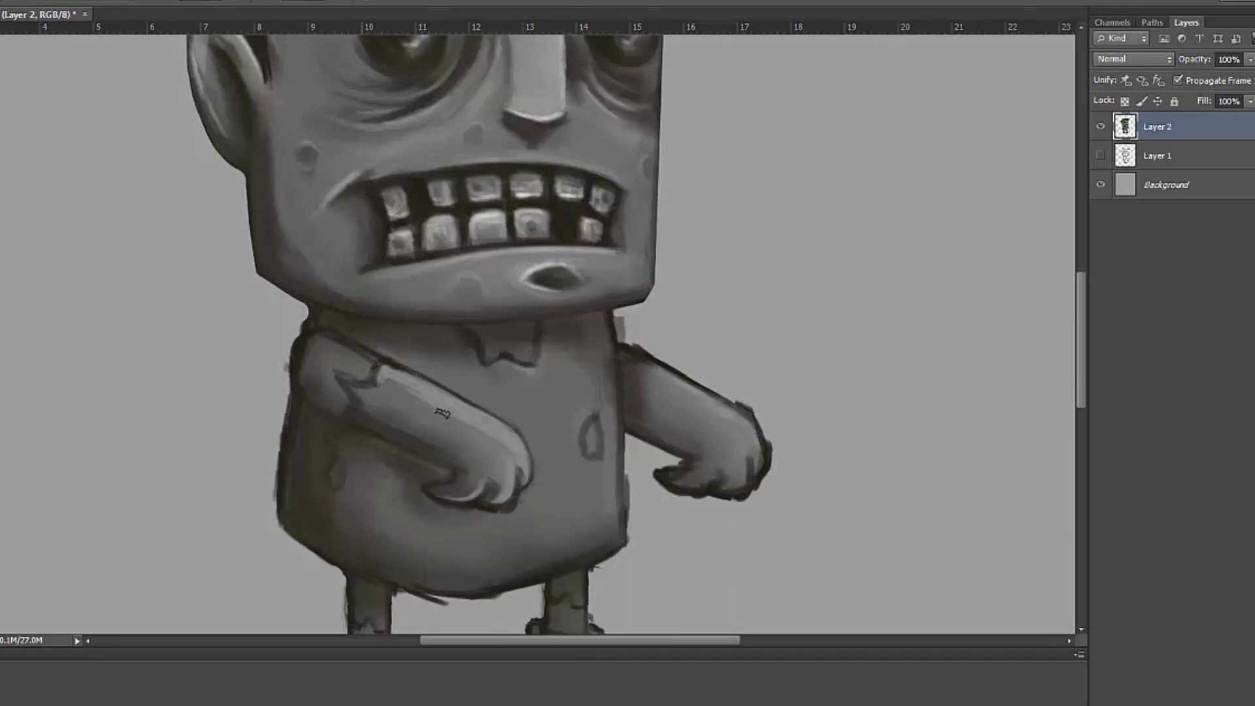
right_click(512, 365)
key(Escape)
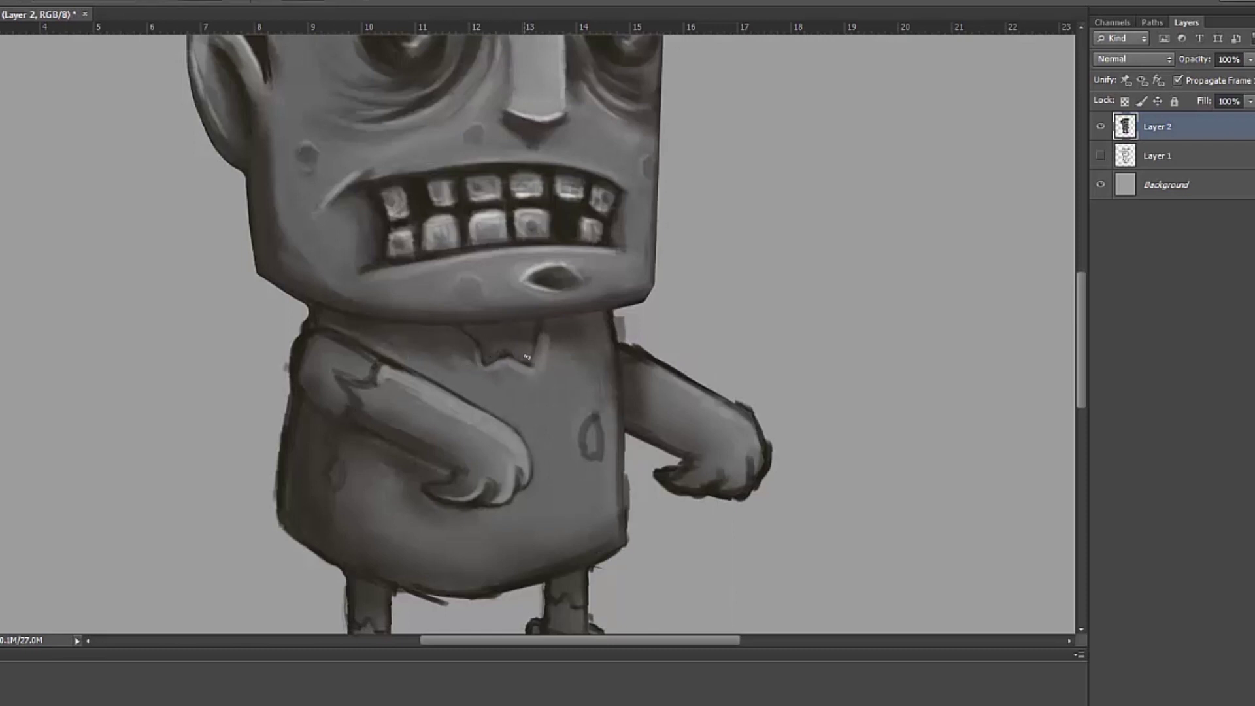
drag(599, 324, 562, 379)
mouse_move(301, 337)
mouse_down()
mouse_move(327, 383)
mouse_move(372, 364)
mouse_up()
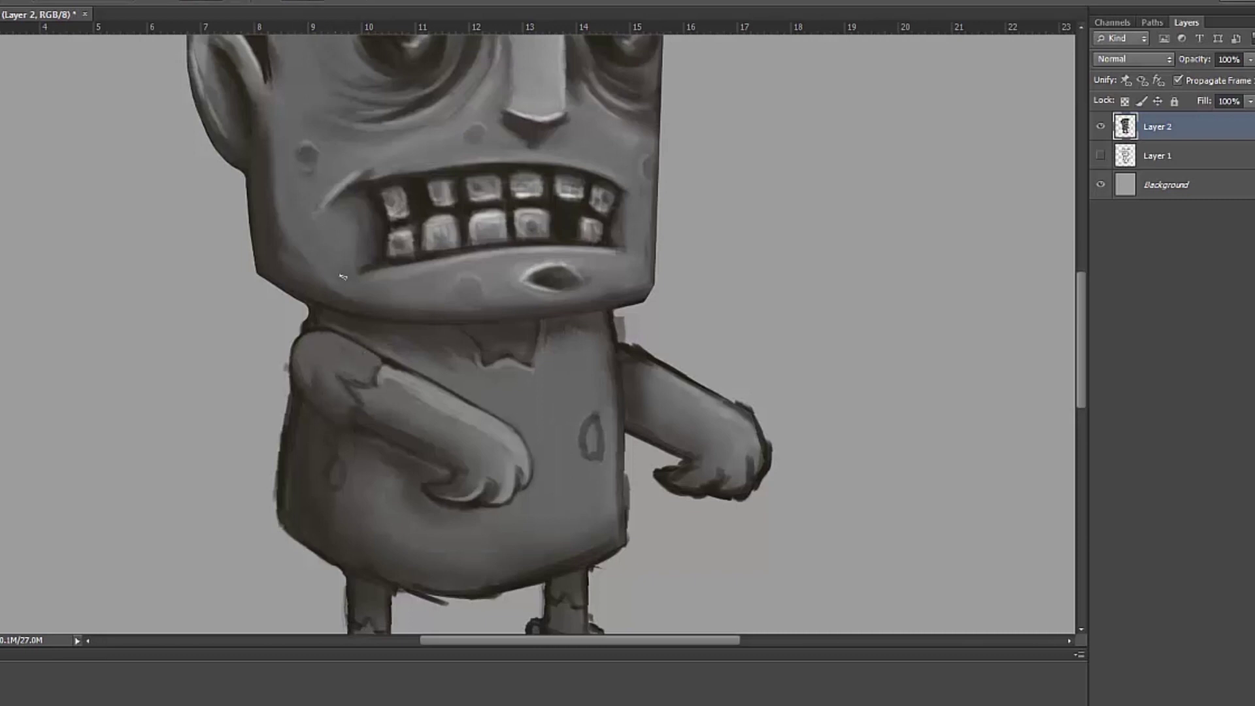
- Smooth the belly and repaint both torso edges up to the shoulder
drag(348, 430, 373, 377)
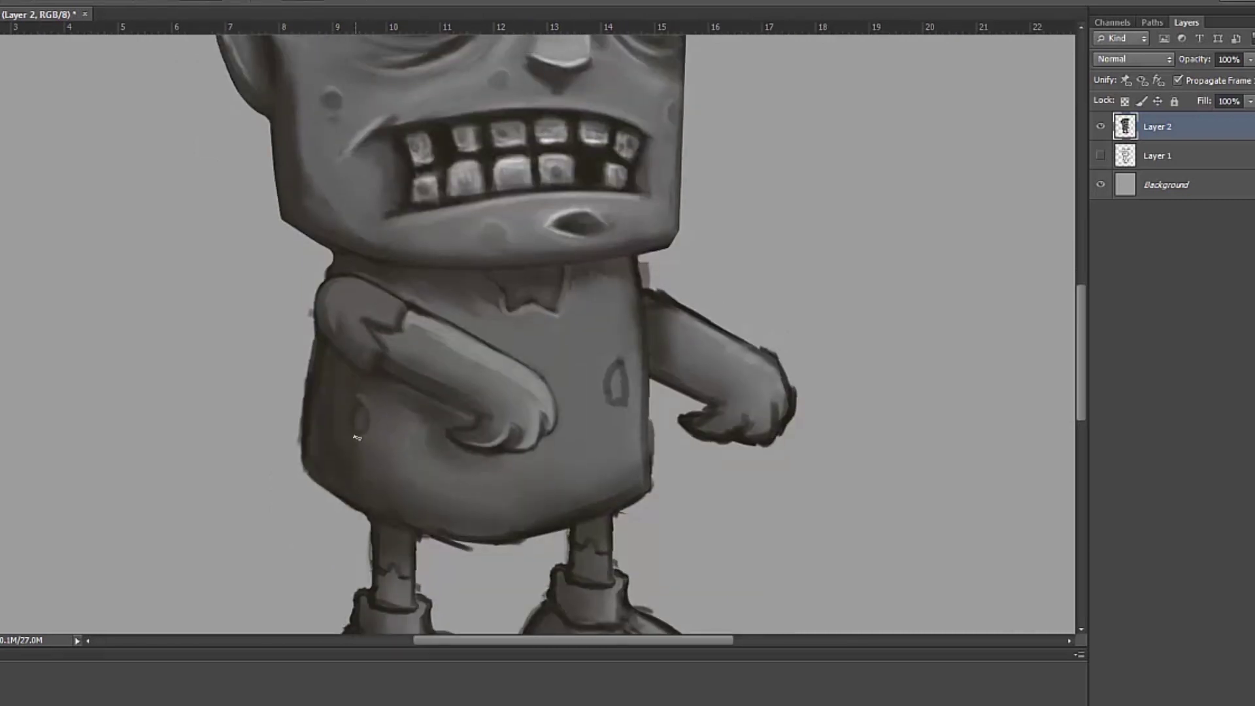
mouse_move(403, 451)
mouse_down()
mouse_move(386, 425)
mouse_move(425, 497)
mouse_up()
drag(634, 451, 637, 273)
mouse_move(308, 419)
mouse_down()
mouse_move(314, 457)
mouse_move(406, 498)
mouse_up()
drag(366, 393, 418, 425)
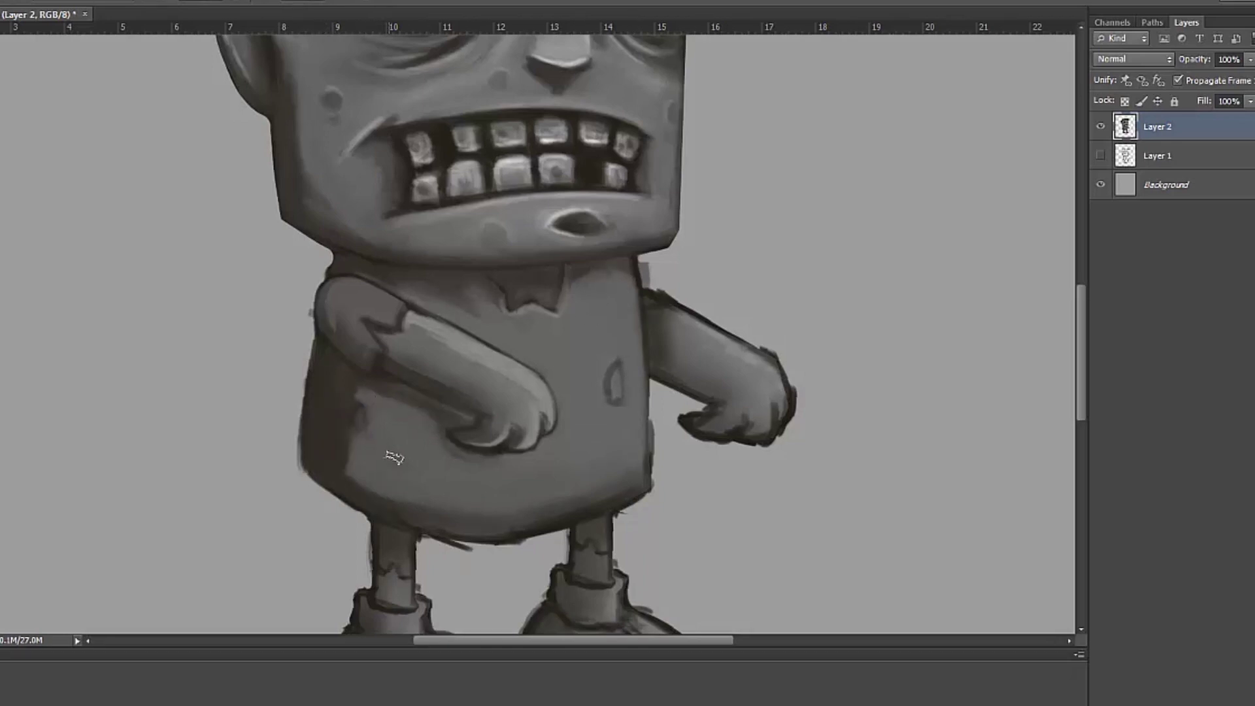
key(ctrl+minus)
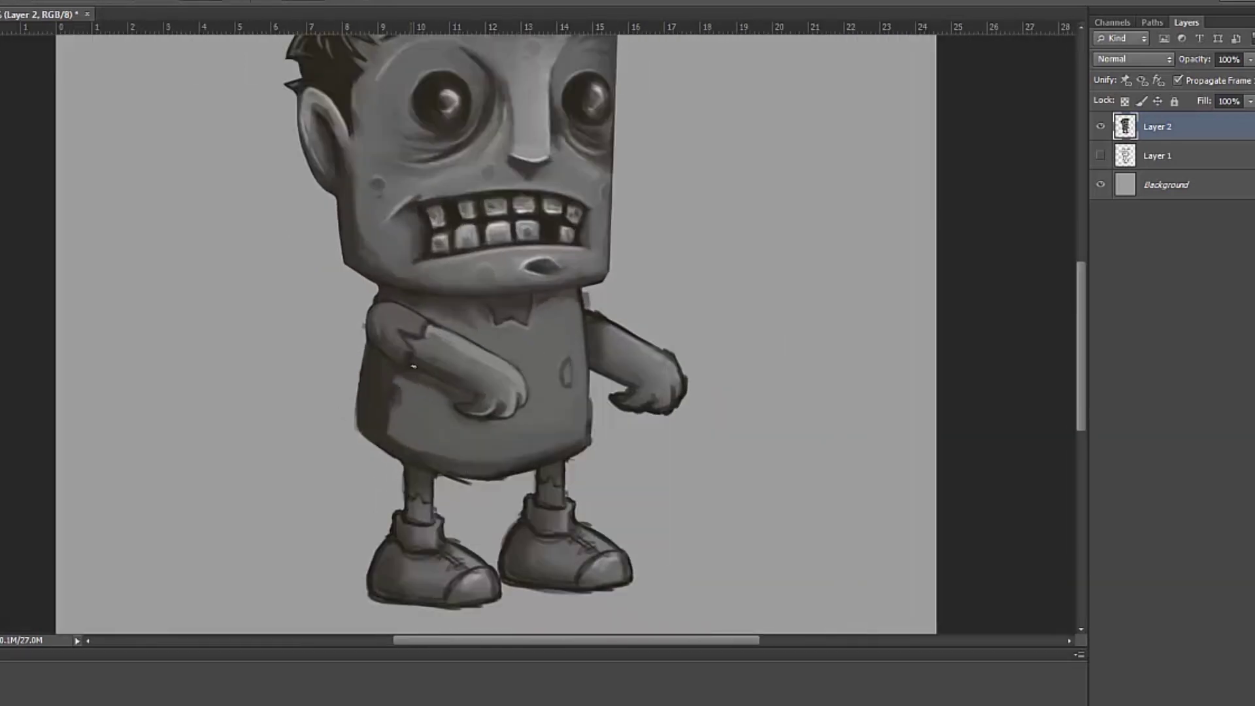
drag(384, 304, 421, 319)
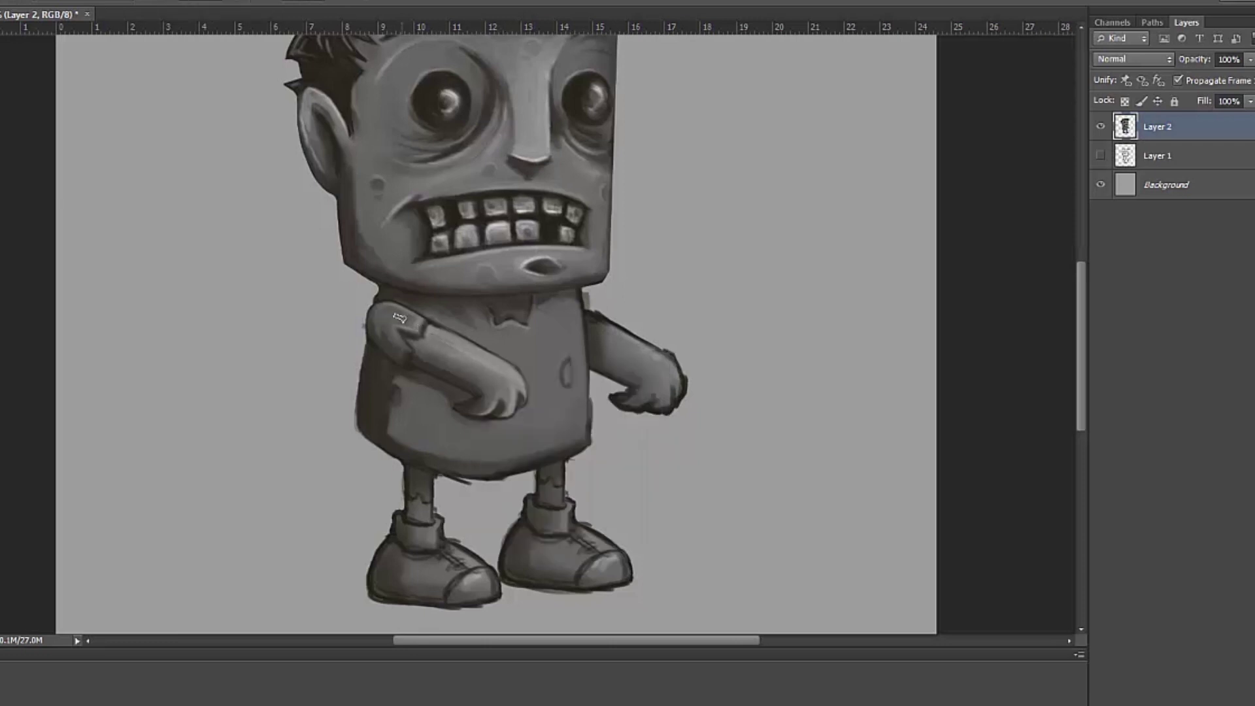
- Cover the dark mark on the torso and soften the right upper arm's outline
scroll(549, 301, up, 3)
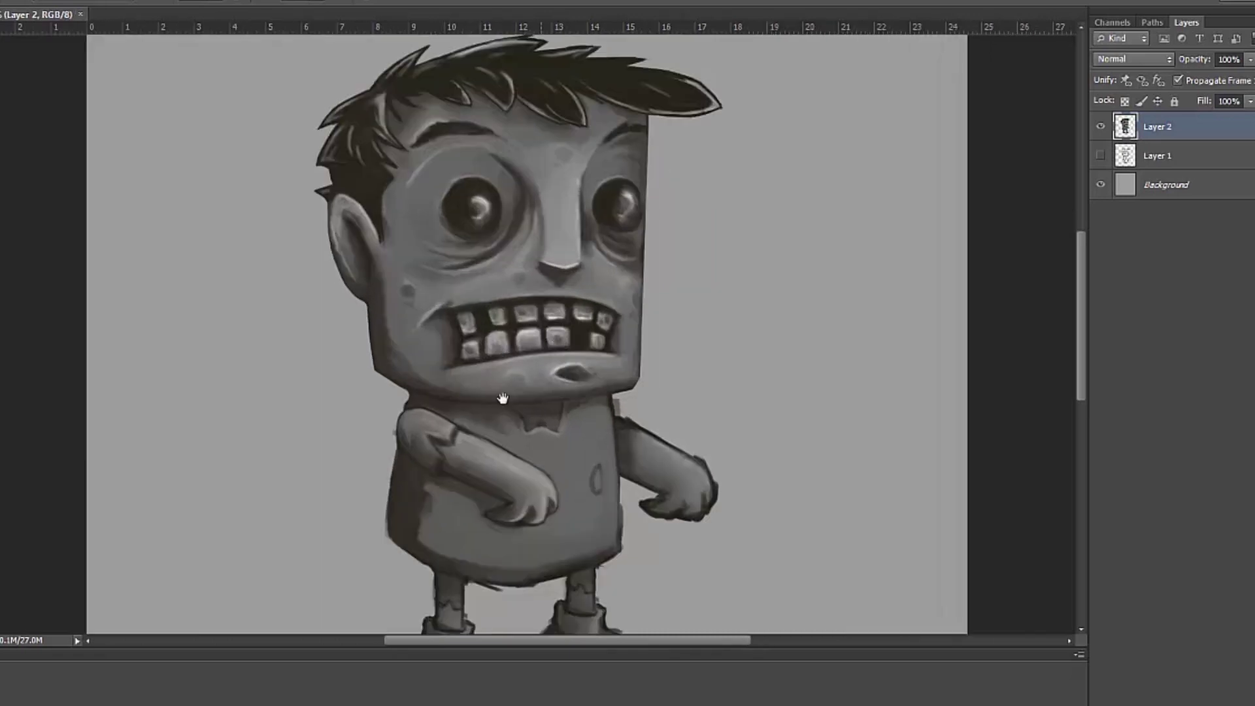
scroll(429, 266, up, 3)
scroll(372, 398, down, 5)
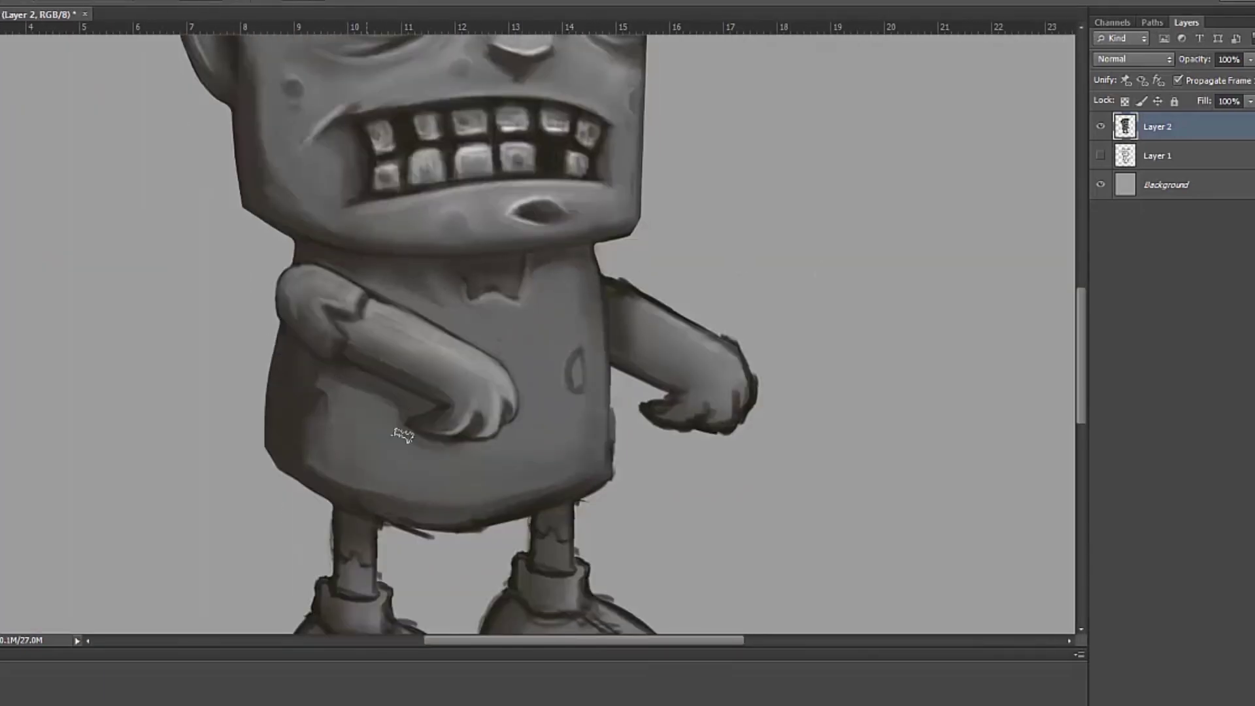
drag(581, 350, 572, 391)
mouse_move(543, 446)
mouse_down()
mouse_move(548, 383)
mouse_move(611, 419)
mouse_up()
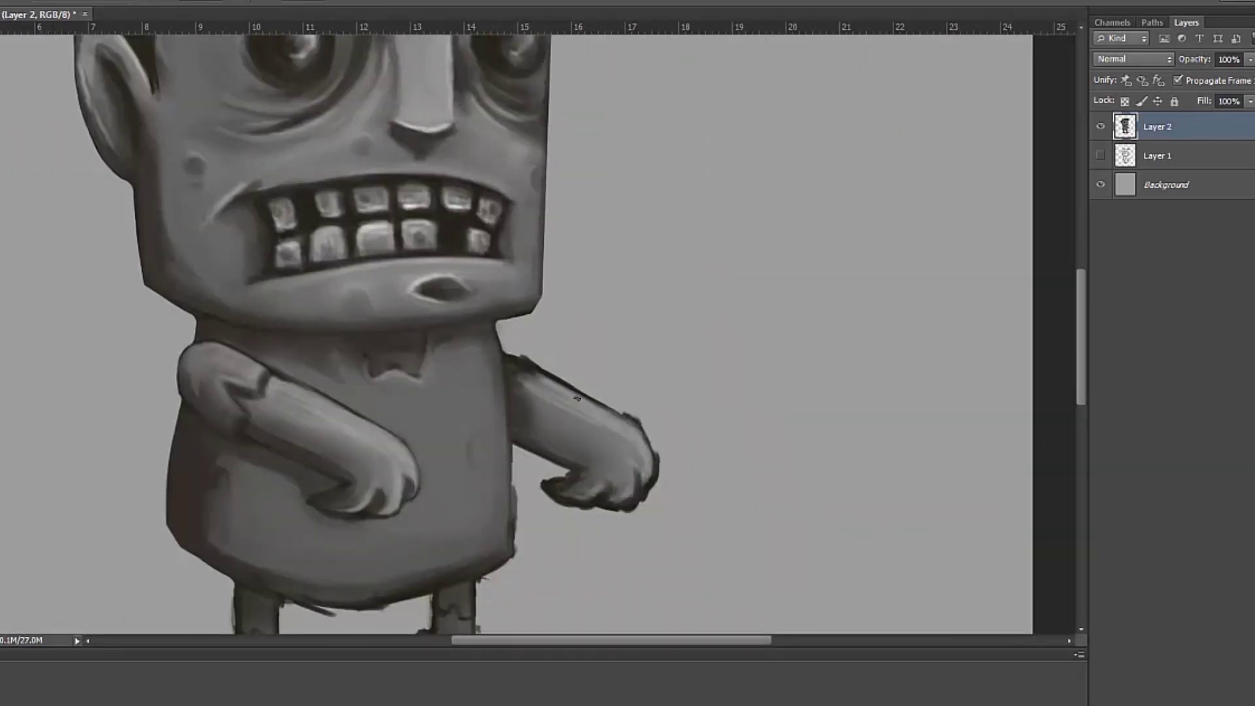
drag(569, 492, 603, 466)
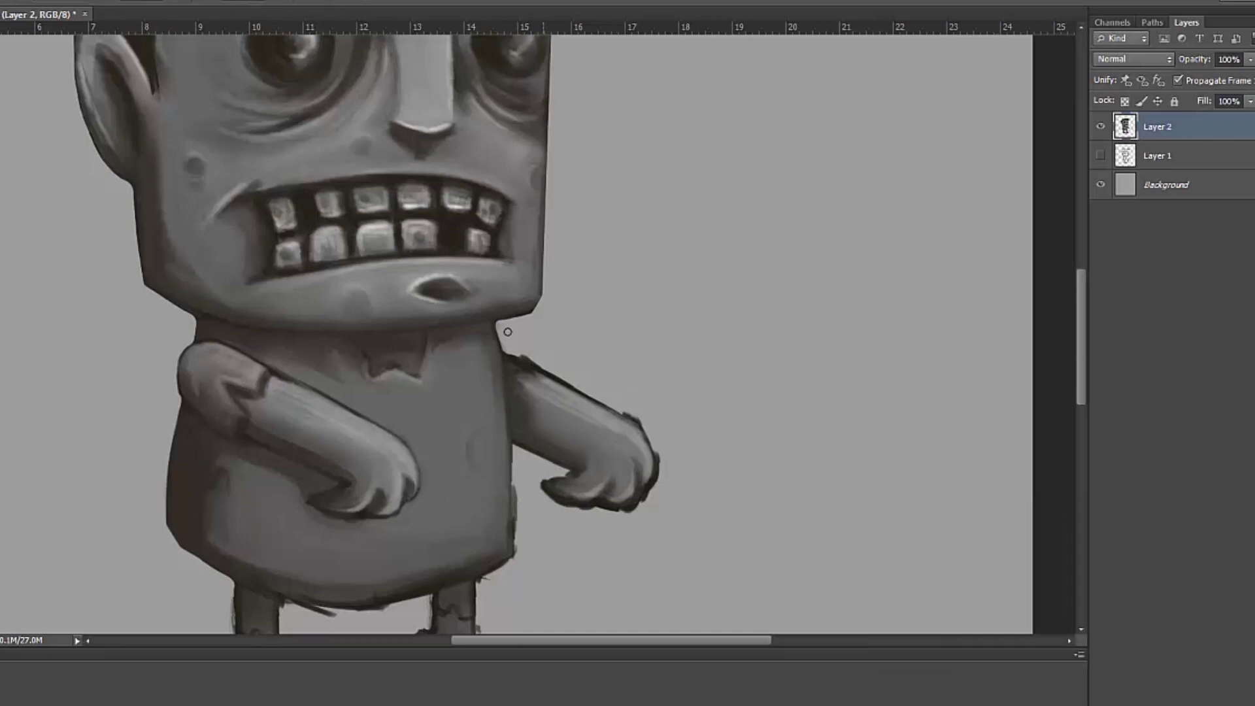
mouse_move(513, 353)
mouse_down()
mouse_move(640, 418)
mouse_move(652, 510)
mouse_up()
- Lighten the shading under the arm and hand, and add light strokes to the legs
scroll(653, 510, up, 2)
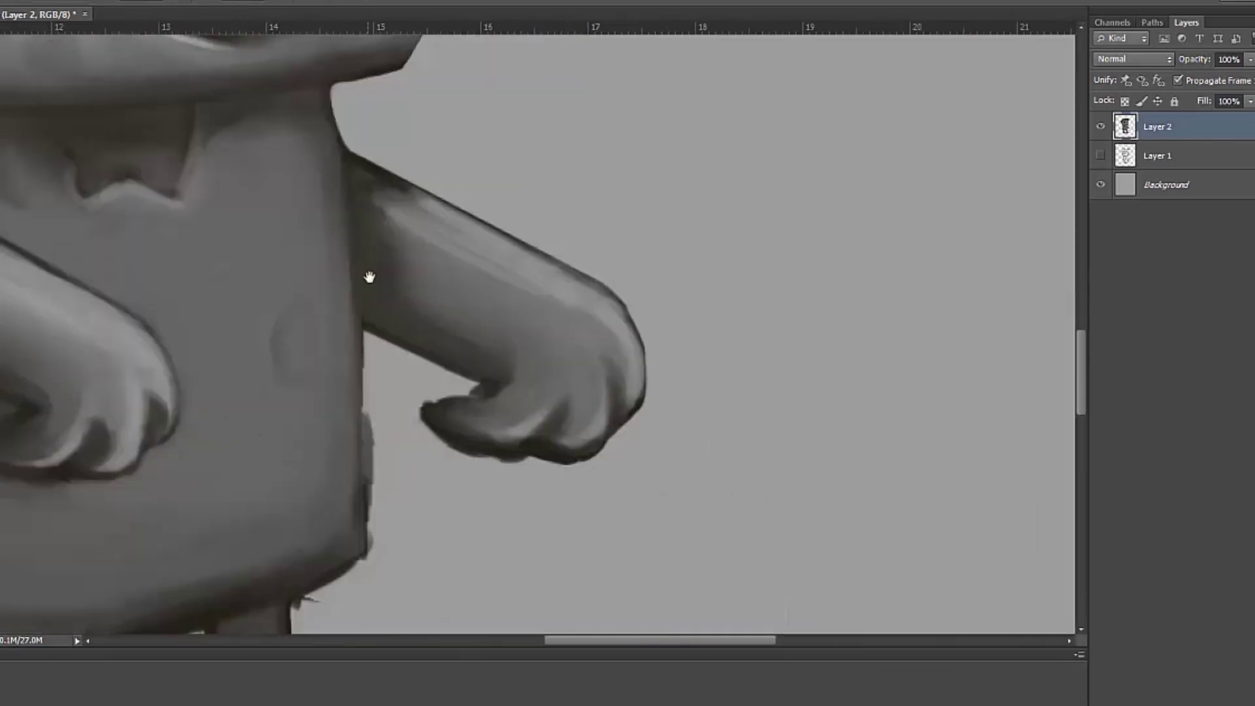
mouse_move(366, 330)
mouse_down()
mouse_move(484, 393)
mouse_move(518, 465)
mouse_move(373, 547)
mouse_up()
scroll(502, 488, down, 2)
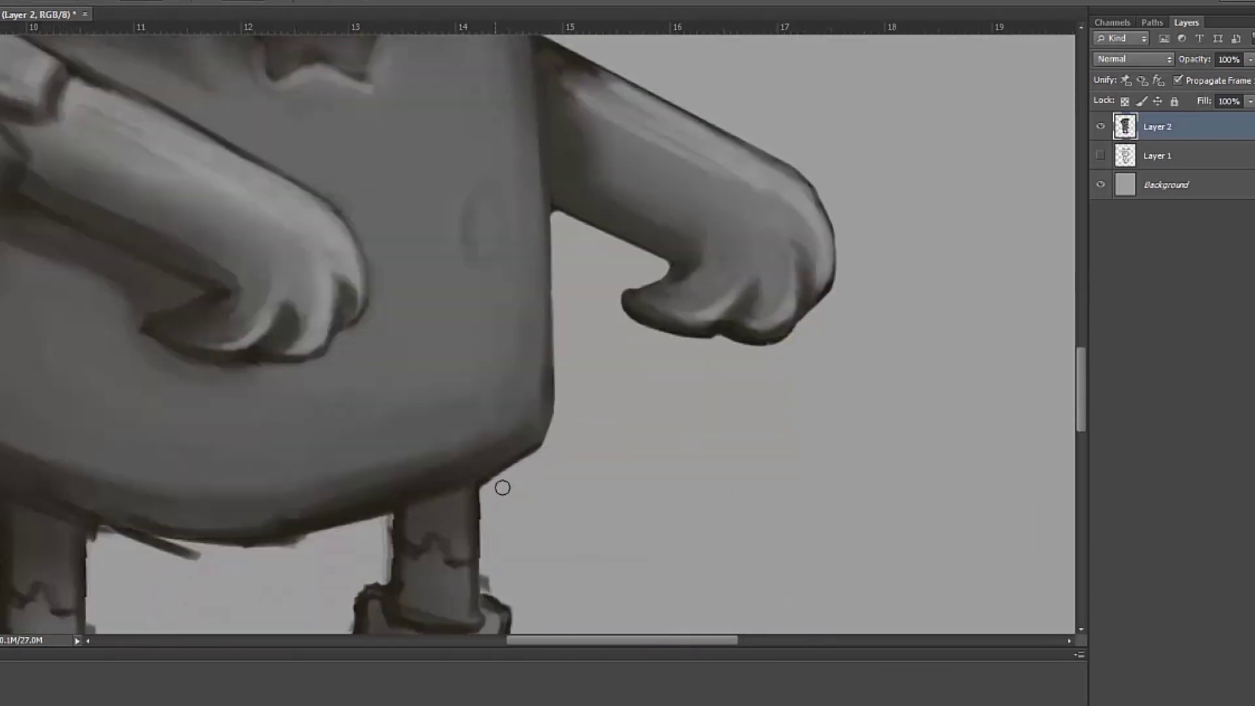
scroll(651, 379, down, 3)
scroll(445, 563, up, 4)
mouse_move(420, 308)
mouse_down()
mouse_move(370, 367)
mouse_move(438, 405)
mouse_up()
- Lighten both legs, their edges, and both socks
drag(824, 314, 765, 264)
drag(353, 407, 451, 399)
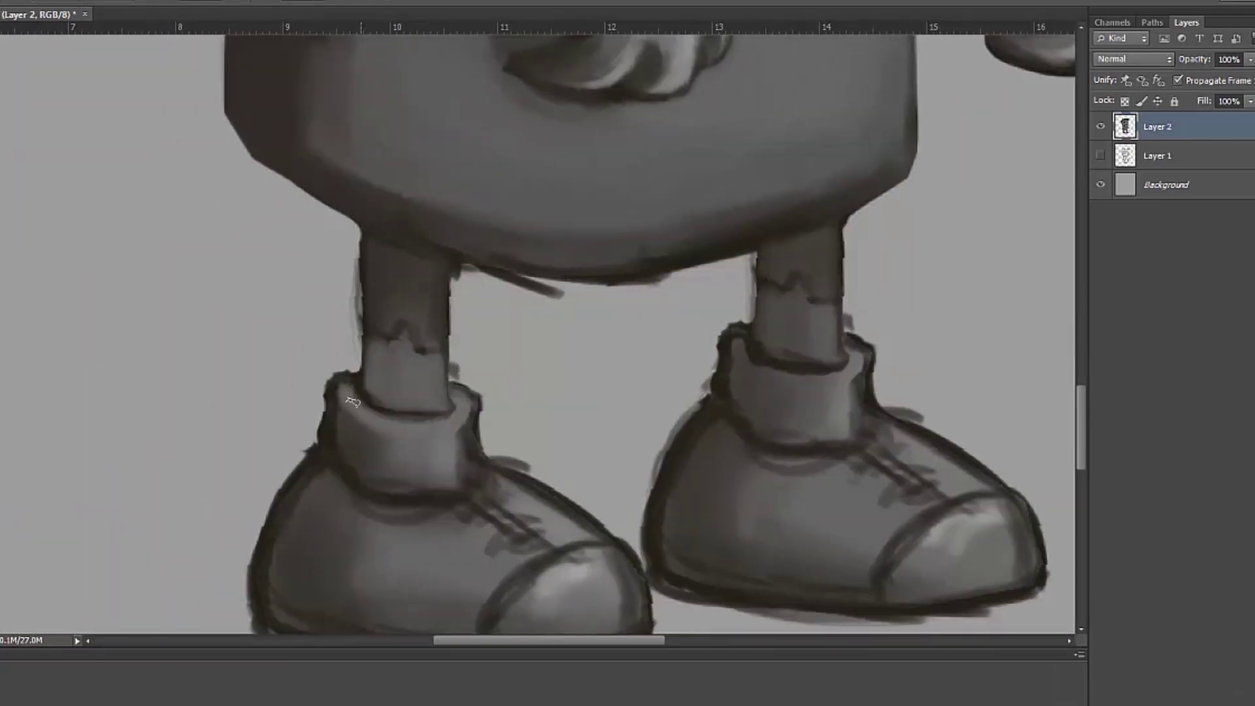
mouse_move(733, 341)
mouse_down()
mouse_move(837, 366)
mouse_move(824, 373)
mouse_up()
drag(366, 392, 431, 406)
drag(353, 353, 454, 373)
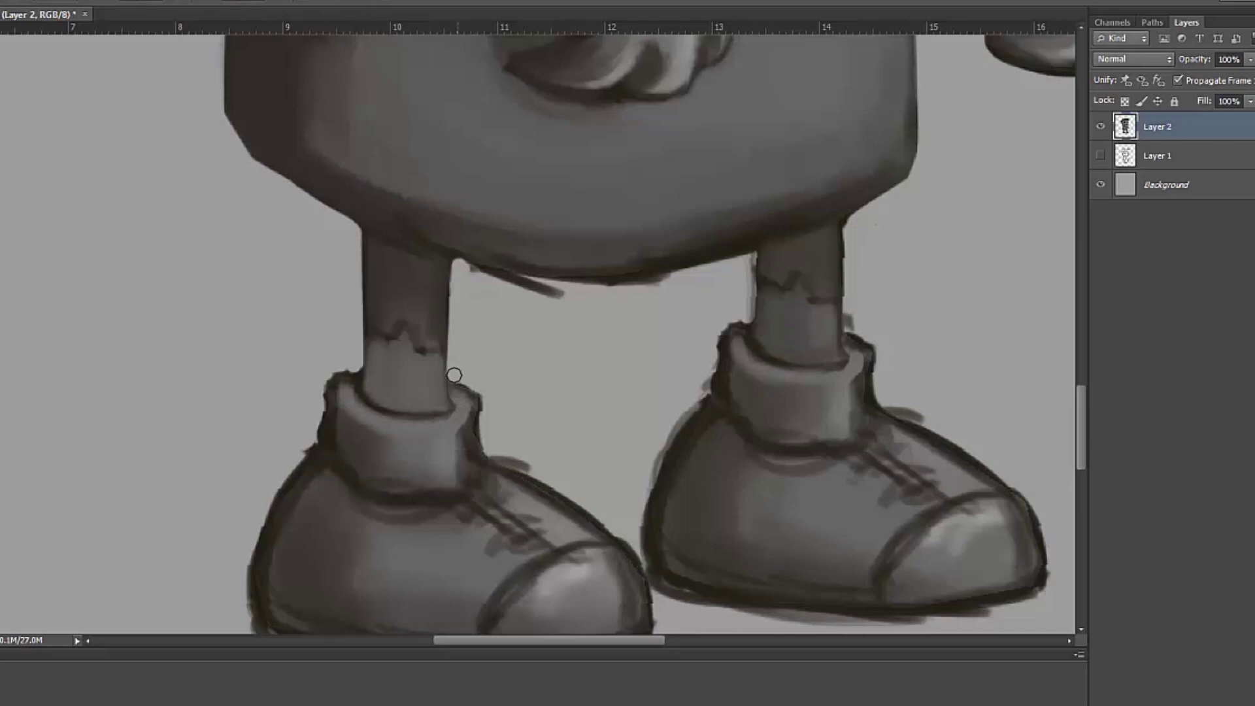
mouse_move(745, 314)
mouse_down()
mouse_move(850, 223)
mouse_move(876, 353)
mouse_up()
- Rotate the view to cover dark bumps on the right leg, then darken the upper leg shading
key(r)
mouse_move(458, 372)
mouse_down()
mouse_move(547, 332)
mouse_move(553, 530)
mouse_up()
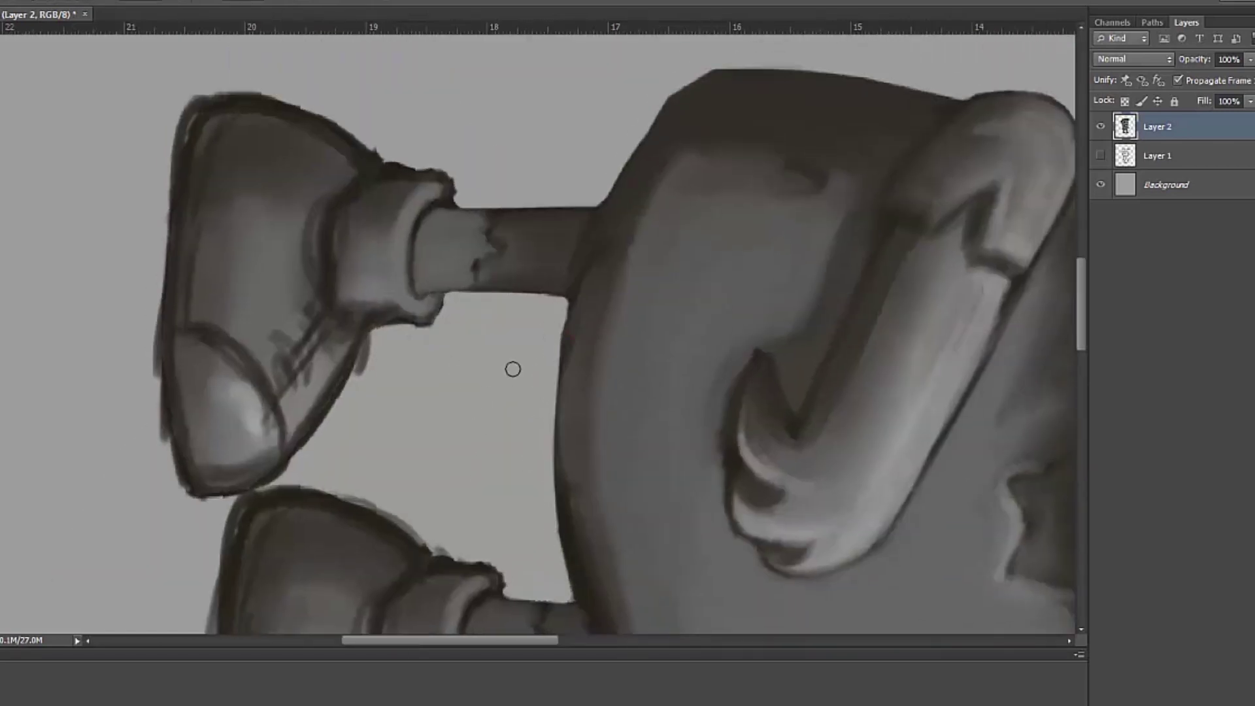
drag(549, 483, 566, 583)
key(Escape)
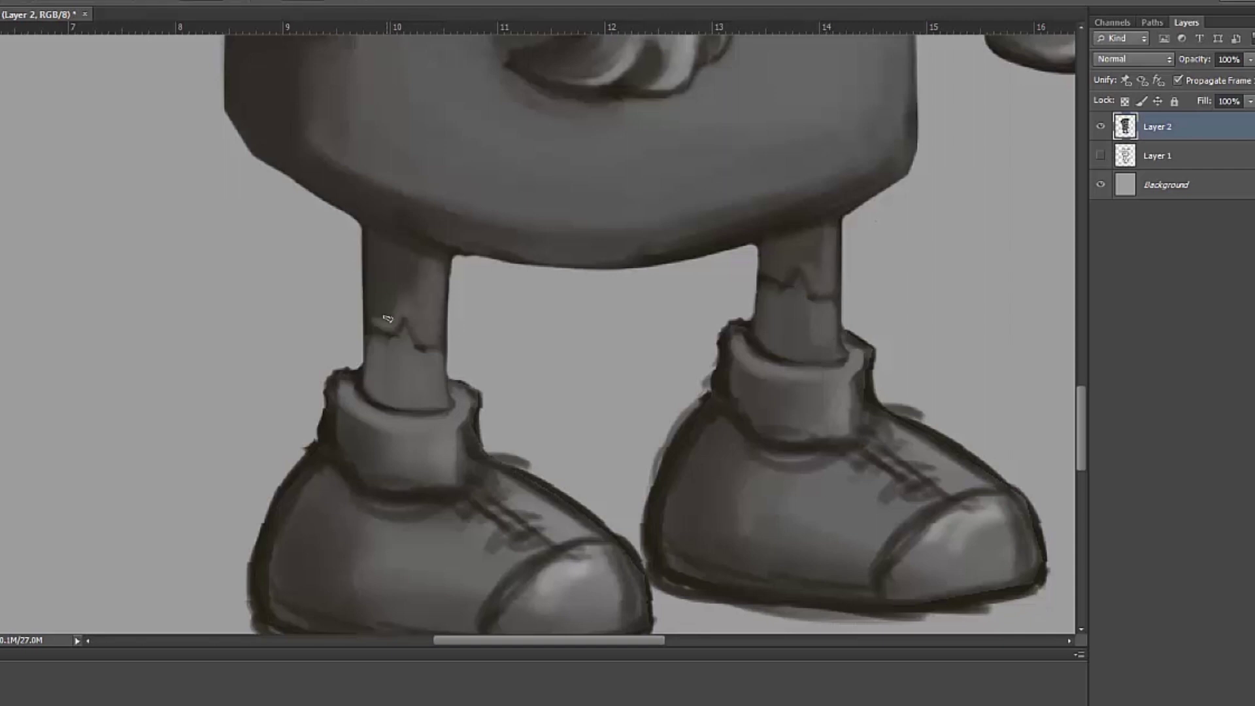
drag(387, 318, 422, 268)
drag(821, 246, 800, 295)
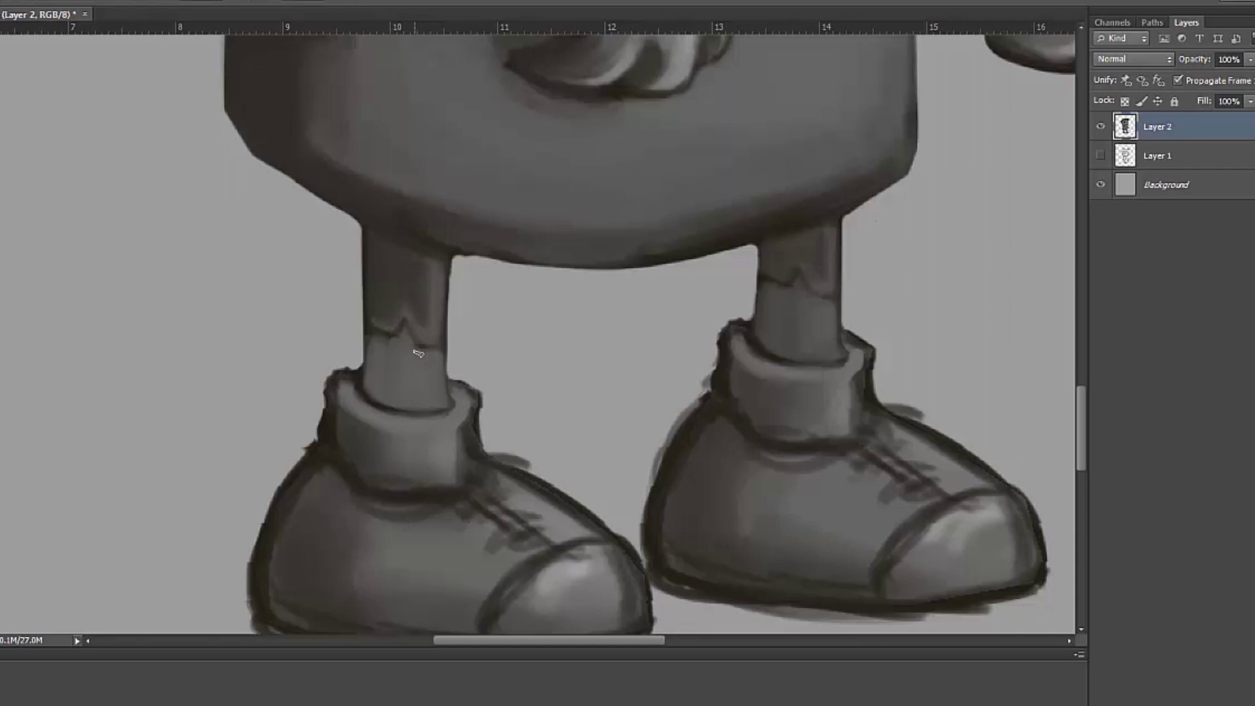
- Lighten the toe caps of the left and right shoes
key(ctrl+minus)
key(ctrl+minus)
key(ctrl+plus)
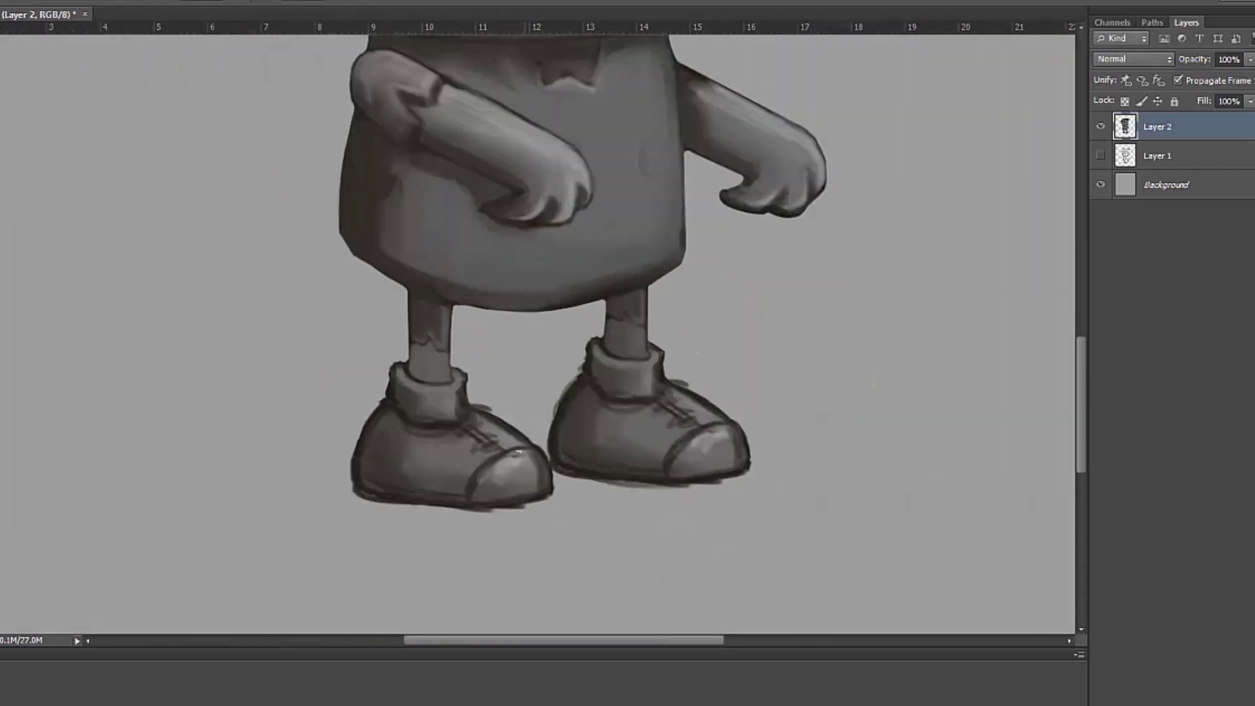
drag(519, 451, 503, 473)
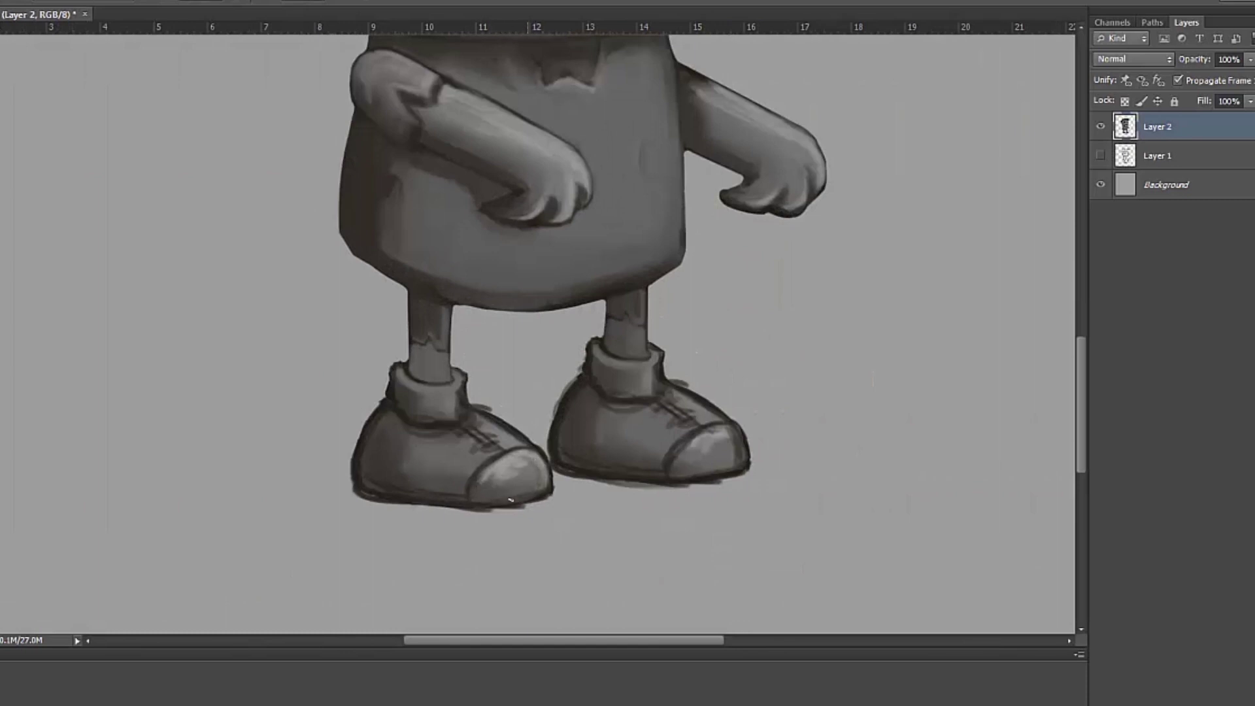
drag(701, 444, 729, 461)
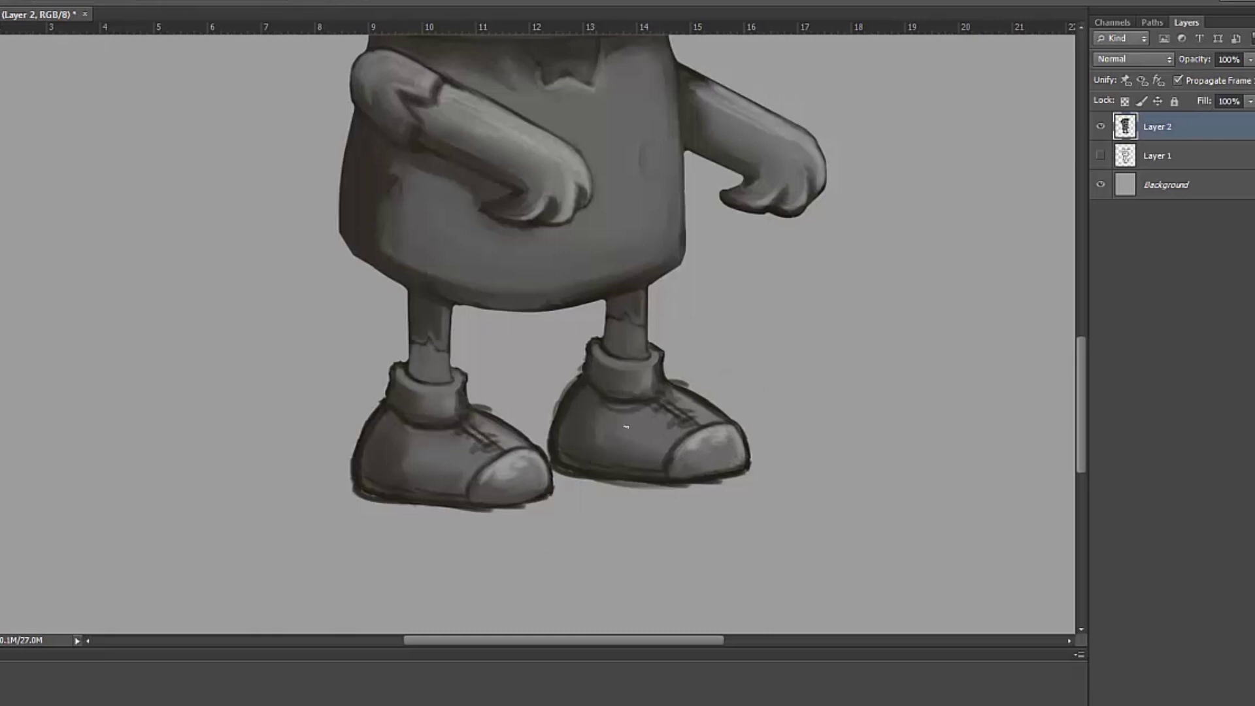
right_click(404, 435)
key(Return)
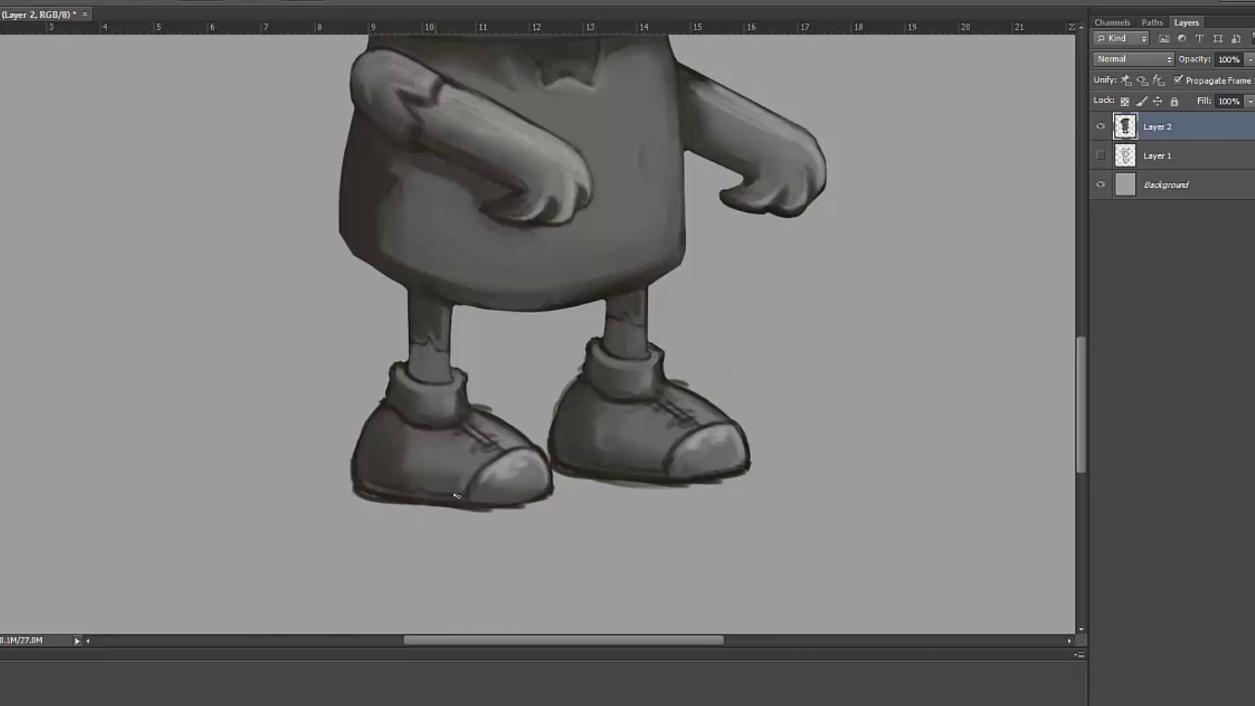
right_click(541, 425)
key(Return)
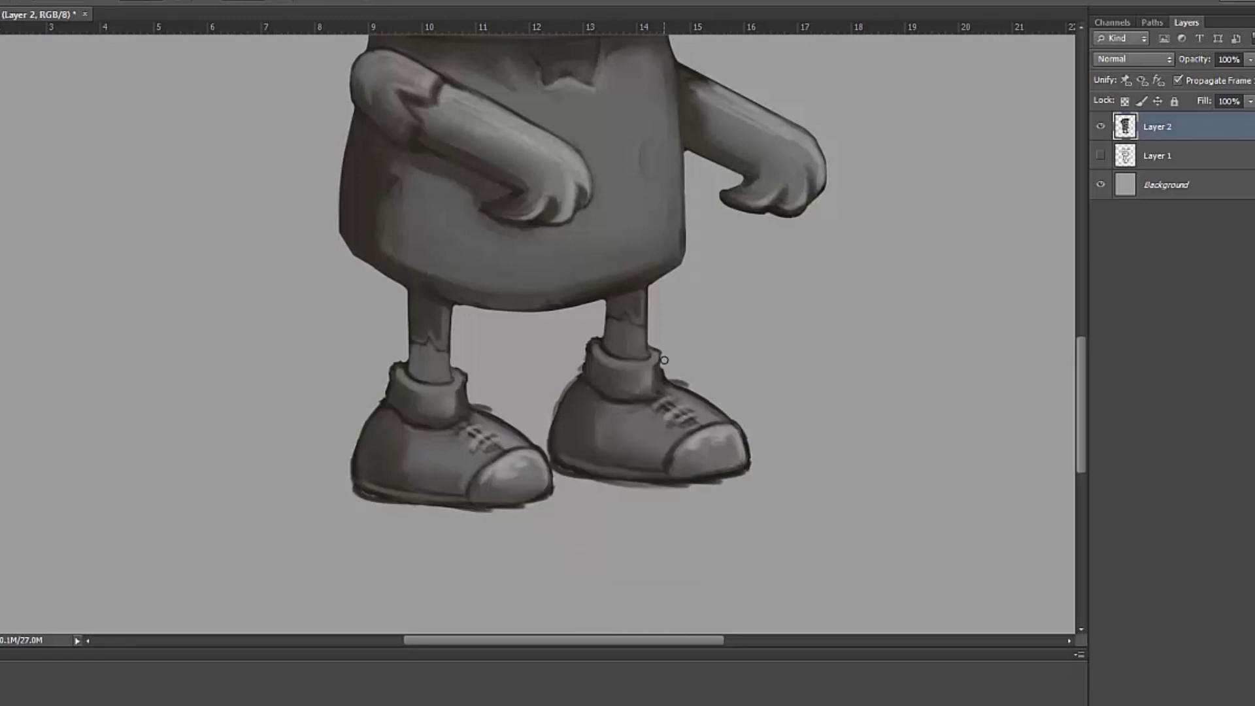
- Smooth and brighten the edges of both shoes, including the lower edge
key(v)
drag(546, 435, 581, 354)
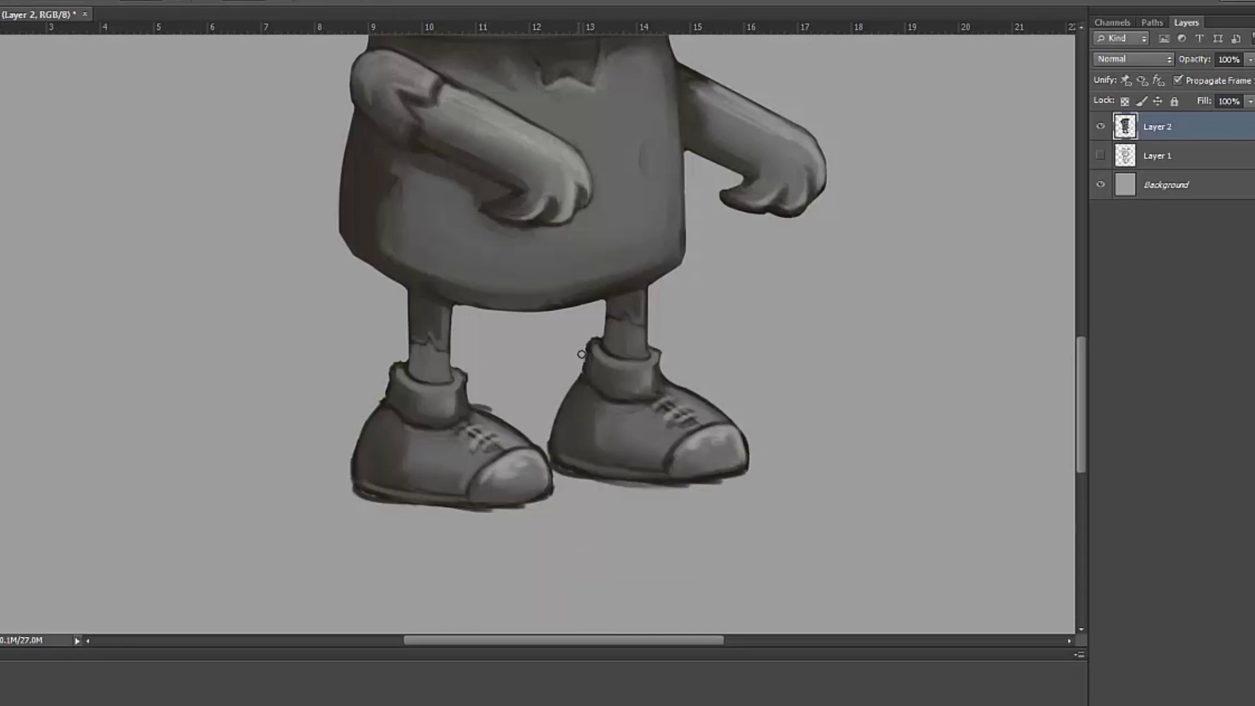
drag(458, 361, 534, 445)
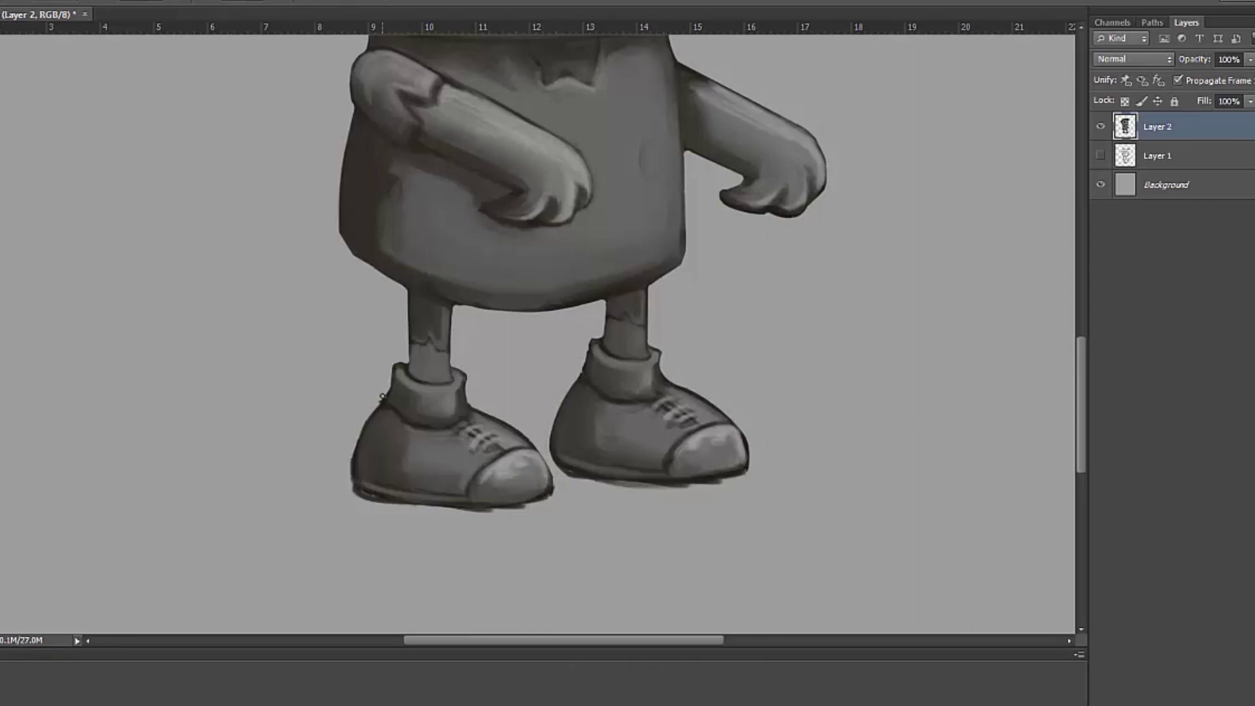
drag(383, 397, 359, 502)
right_click(370, 307)
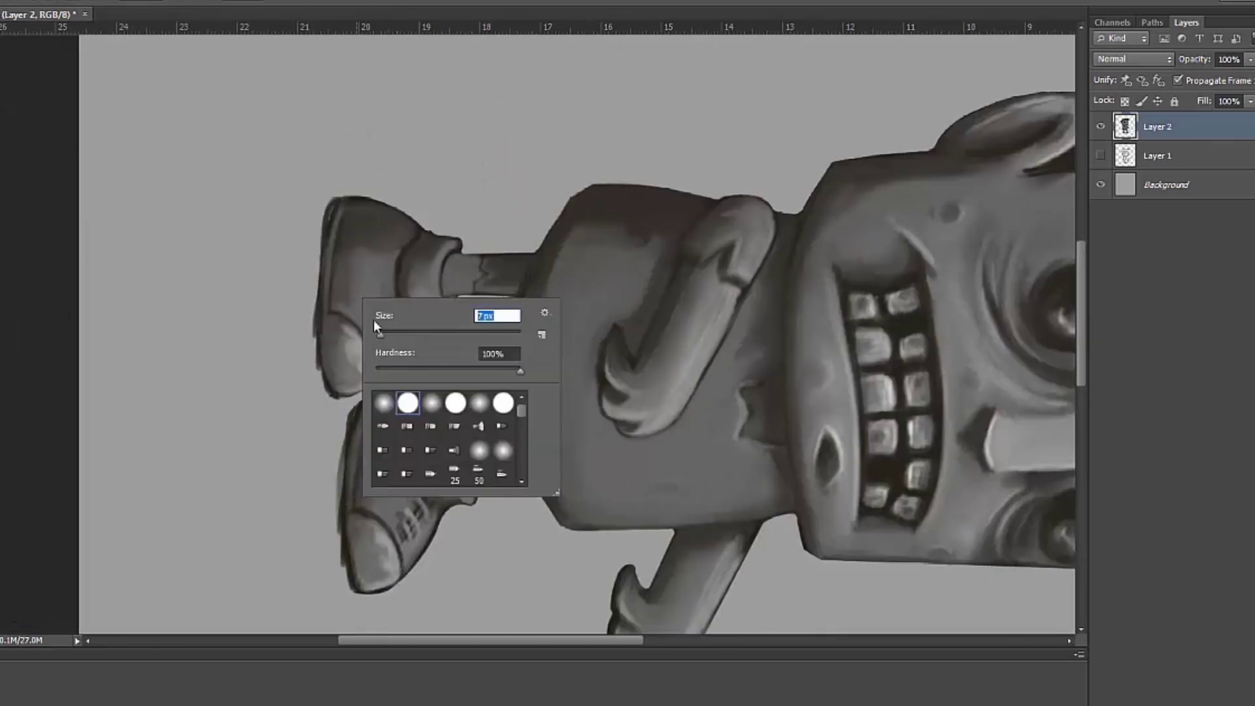
key(Escape)
mouse_move(354, 402)
mouse_down()
mouse_move(339, 443)
mouse_move(351, 597)
mouse_up()
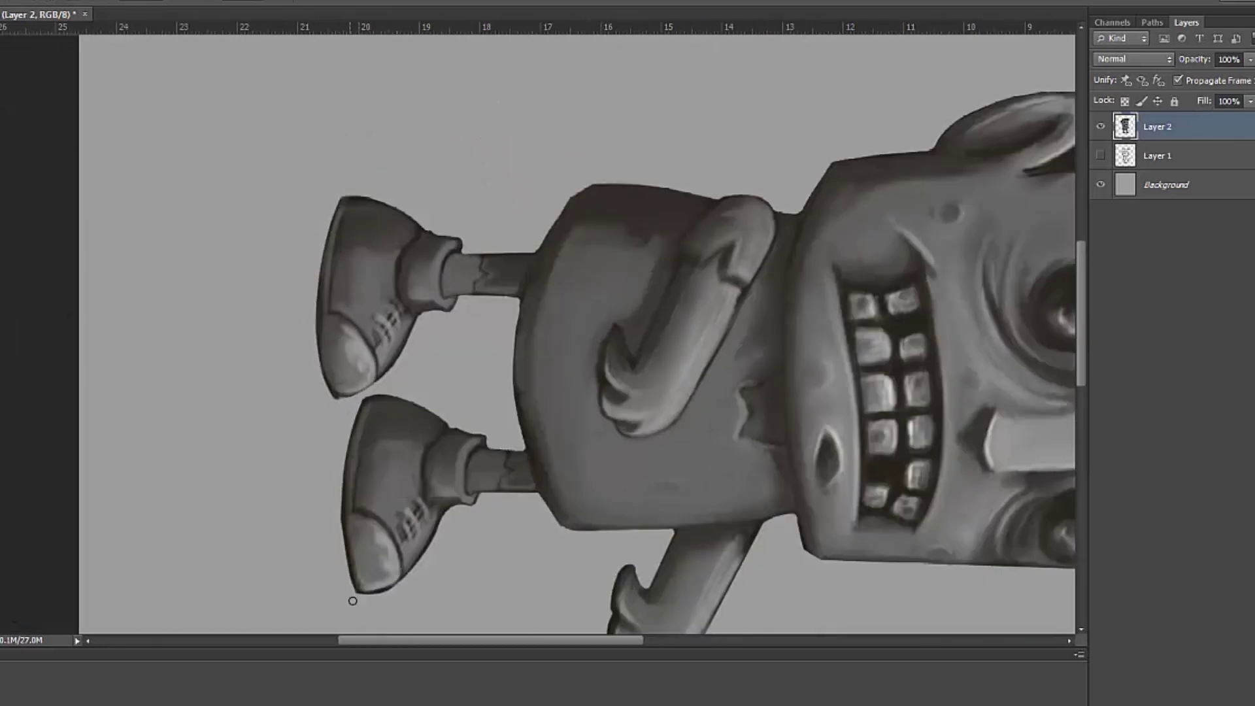
- Fit the image on screen and add a new layer set to Screen blending
key(ctrl+0)
key(ctrl+shift+alt+n)
click(1135, 59)
click(1112, 225)
right_click(536, 459)
- Brighten both socks on the Screen layer and pick a small textured brush tip
key(Escape)
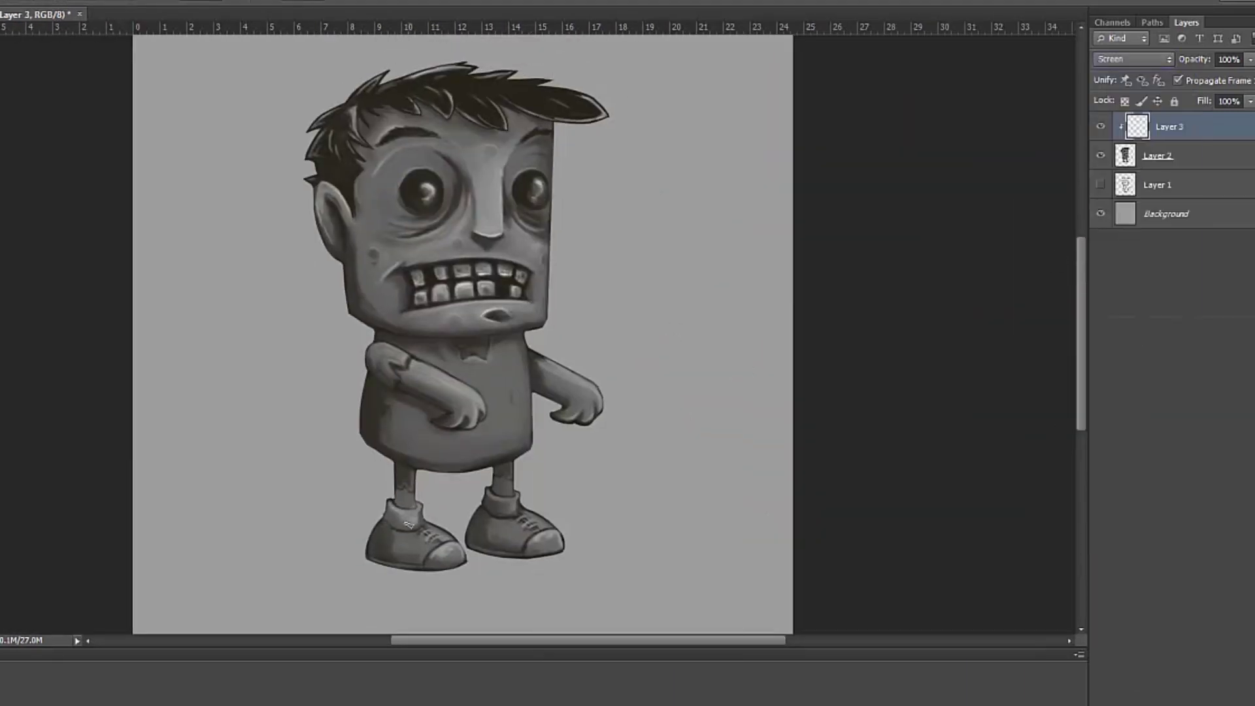
scroll(523, 589, up, 1)
drag(342, 440, 383, 441)
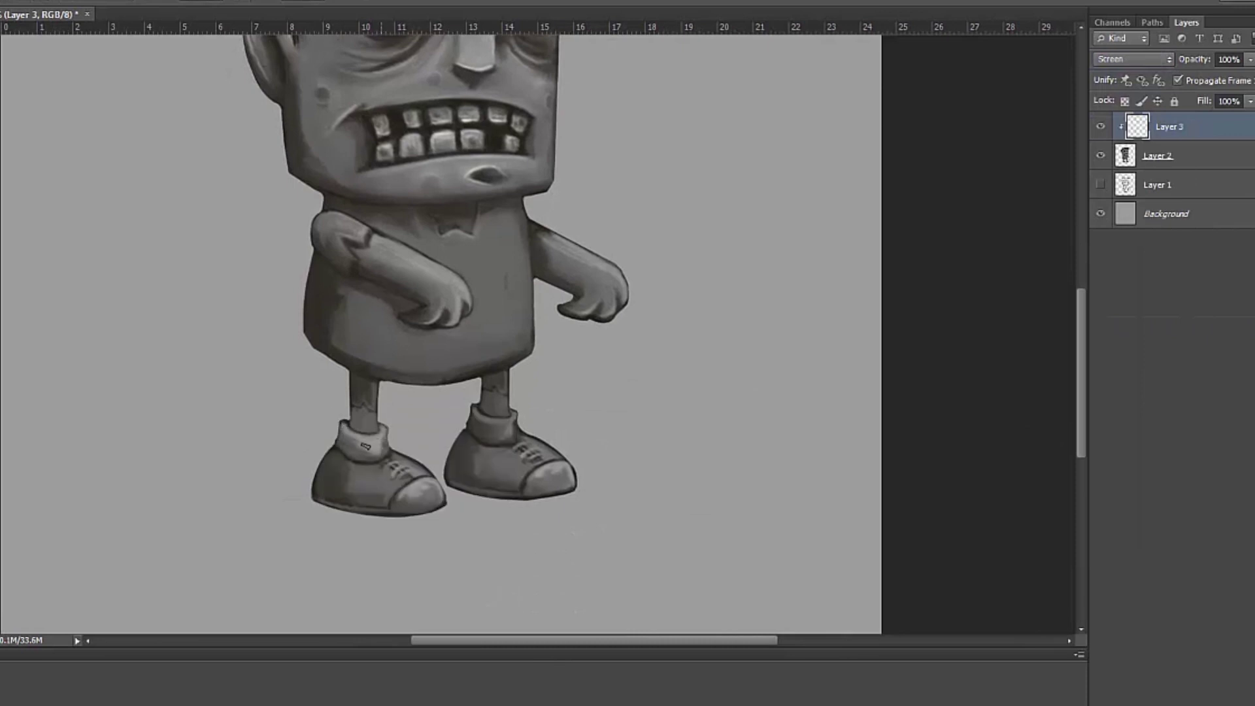
drag(474, 419, 514, 429)
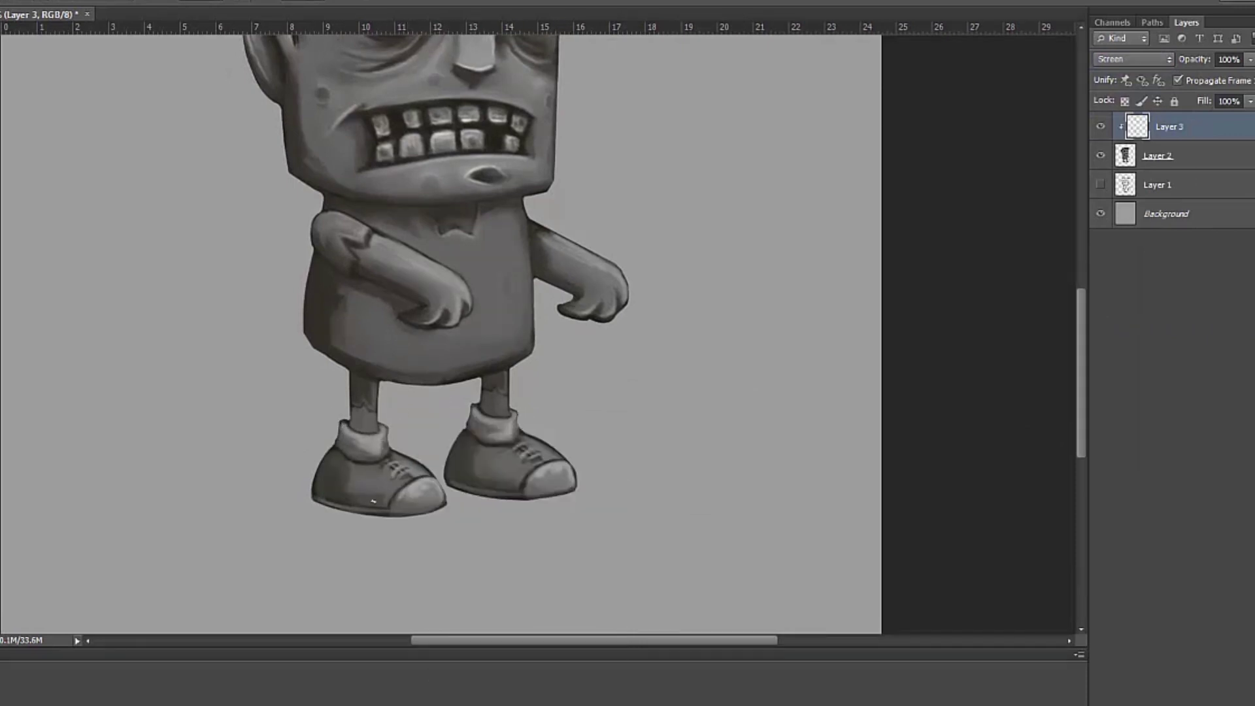
right_click(369, 393)
double_click(458, 562)
right_click(516, 275)
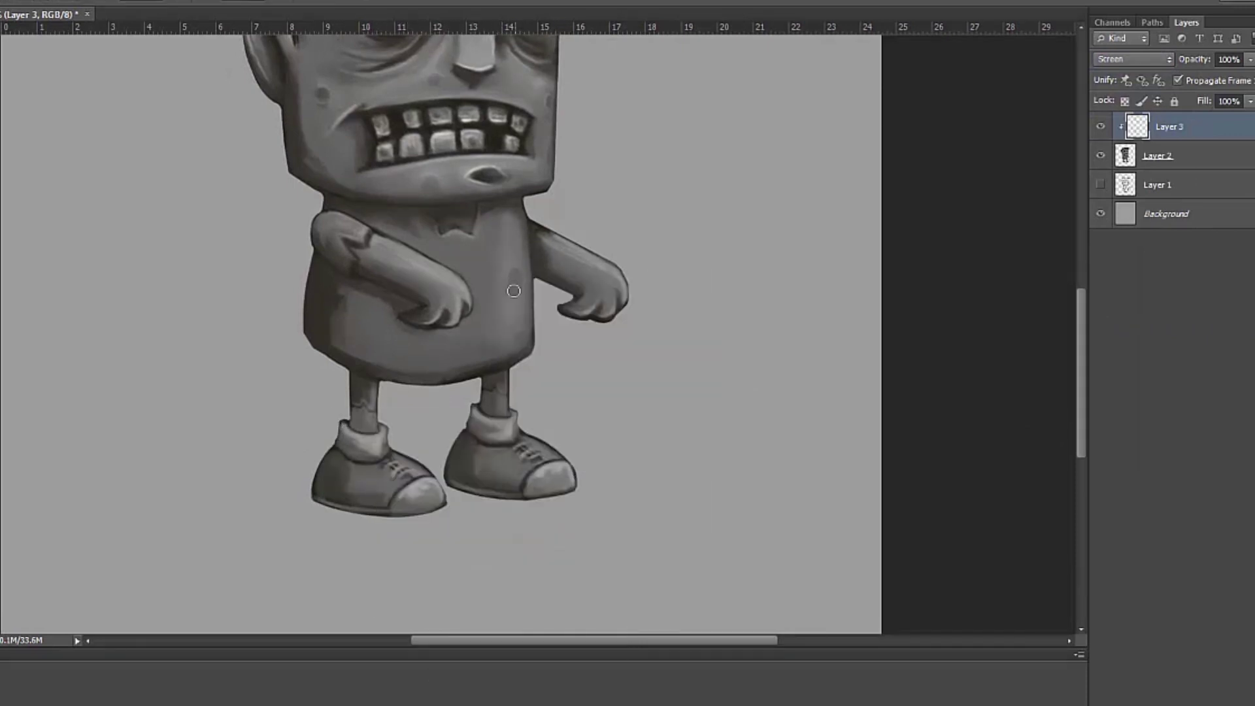
right_click(409, 347)
key(Escape)
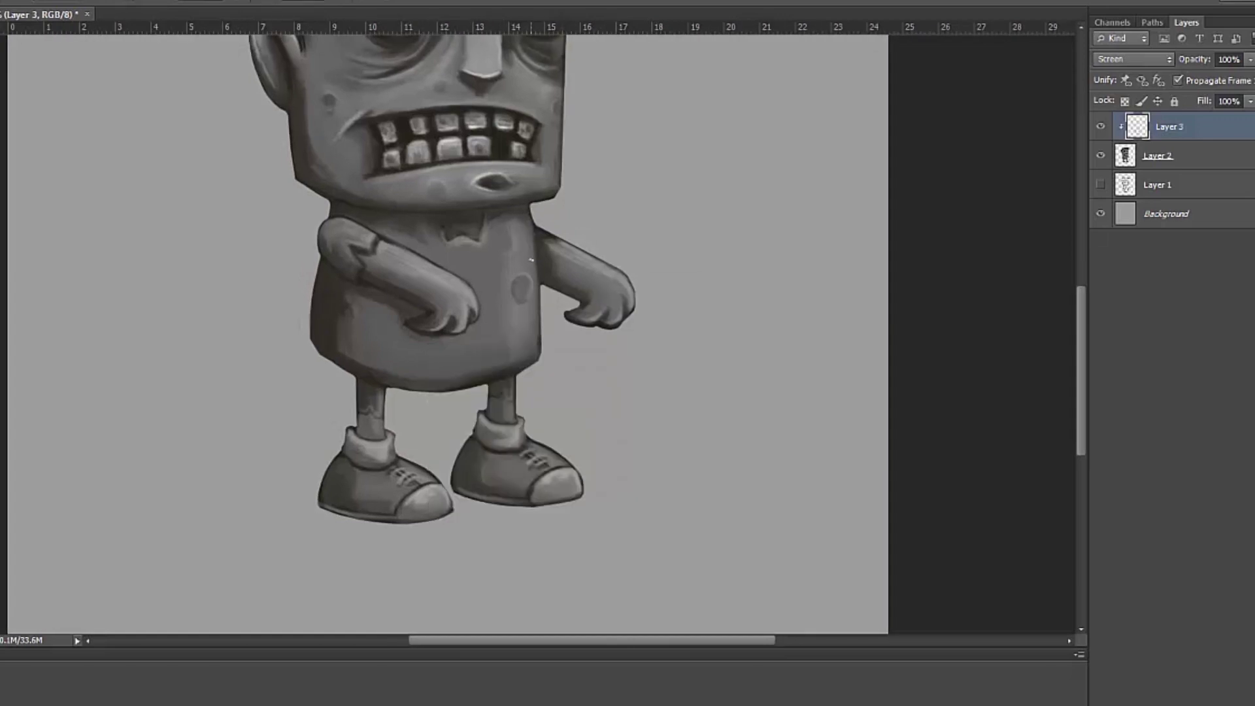
- Add clipped Layer 4 in Linear Dodge mode and brighten the face and torso
right_click(528, 268)
key(Escape)
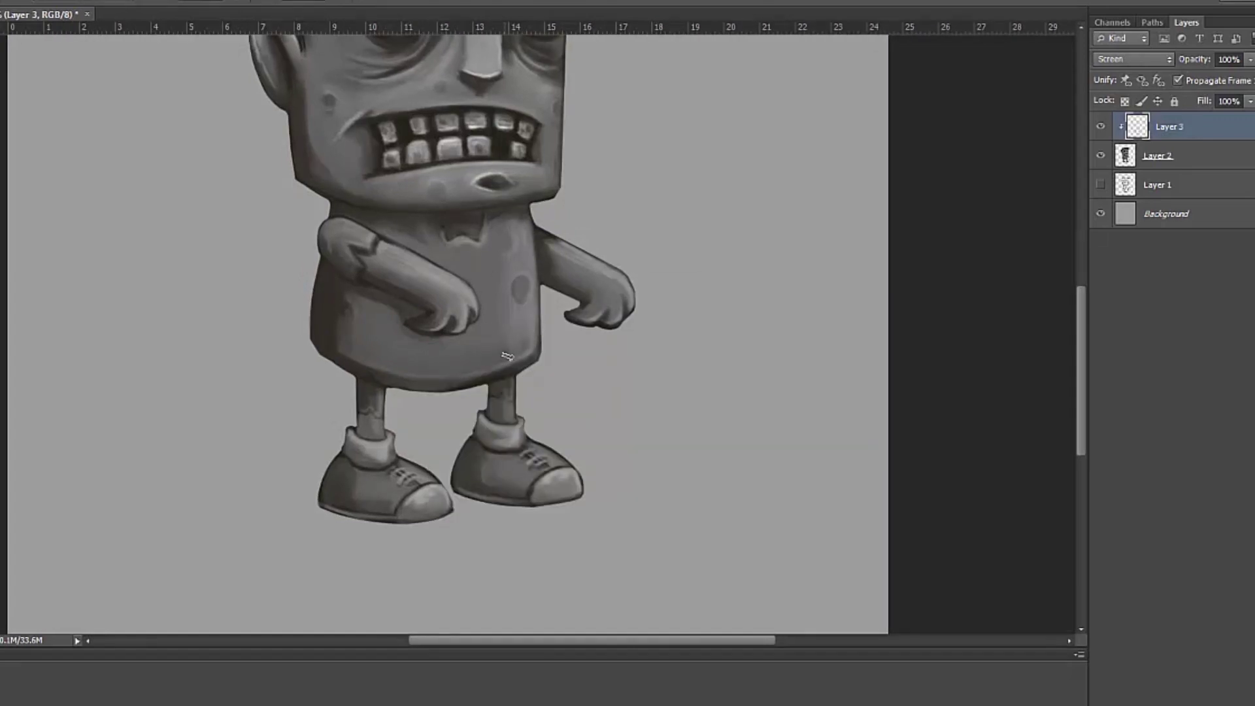
key(ctrl+minus)
scroll(448, 327, up, 3)
right_click(495, 386)
key(ctrl+shift+alt+n)
right_click(639, 320)
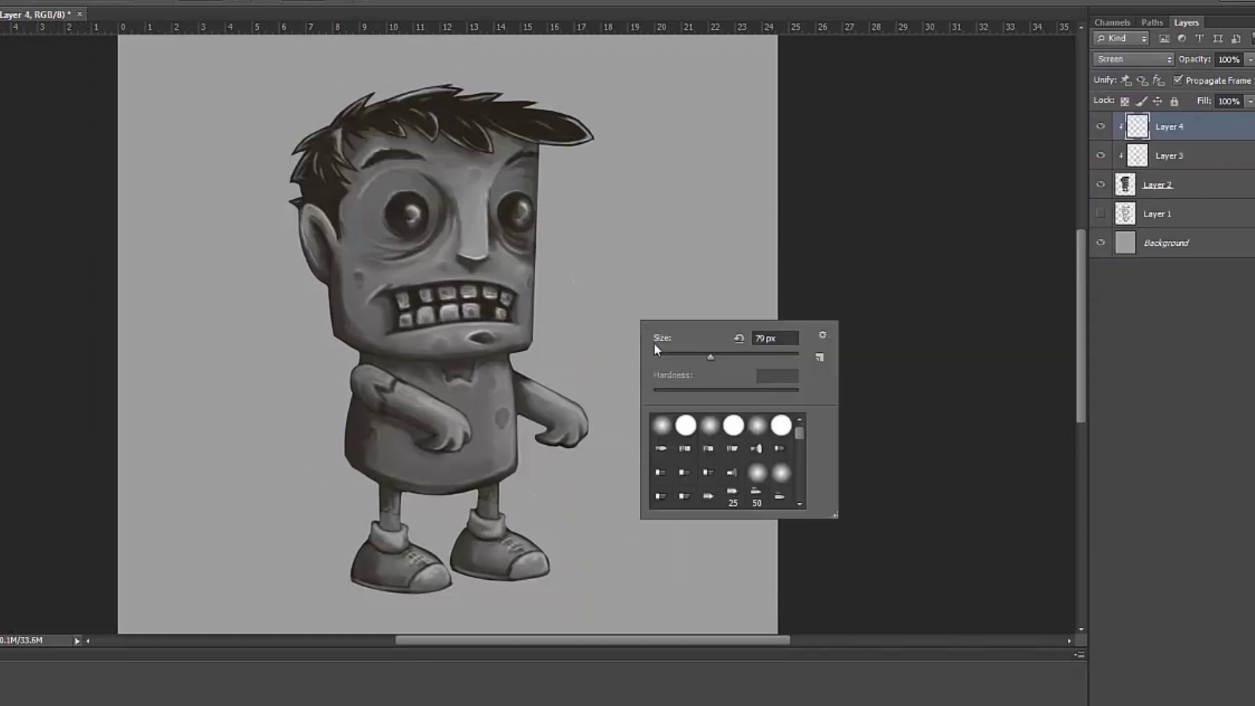
key(Escape)
key(alt+shift+w)
drag(517, 216, 402, 214)
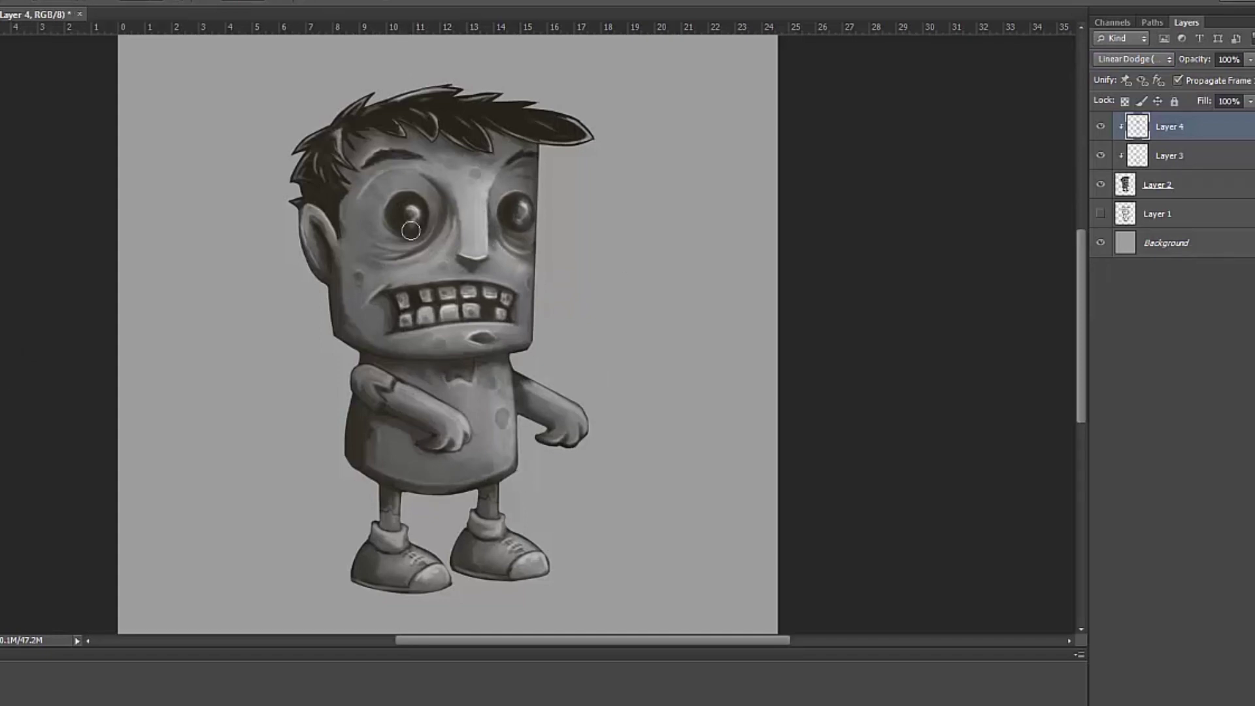
- Add clipped Layer 5 set to Overlay blending and shrink the brush tip
key(ctrl+shift+alt+n)
right_click(1151, 306)
click(1197, 317)
key(alt+shift+m)
key(alt+shift+o)
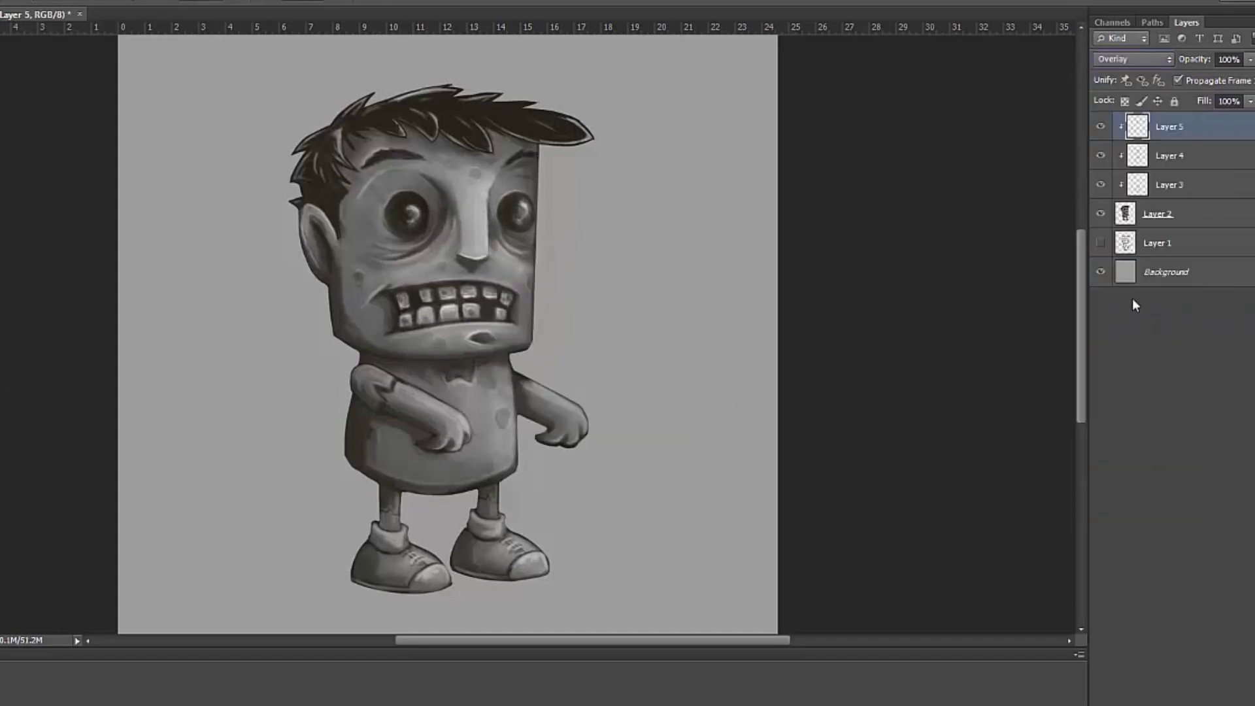
key(bracketleft)
key(bracketleft)
key(bracketleft)
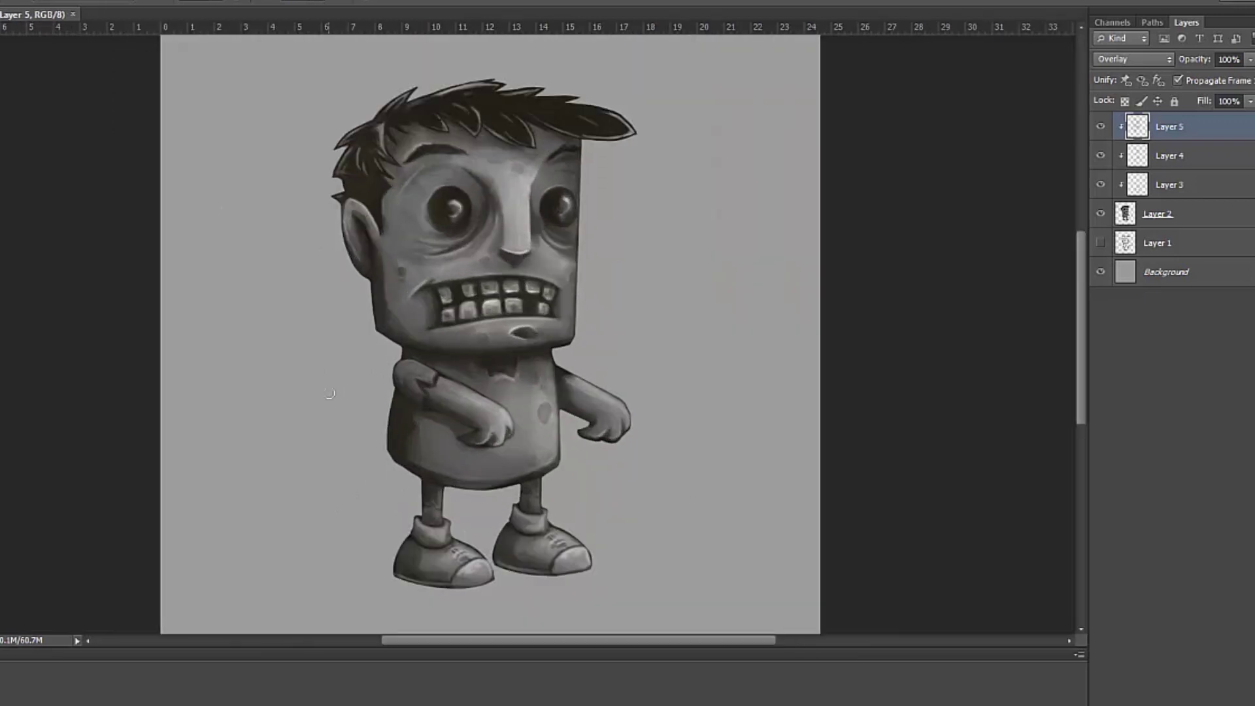
right_click(1189, 135)
- Paint a soft ground shadow under the feet, darkest close to the shoes
key(Escape)
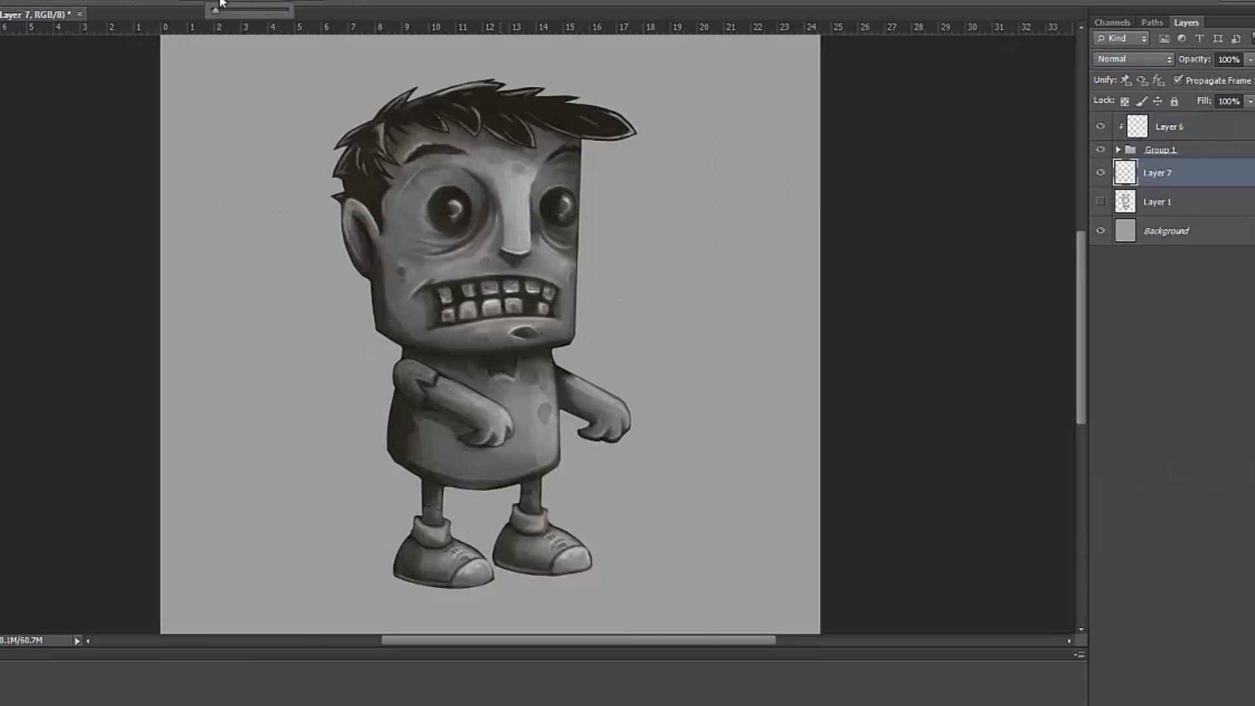
mouse_move(380, 576)
mouse_down()
mouse_move(608, 578)
mouse_move(589, 582)
mouse_up()
mouse_move(345, 466)
mouse_down()
mouse_move(274, 504)
mouse_move(392, 504)
mouse_move(316, 496)
mouse_move(484, 477)
mouse_up()
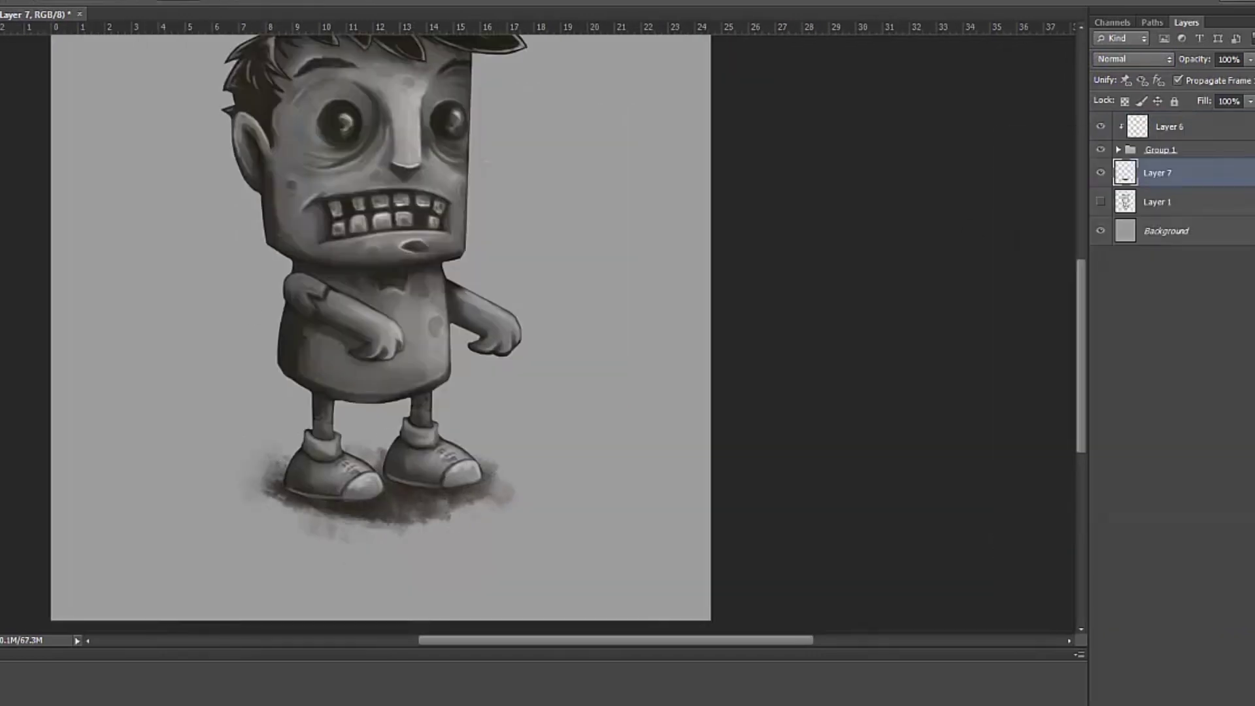
mouse_move(393, 513)
mouse_down()
mouse_move(484, 497)
mouse_move(275, 497)
mouse_up()
drag(353, 520, 281, 490)
- Switch to a larger soft brush, fit the canvas, and start transforming the shadow
right_click(436, 465)
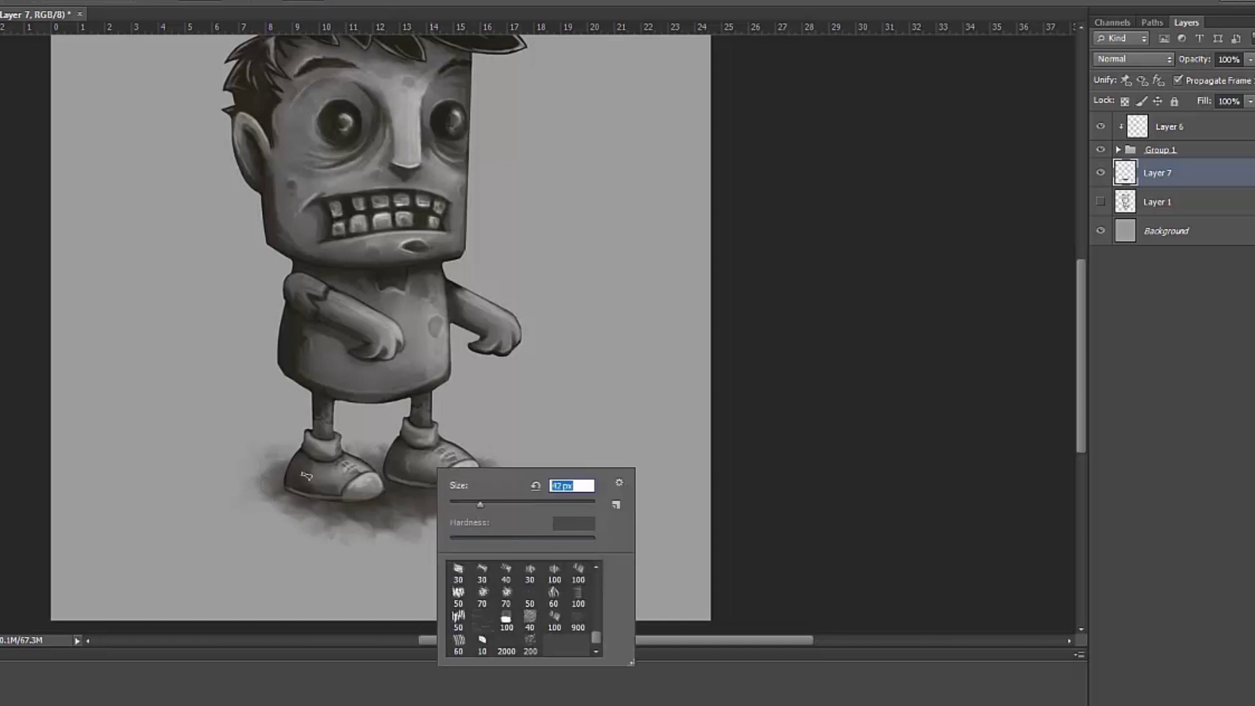
key(Escape)
right_click(365, 422)
key(Return)
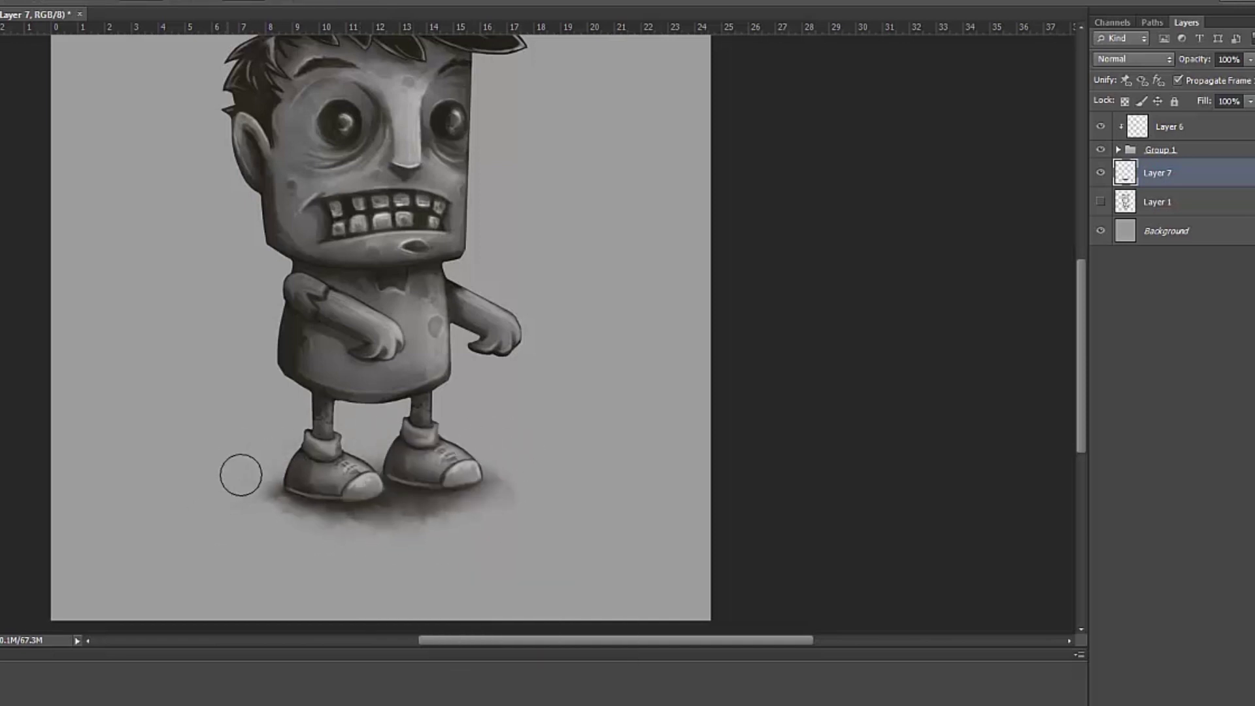
key(ctrl+minus)
key(ctrl+t)
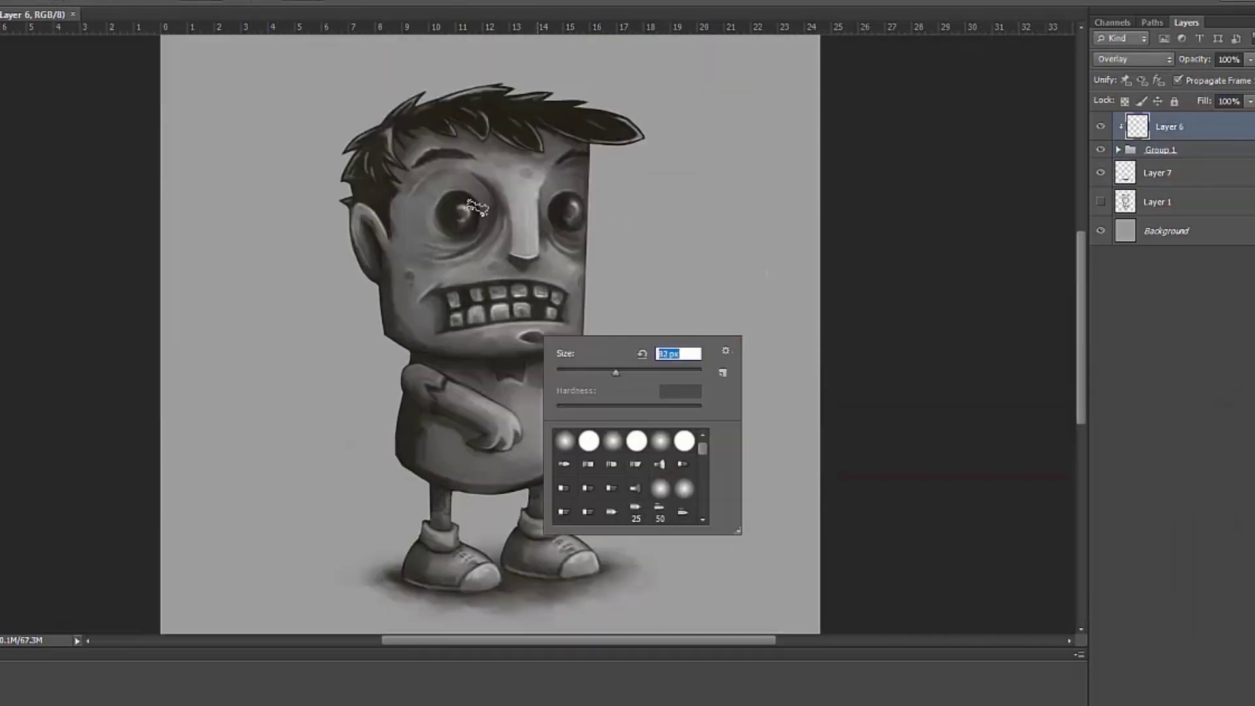
- Paint the face, ear, arms and legs green on the Overlay layer
key(Return)
mouse_move(478, 208)
mouse_down()
mouse_move(432, 262)
mouse_move(569, 314)
mouse_move(503, 330)
mouse_move(524, 348)
mouse_move(556, 183)
mouse_up()
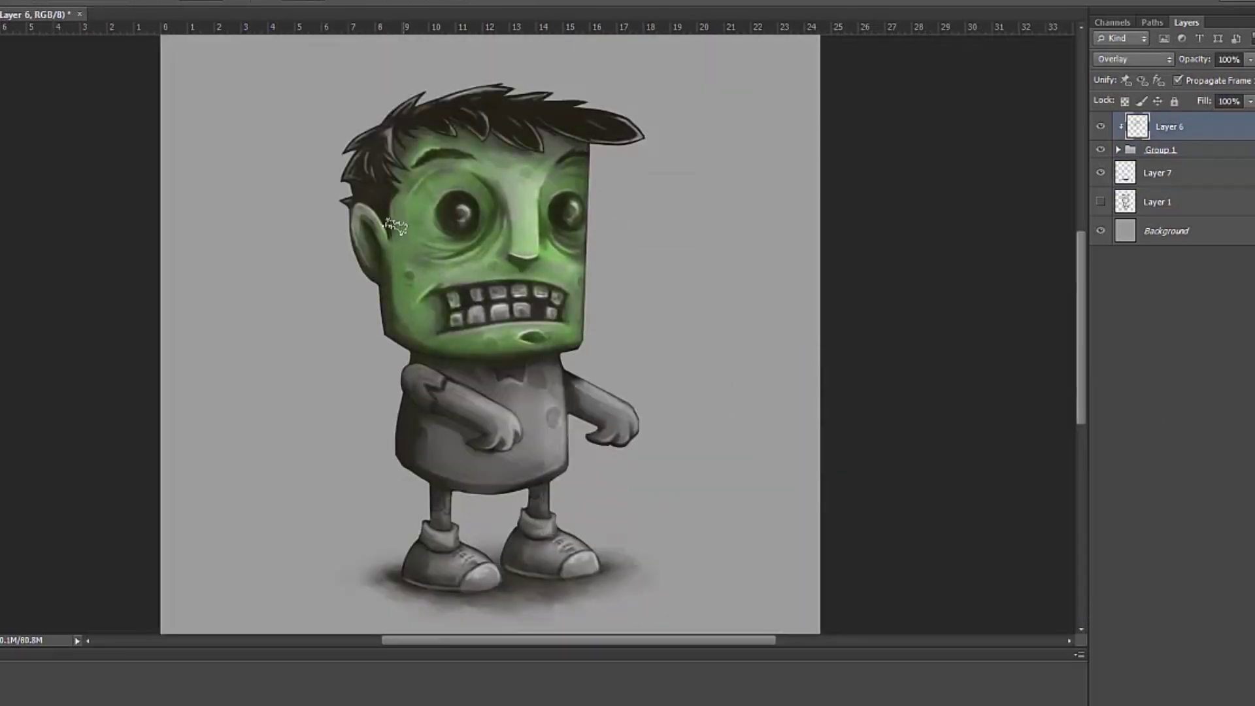
right_click(464, 498)
key(Return)
drag(536, 500, 442, 523)
drag(589, 393, 622, 429)
drag(439, 407, 491, 429)
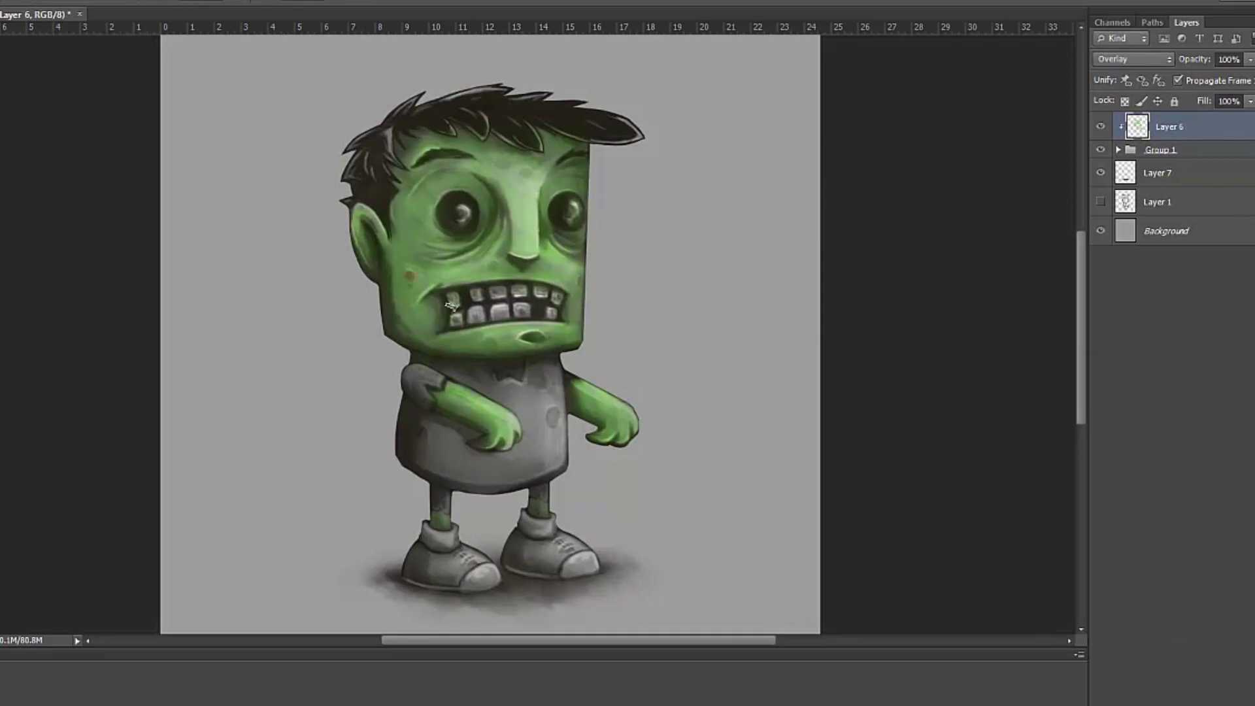
- Darken the lower edge of the hair and paint the teeth yellow
key(Return)
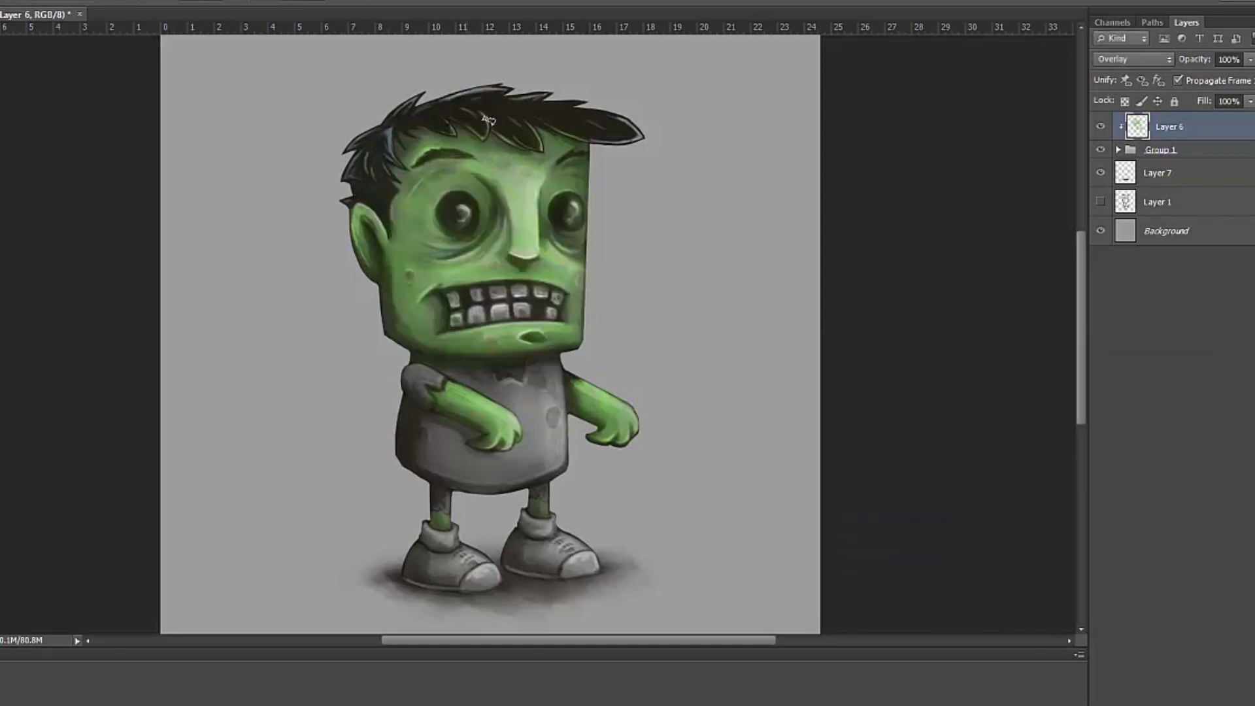
drag(615, 126, 535, 111)
right_click(531, 362)
mouse_move(458, 313)
mouse_down()
mouse_move(484, 297)
mouse_move(522, 312)
mouse_move(553, 300)
mouse_move(478, 312)
mouse_up()
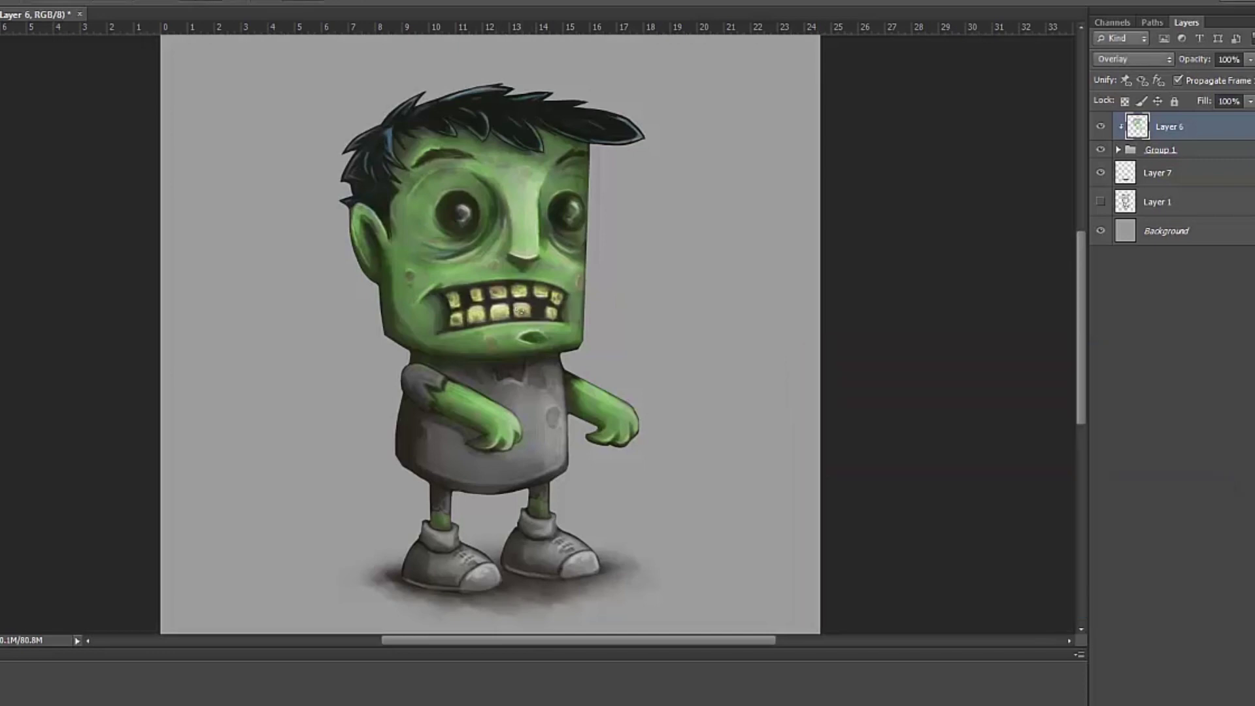
- Paint the shoes brown with light yellow toes and both socks pale yellow-green
key(Return)
right_click(461, 529)
mouse_move(412, 555)
mouse_down()
mouse_move(561, 546)
mouse_move(546, 574)
mouse_up()
click(897, 440)
key(Return)
right_click(579, 531)
drag(408, 584, 497, 586)
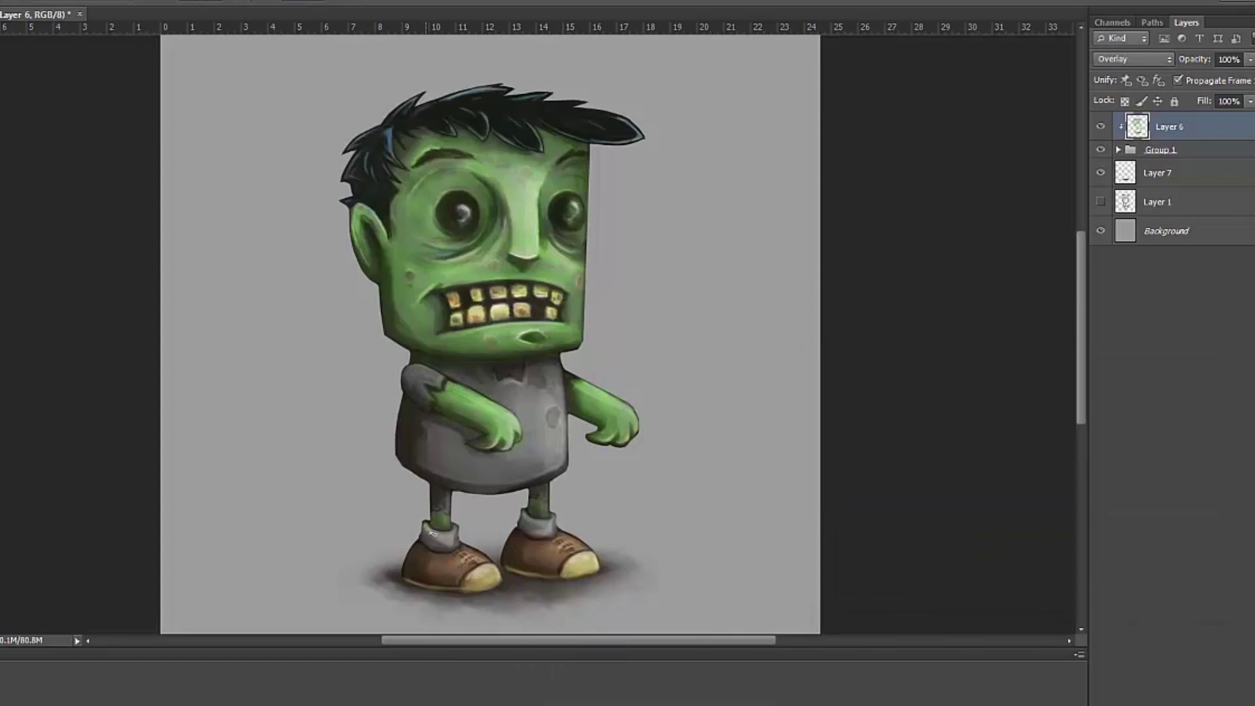
drag(431, 533, 455, 546)
drag(523, 515, 554, 531)
- Paint the whole shirt blue, keeping the colour layer on Overlay blending
key(Return)
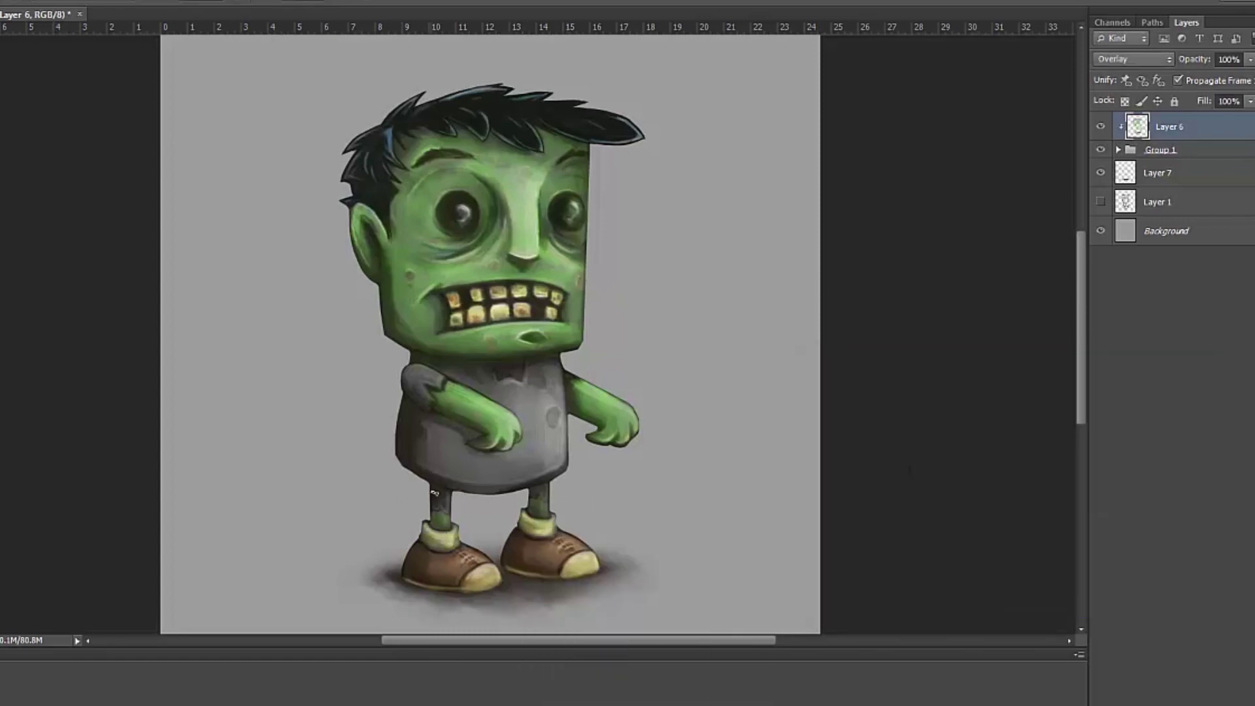
mouse_move(399, 444)
mouse_down()
mouse_move(519, 480)
mouse_move(569, 464)
mouse_up()
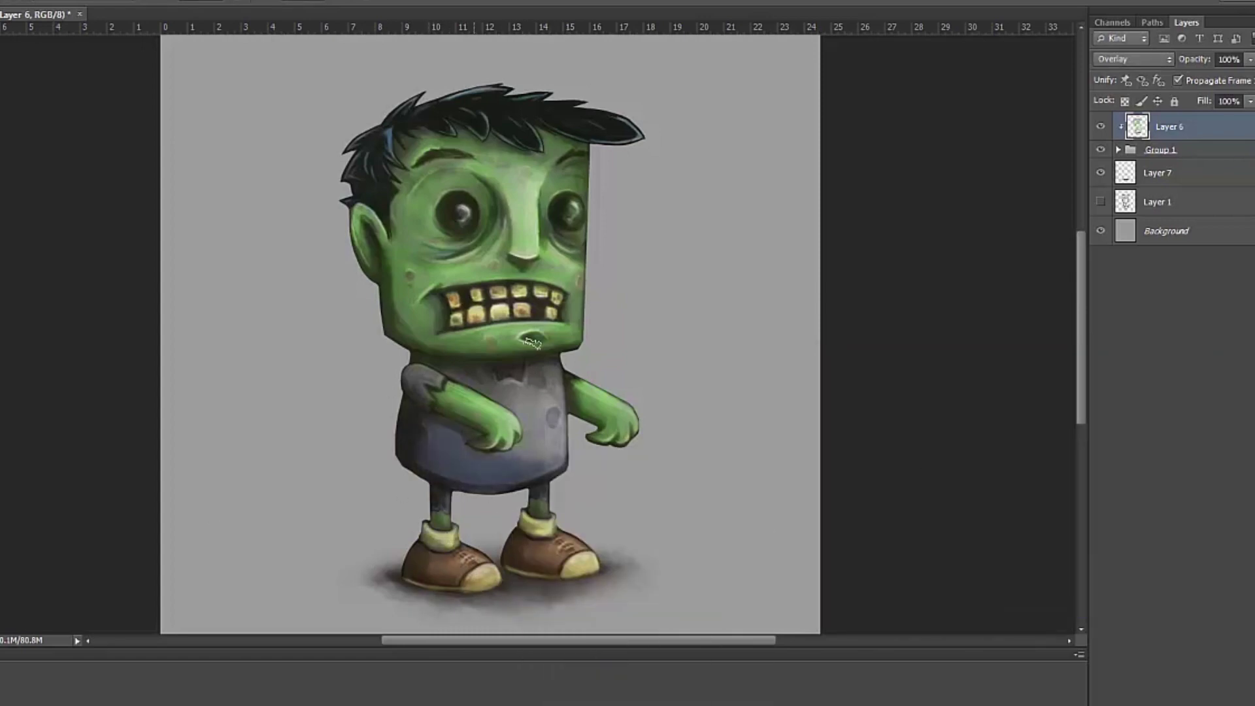
mouse_move(409, 389)
mouse_down()
mouse_move(411, 355)
mouse_move(497, 386)
mouse_move(555, 370)
mouse_move(543, 382)
mouse_up()
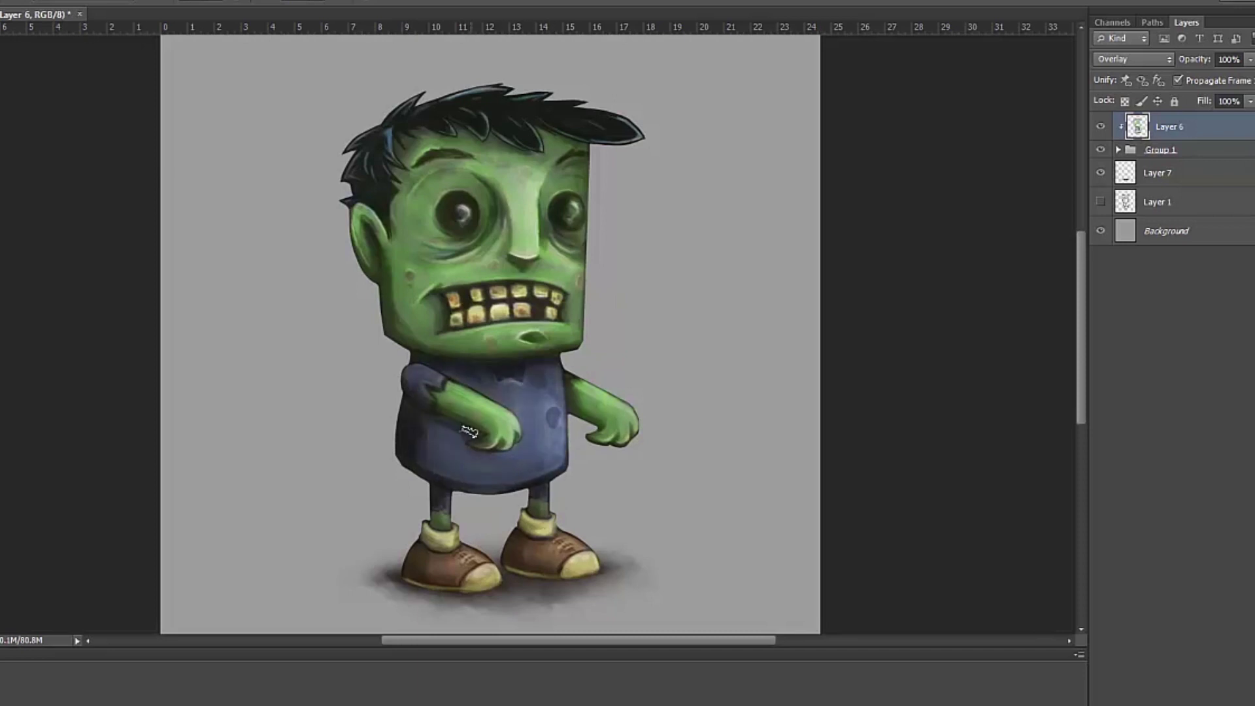
click(1133, 59)
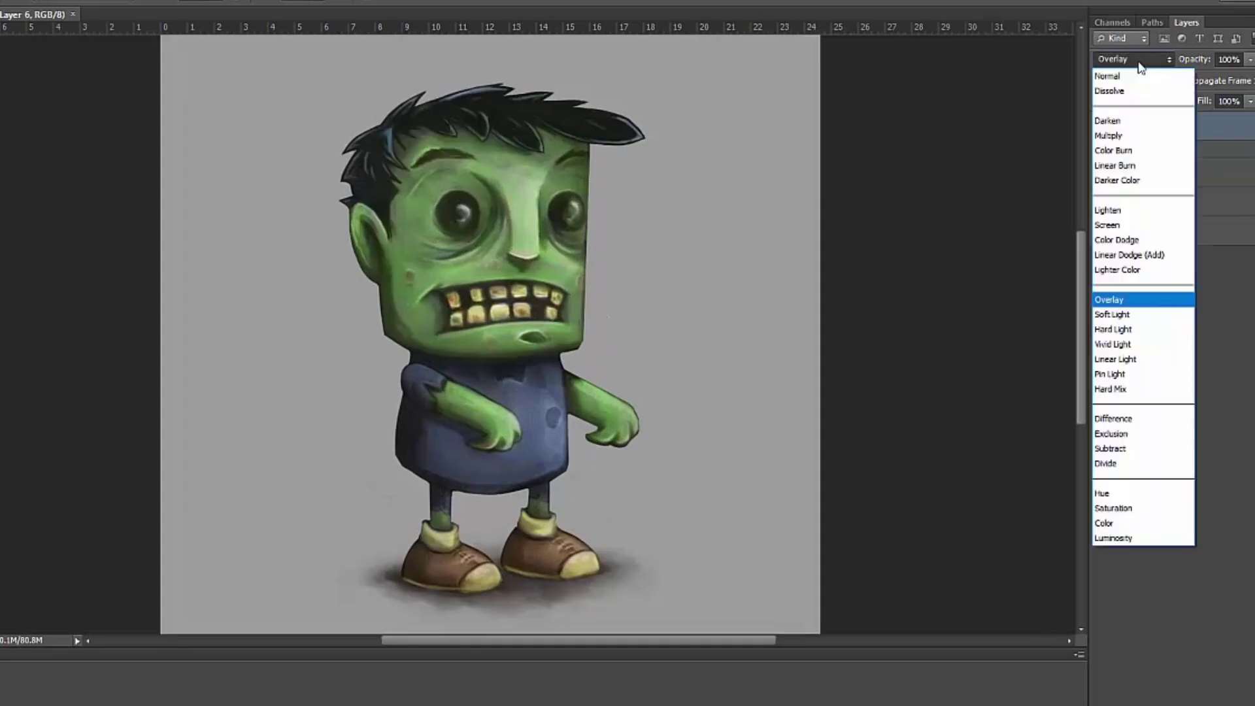
key(Escape)
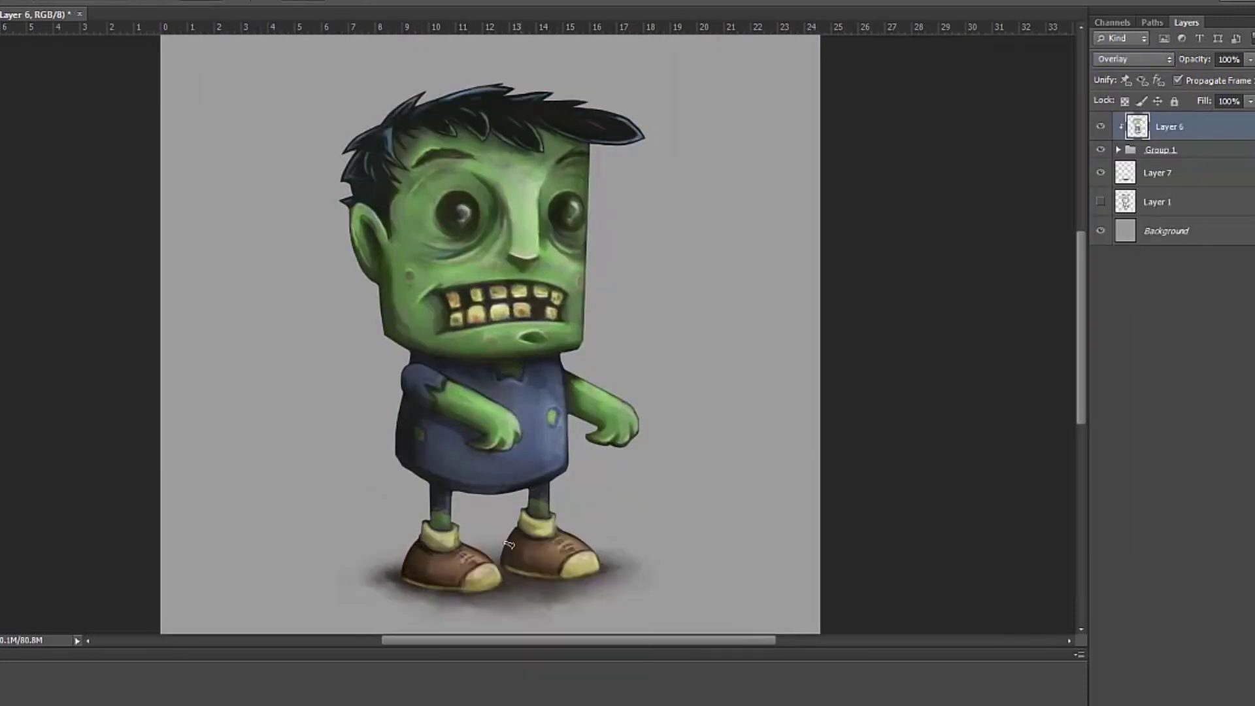
- Add an Overlay Layer 8, brighten lower lip and right forearm, then group the layers
key(ctrl+shift+alt+n)
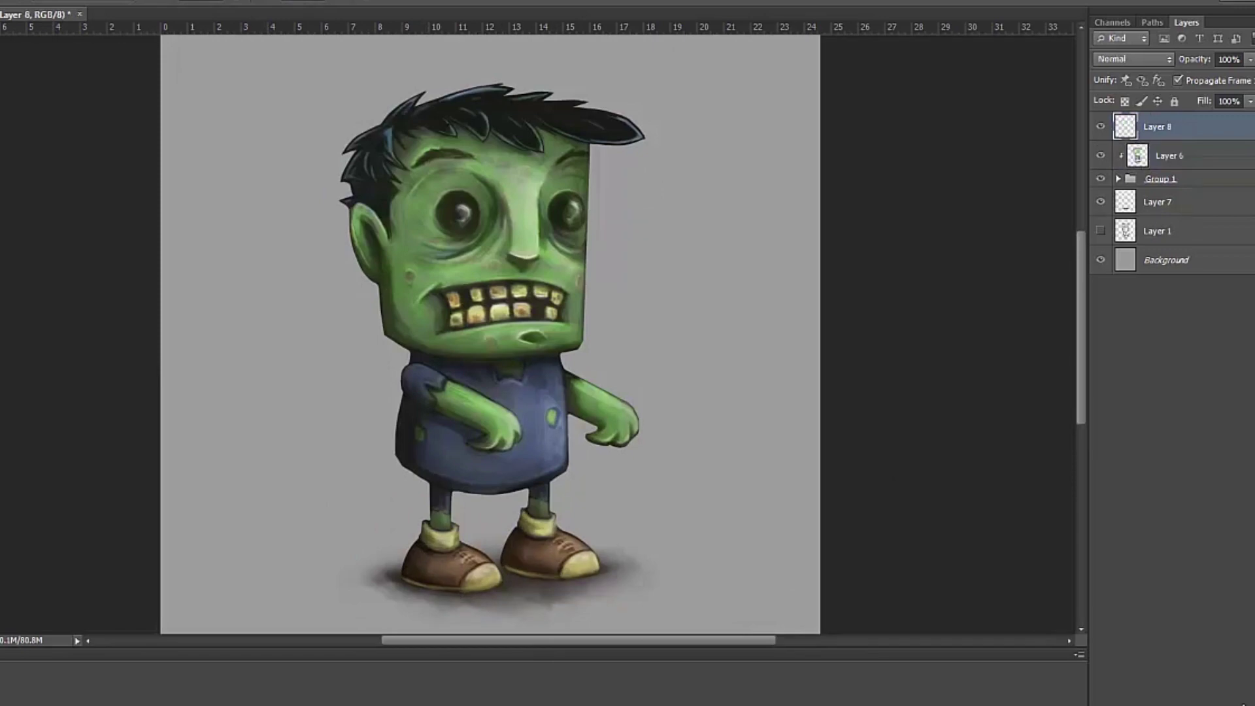
key(Return)
right_click(541, 223)
key(Escape)
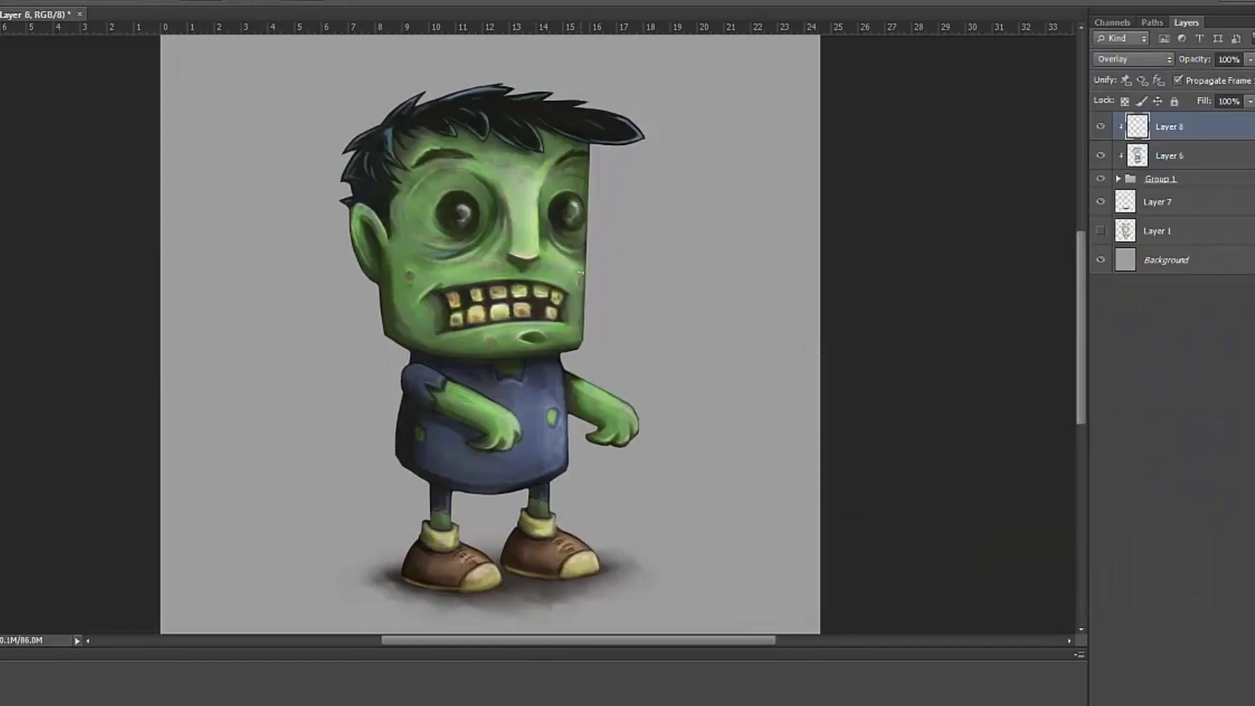
drag(542, 332, 516, 323)
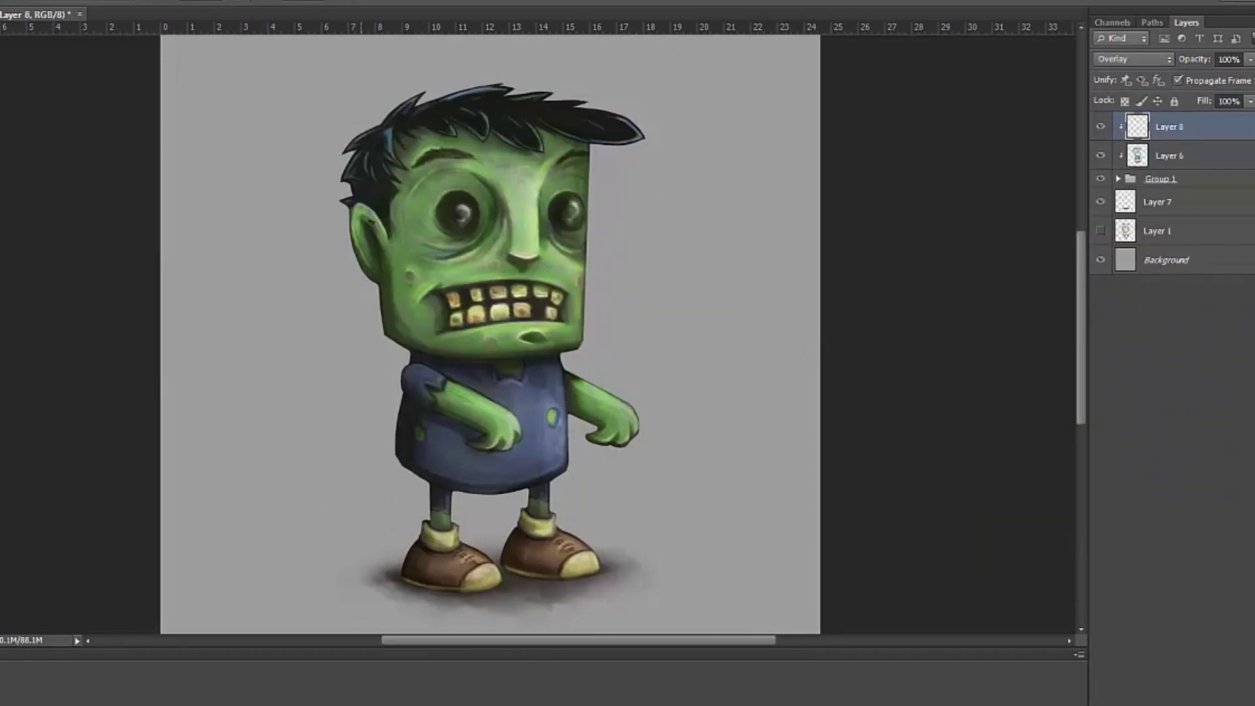
drag(641, 425, 584, 391)
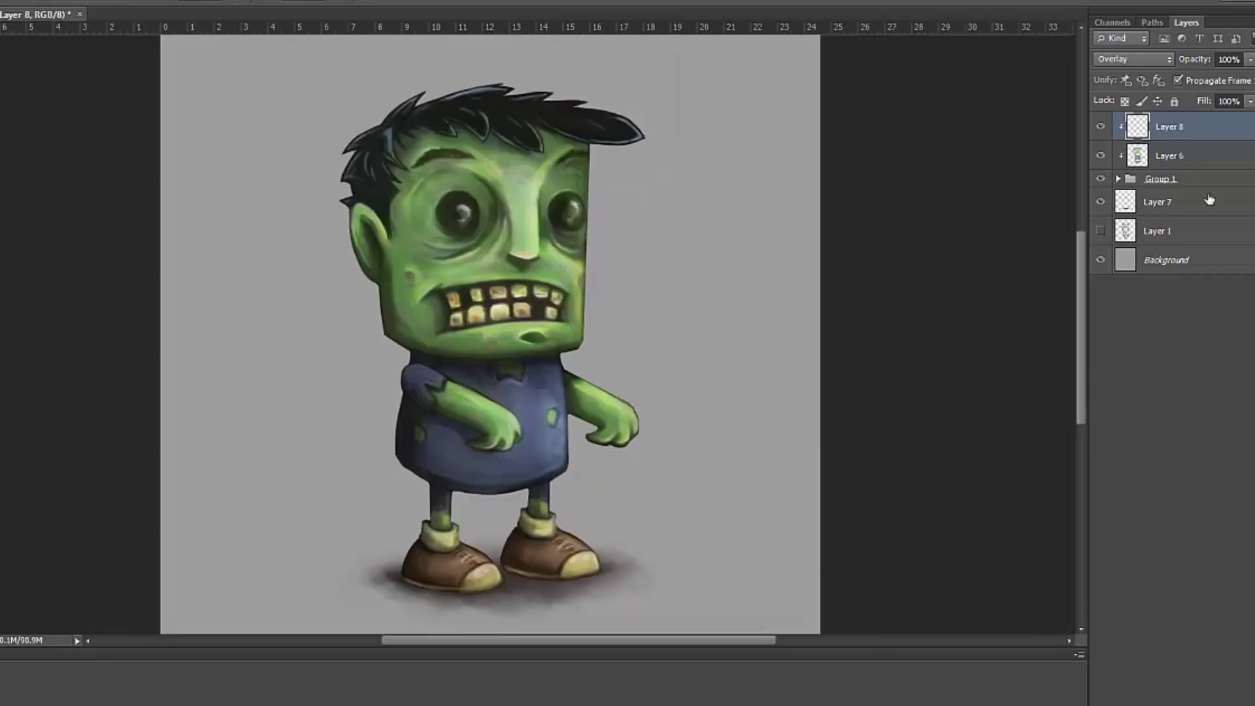
key(ctrl+g)
- Duplicate and merge the character group, then bend its Blue, Red and Green Curves toward purple
key(ctrl+j)
right_click(1132, 368)
click(1177, 379)
key(ctrl+m)
key(alt+4)
click(1025, 272)
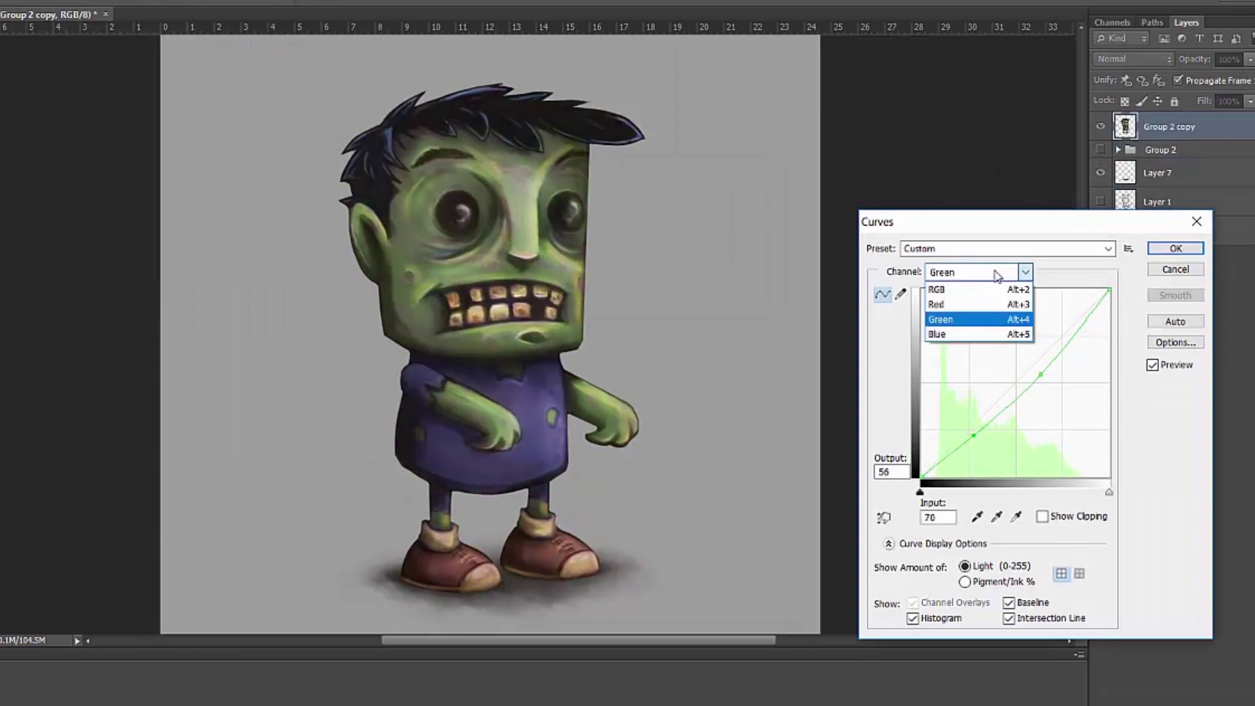
click(939, 339)
mouse_move(1001, 405)
mouse_down()
mouse_move(1020, 392)
mouse_move(950, 425)
mouse_move(961, 440)
mouse_up()
click(1025, 272)
click(939, 308)
key(alt+2)
key(alt+4)
key(Return)
- On a new layer below the character, paint a soft purple hazy background
key(ctrl+minus)
key(alt+bracketleft)
key(alt+bracketleft)
right_click(532, 298)
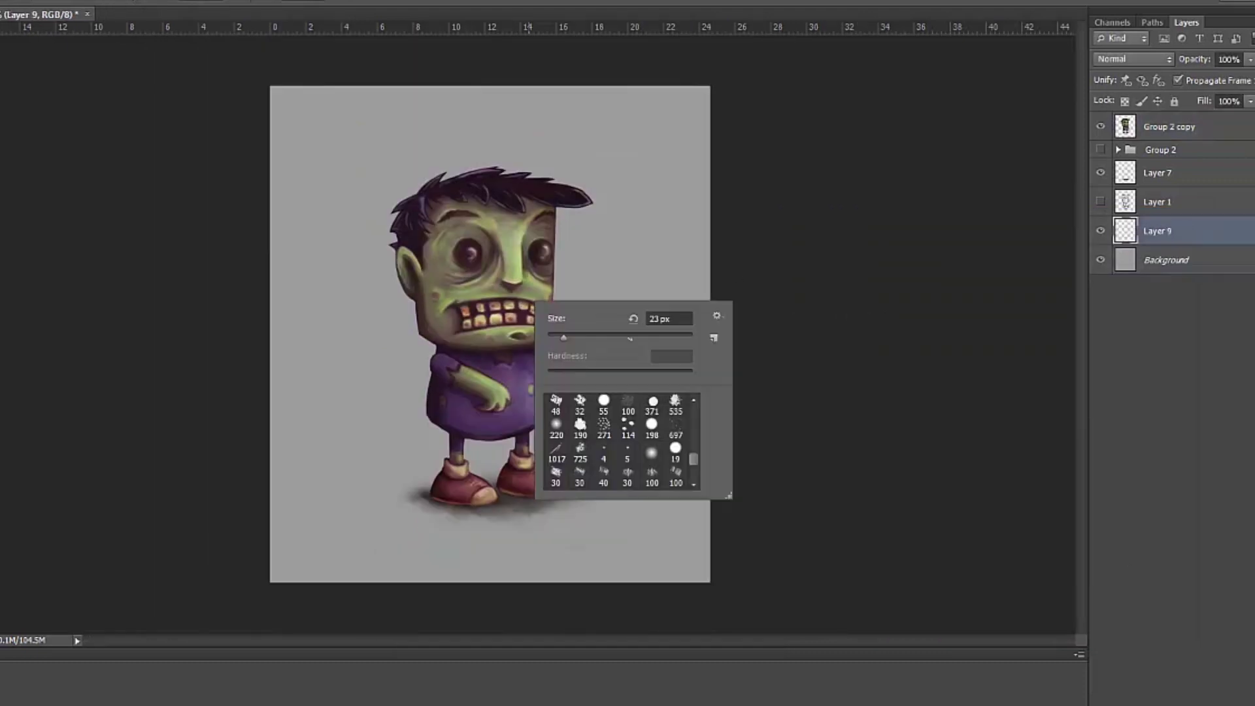
mouse_move(386, 160)
mouse_down()
mouse_move(307, 392)
mouse_move(445, 536)
mouse_move(706, 435)
mouse_move(289, 187)
mouse_move(675, 575)
mouse_move(627, 327)
mouse_up()
key(bracketleft)
key(bracketleft)
key(bracketleft)
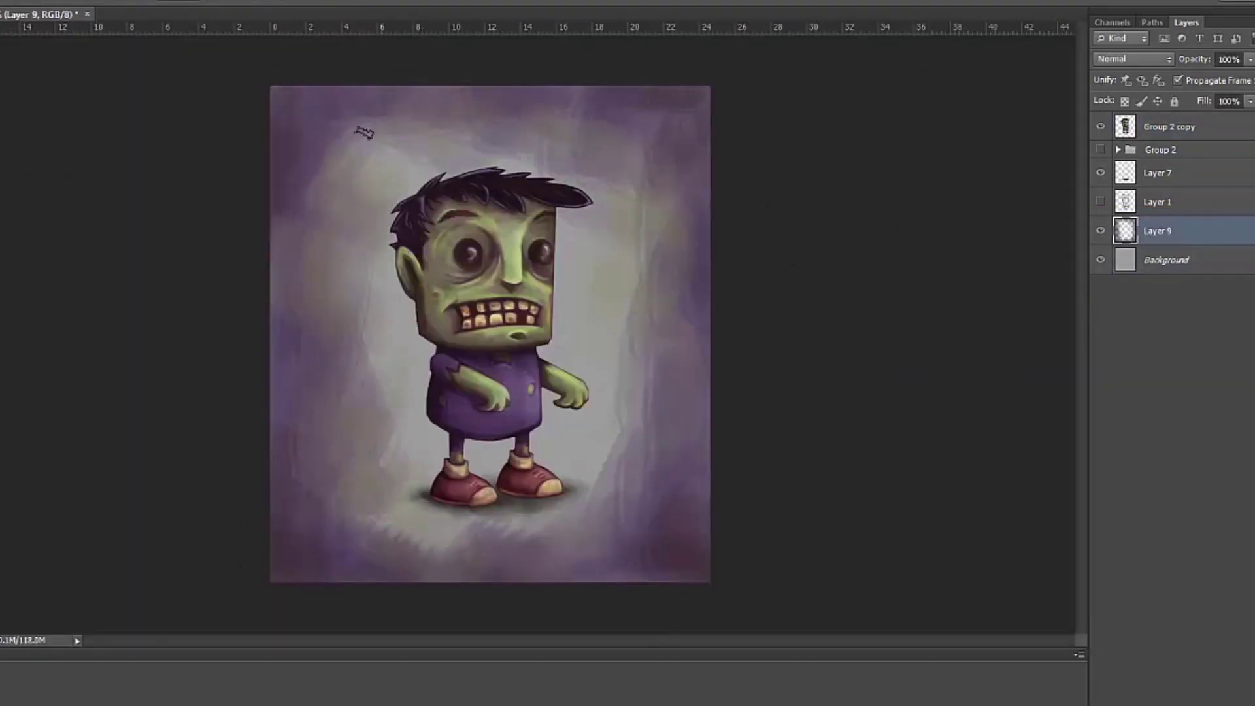
mouse_move(638, 250)
mouse_down()
mouse_move(608, 356)
mouse_move(661, 470)
mouse_up()
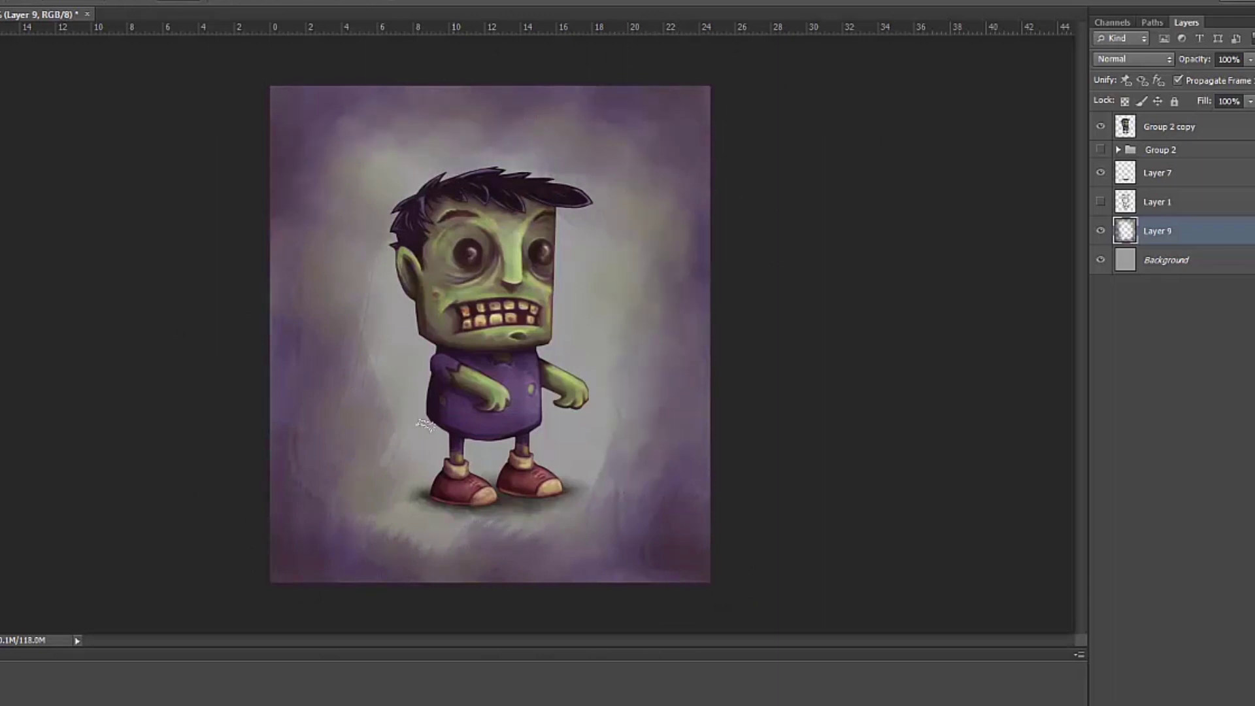
mouse_move(297, 563)
mouse_down()
mouse_move(484, 534)
mouse_move(499, 159)
mouse_move(687, 541)
mouse_up()
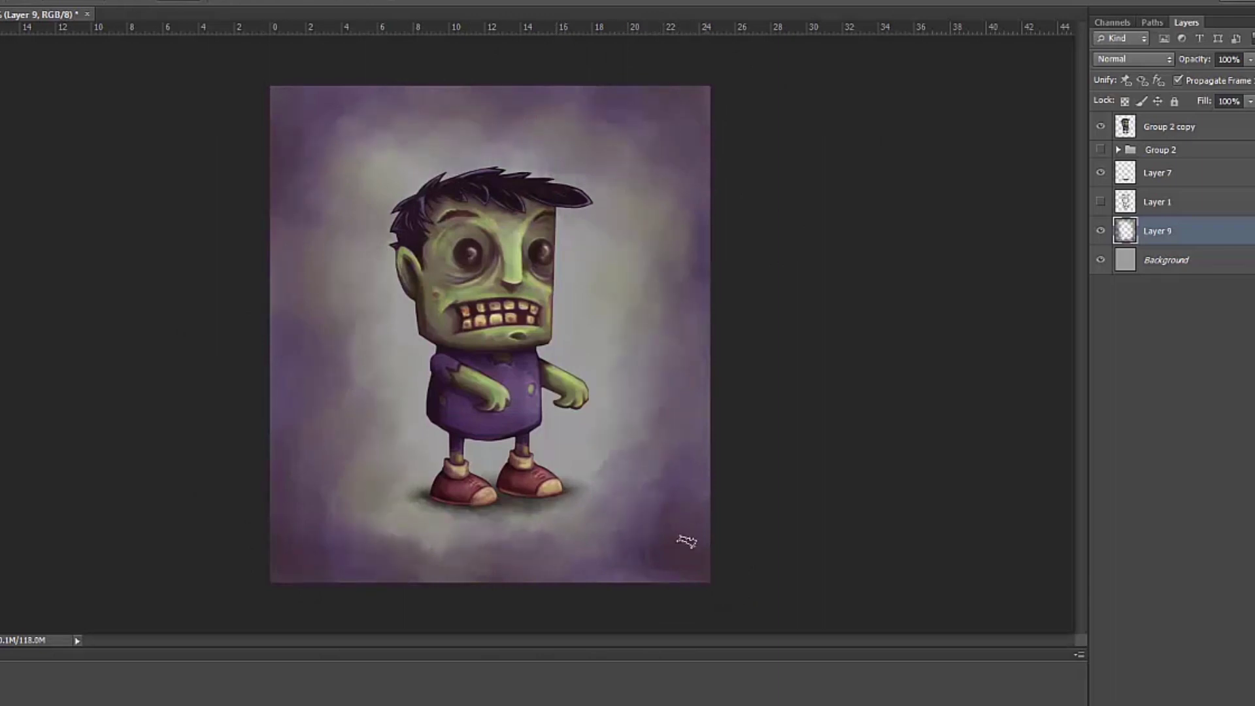
- Add a Hue/Saturation adjustment shifting the background toward green-grey with slightly more saturation
right_click(537, 345)
key(Return)
right_click(454, 275)
key(Return)
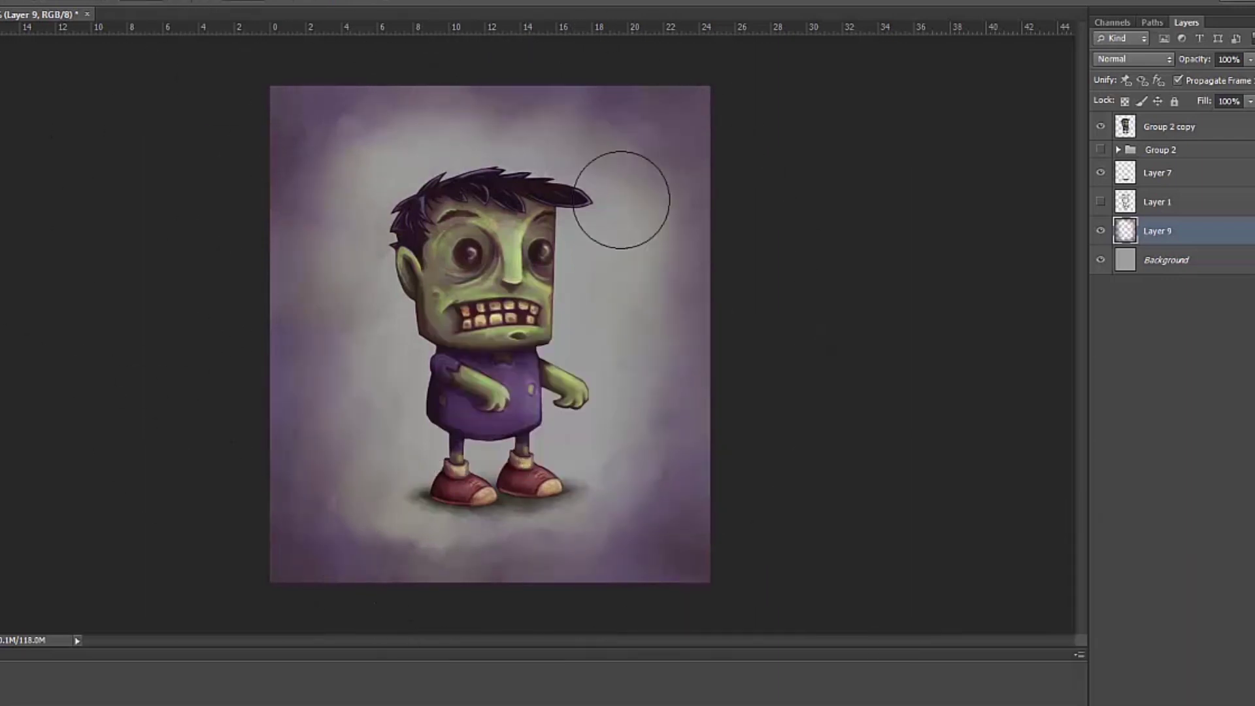
drag(815, 476, 820, 480)
drag(815, 510, 822, 510)
drag(815, 444, 884, 449)
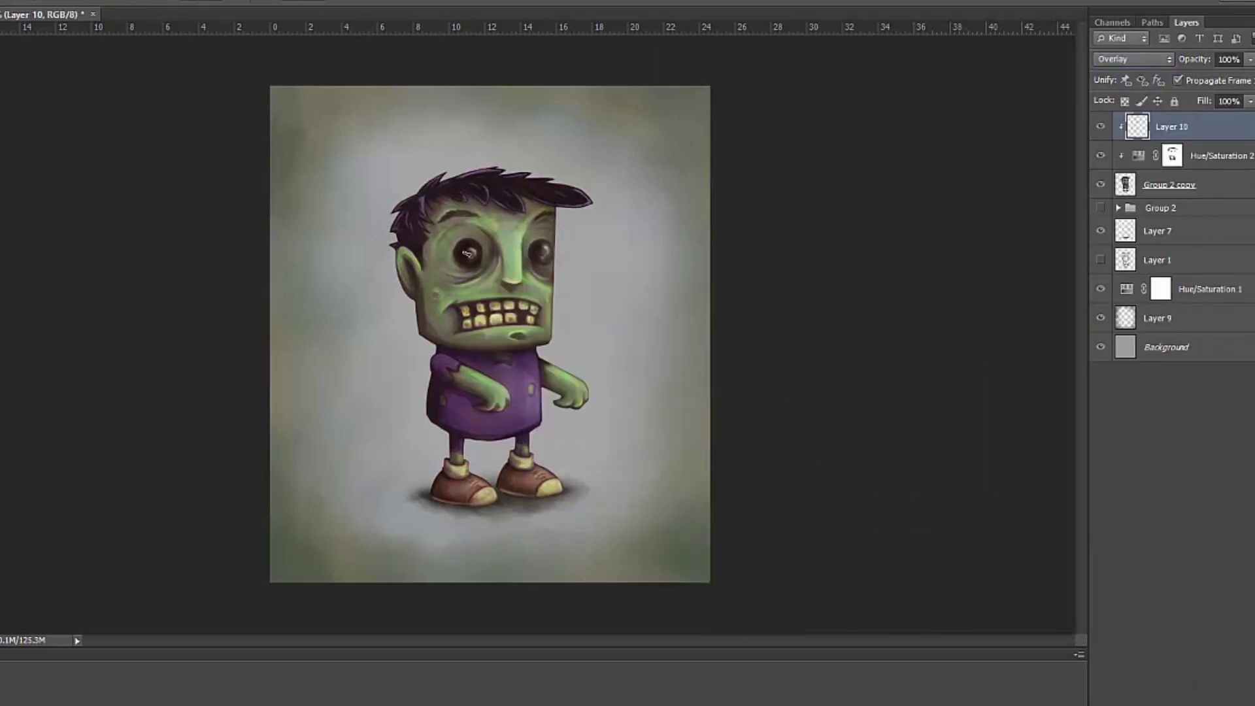
- Darken around the eyes and teeth, and colorize the Background layer with a pink tint
drag(467, 254, 544, 406)
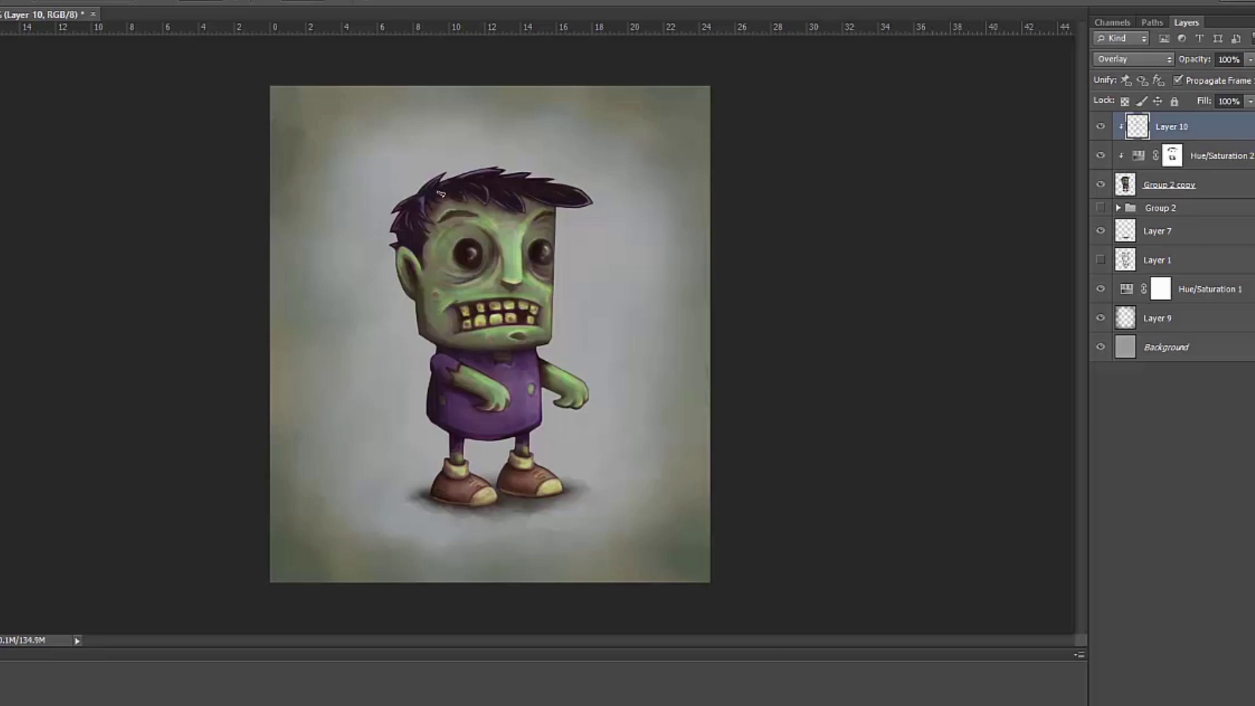
click(1157, 318)
double_click(1126, 288)
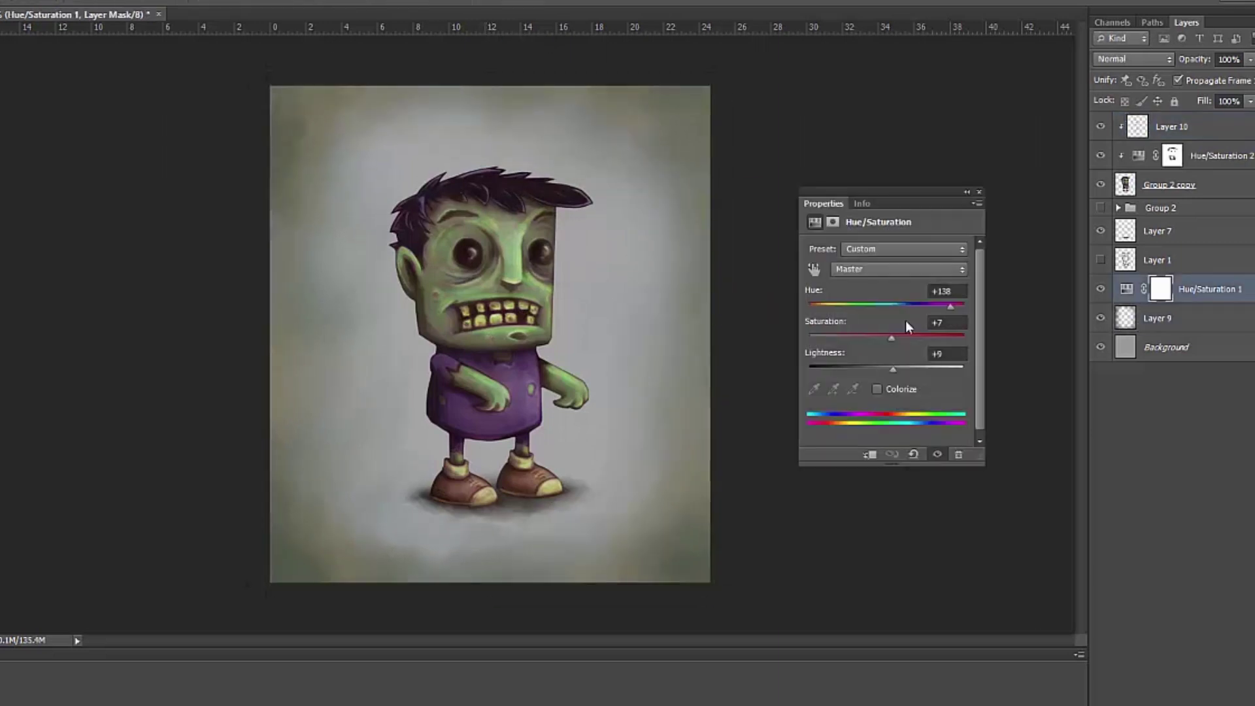
click(1166, 348)
key(ctrl+u)
click(1177, 520)
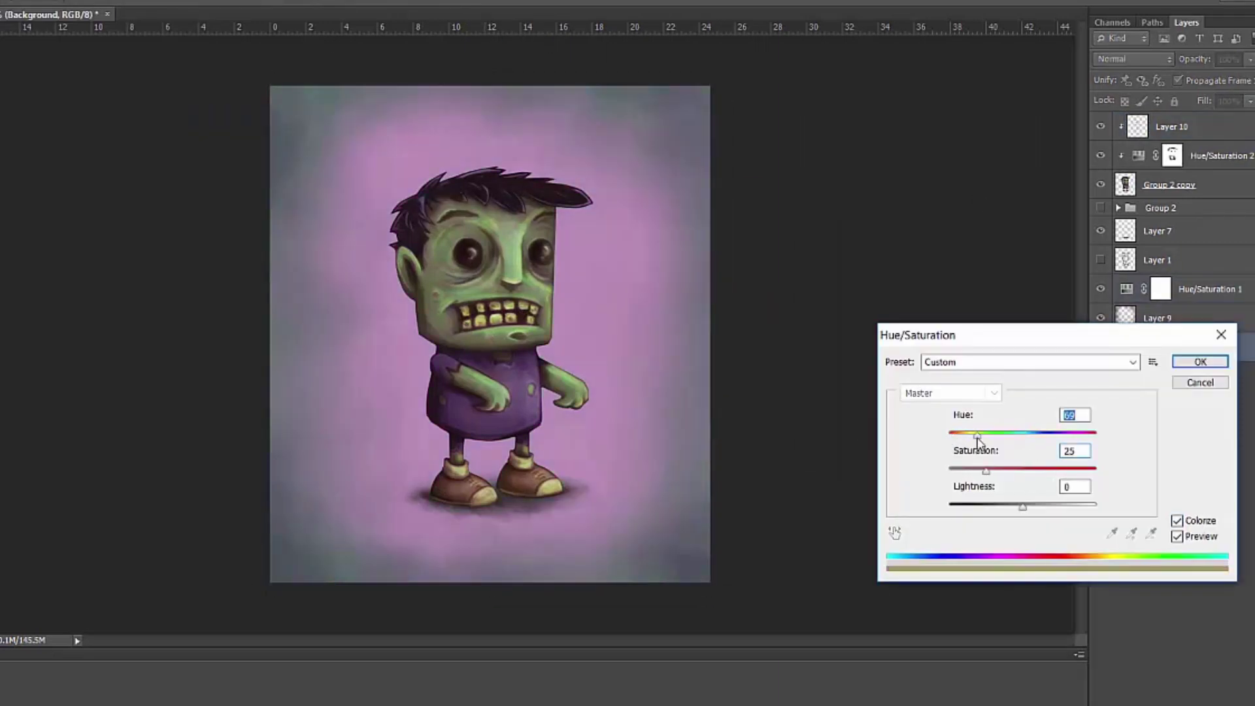
click(1199, 362)
- Add Layer 11 above Layer 10 and lasso the face creases and arm scar patches
click(1223, 126)
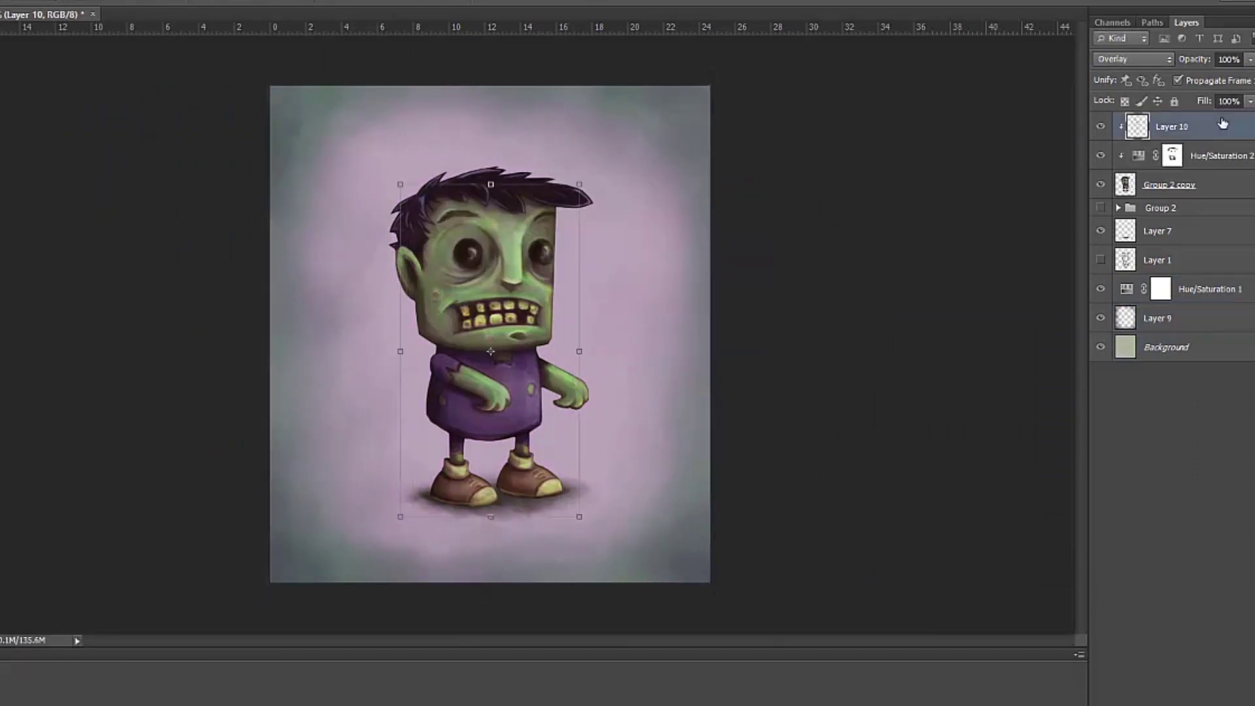
key(ctrl+shift+alt+n)
key(ctrl+plus)
key(ctrl+plus)
key(l)
drag(548, 242, 541, 359)
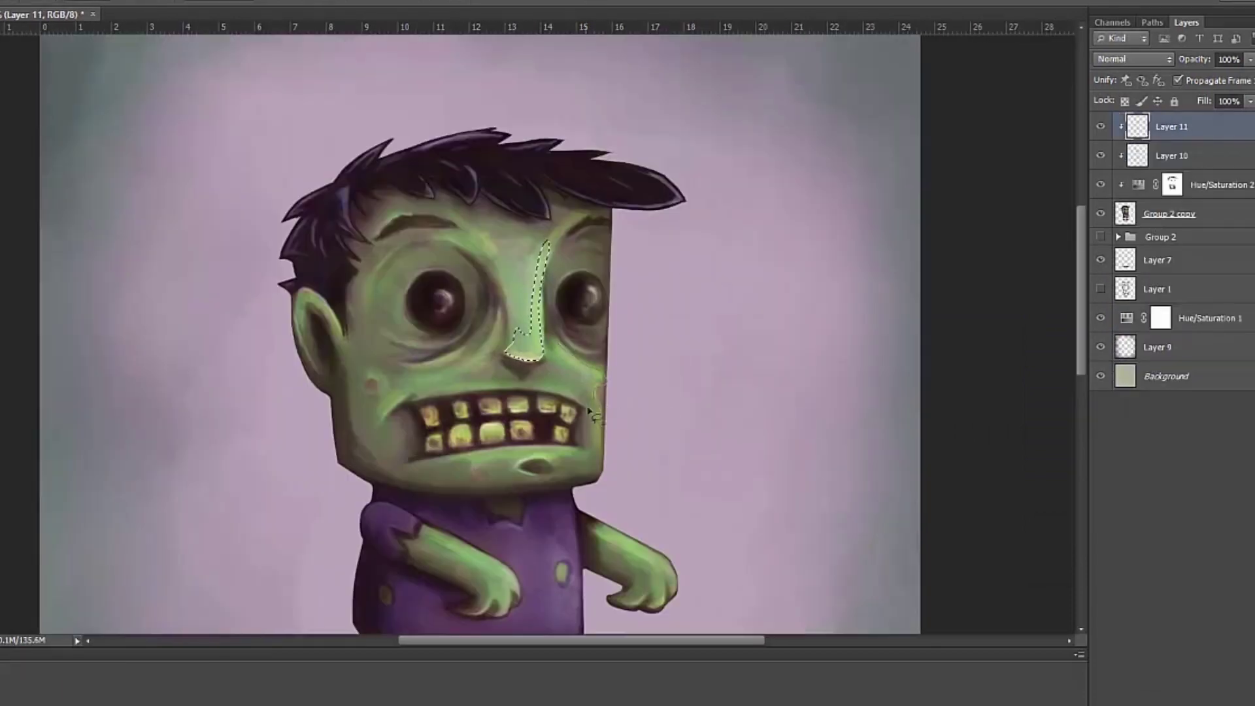
drag(590, 411, 559, 347)
mouse_move(474, 229)
mouse_down()
mouse_move(523, 356)
mouse_move(379, 363)
mouse_up()
drag(487, 461, 512, 438)
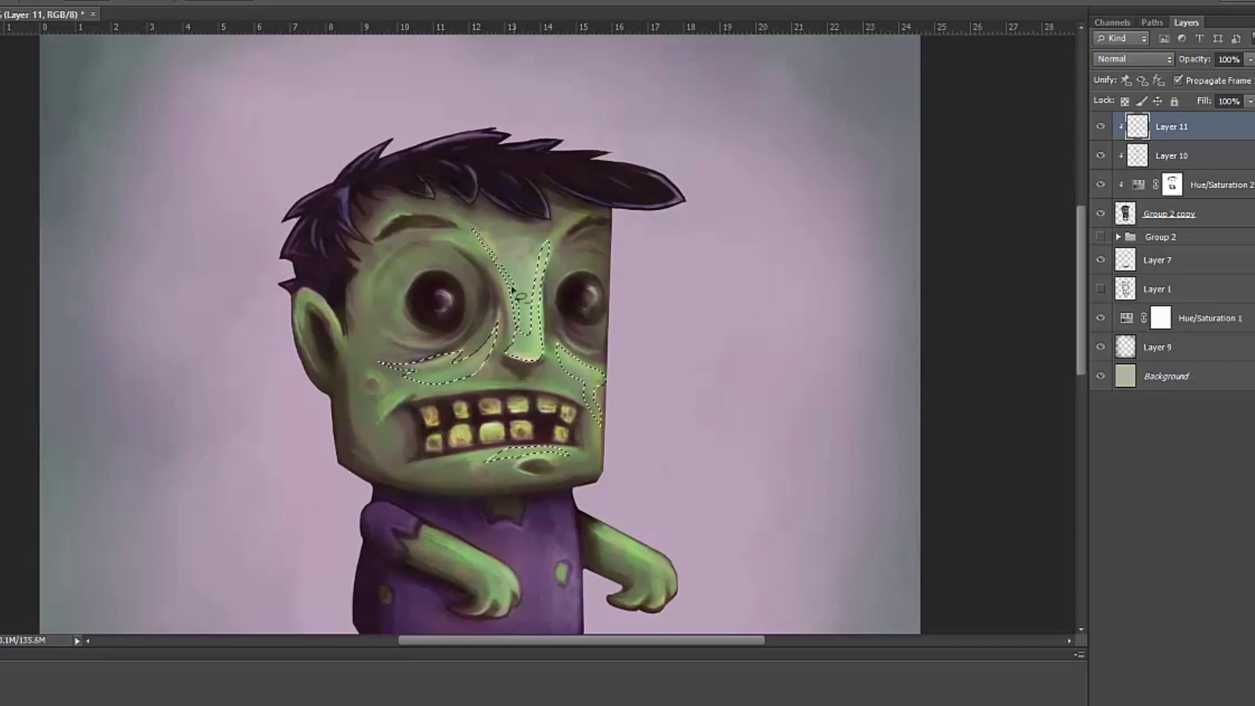
drag(517, 294, 544, 134)
drag(458, 379, 546, 435)
drag(624, 370, 703, 431)
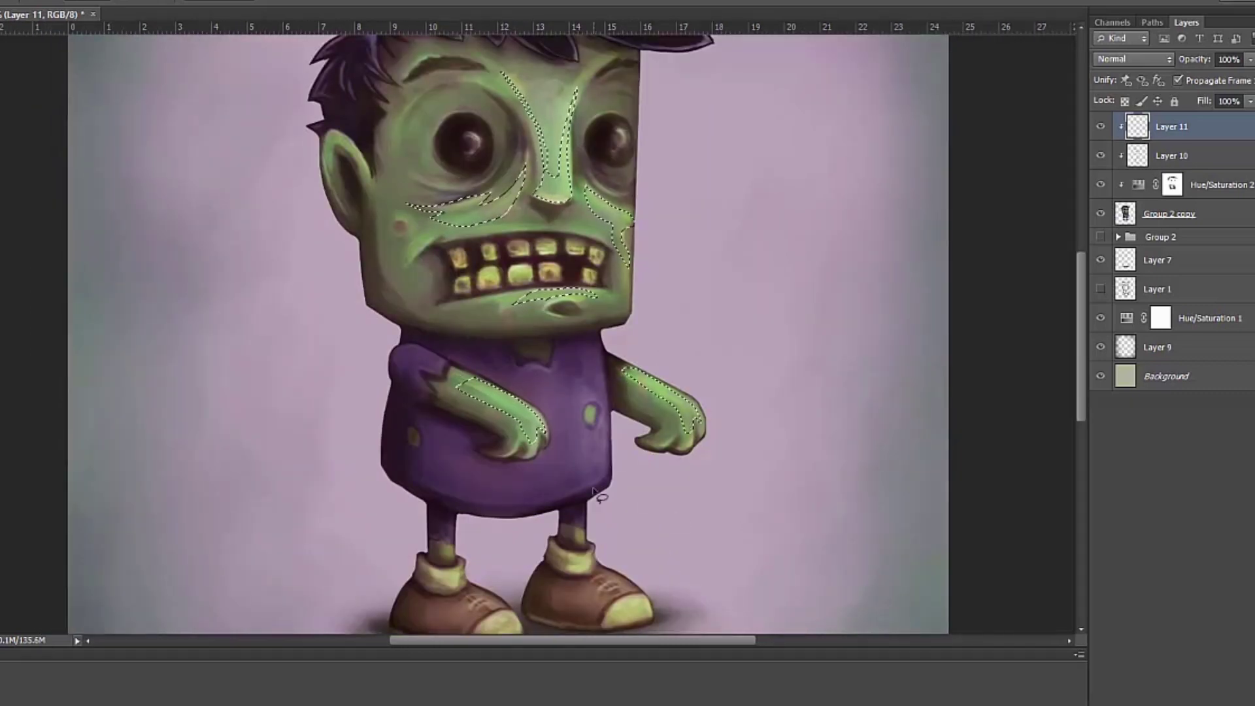
- Raise the hue and lightness of the selected scar patches with Hue/Saturation
key(ctrl+minus)
click(1152, 386)
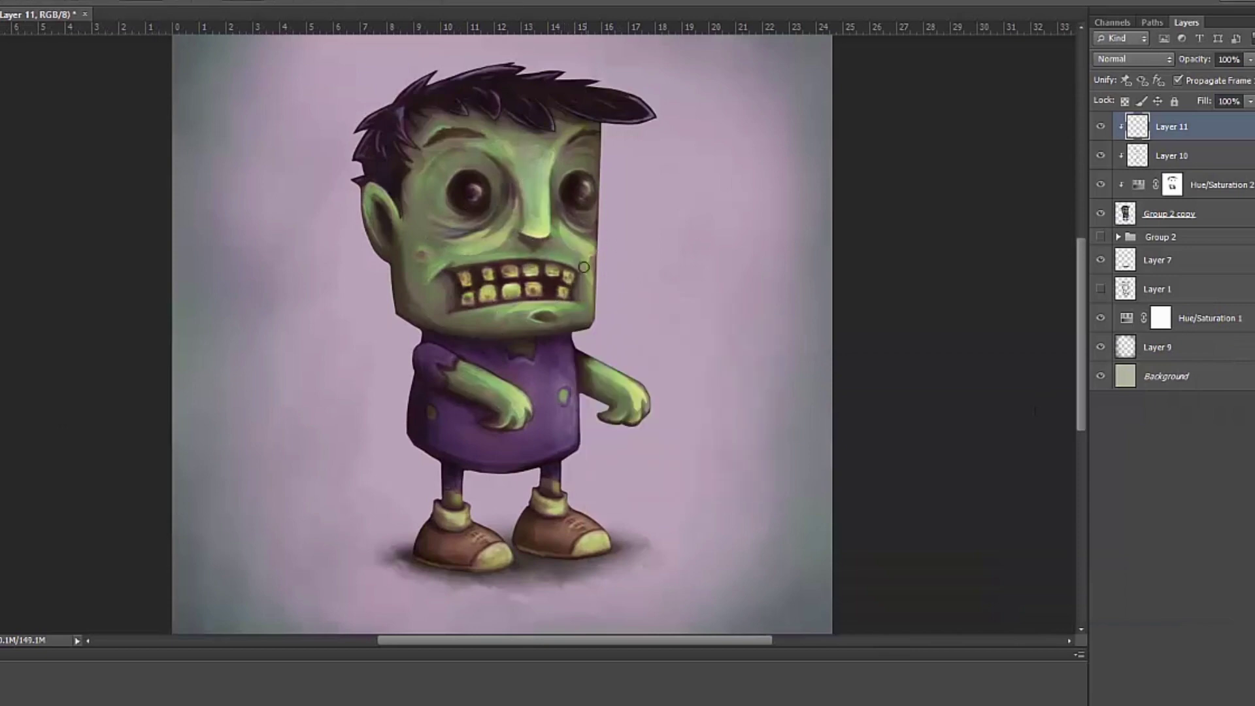
key(ctrl+u)
key(Up)
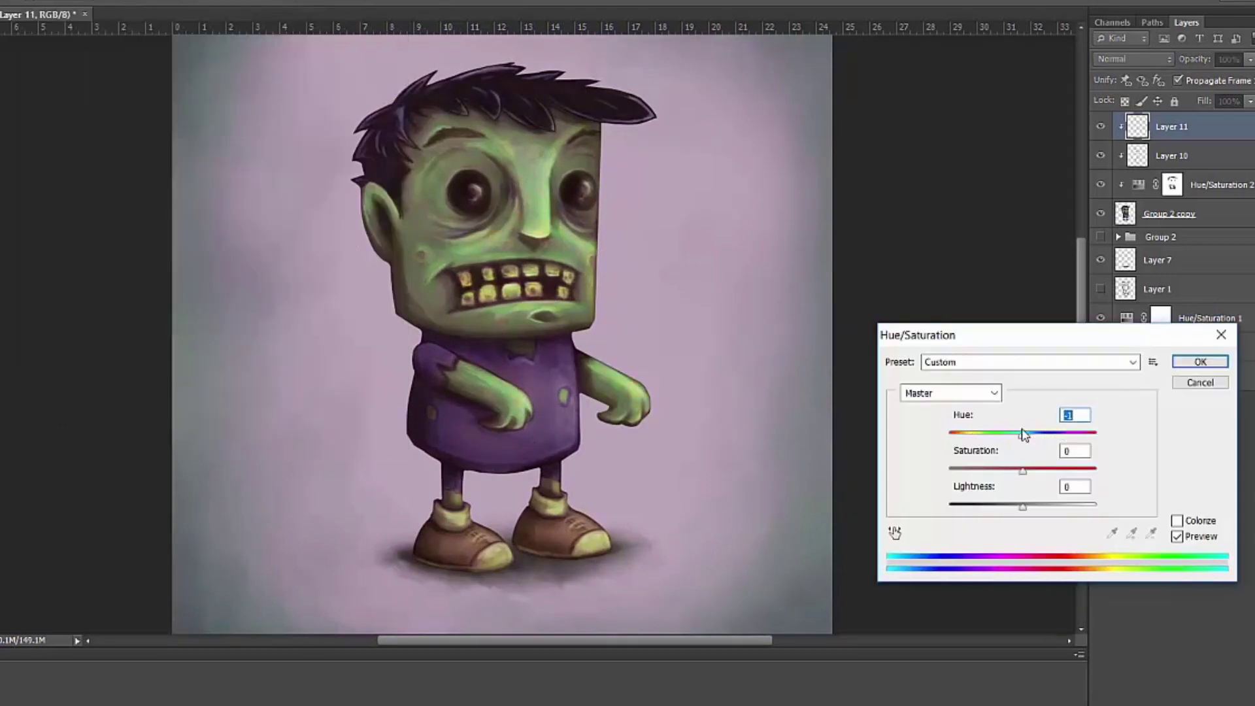
key(Tab)
key(Tab)
key(Return)
key(ctrl+minus)
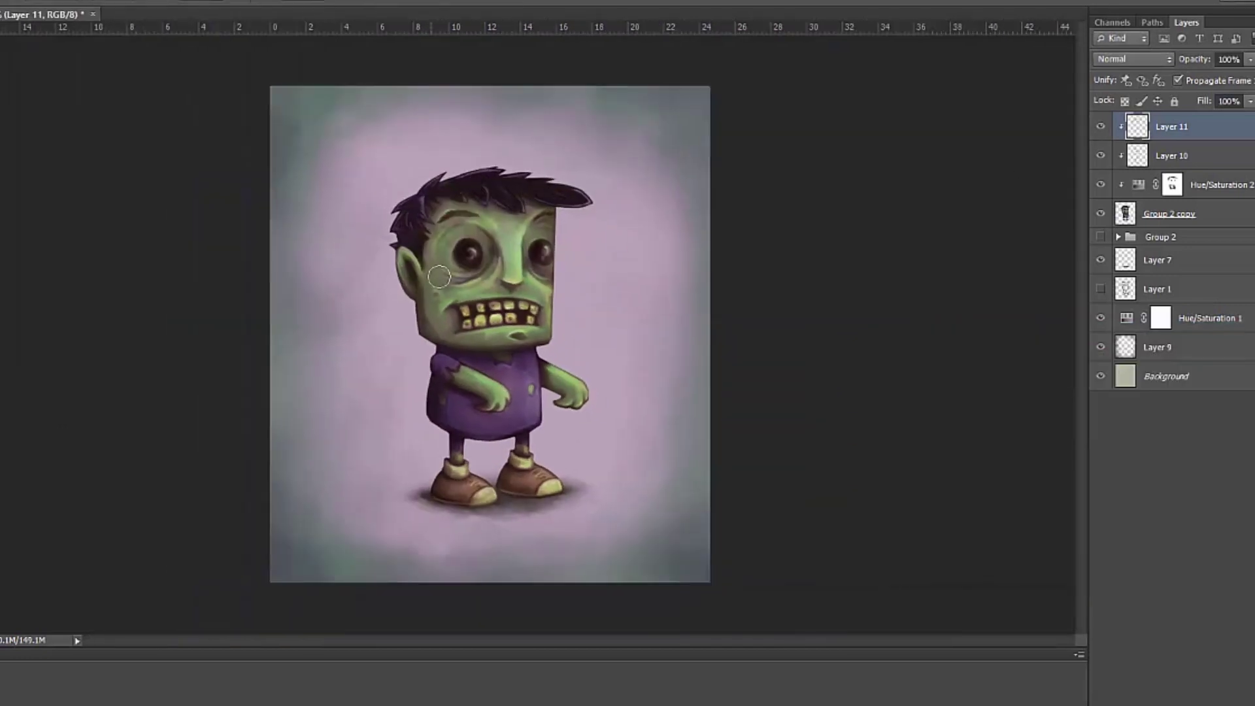
key(ctrl+plus)
right_click(587, 330)
key(Escape)
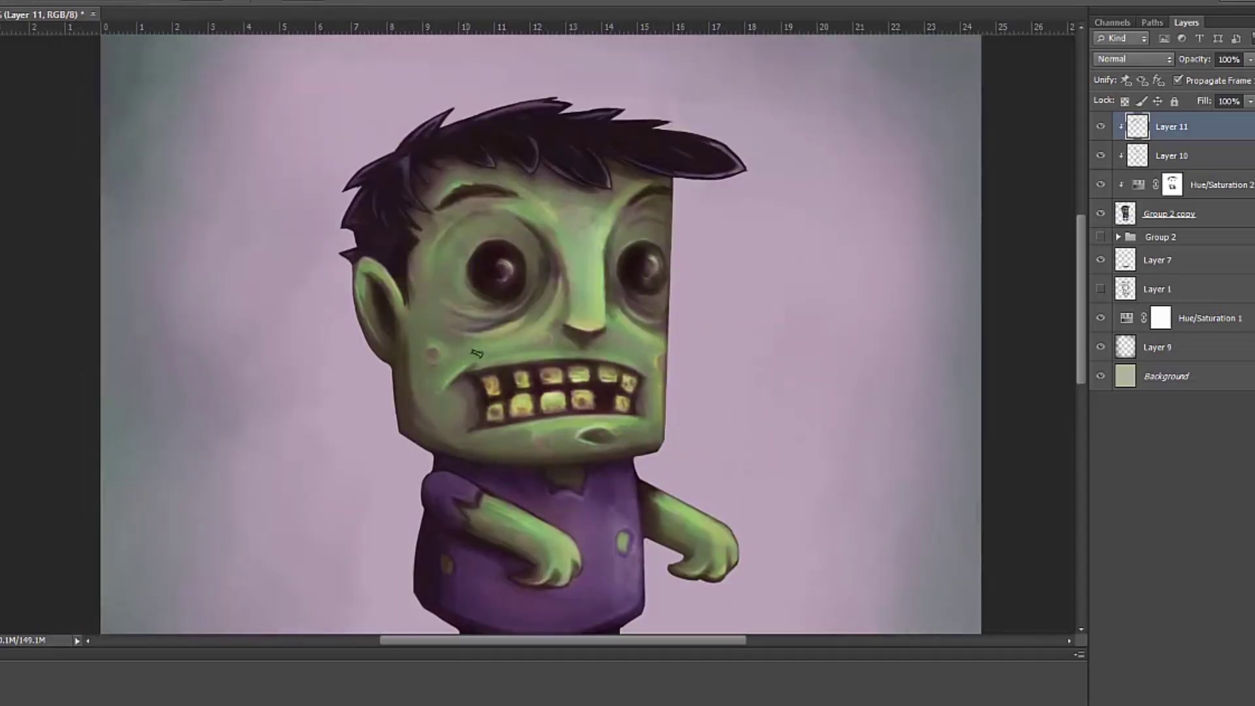
key(ctrl+minus)
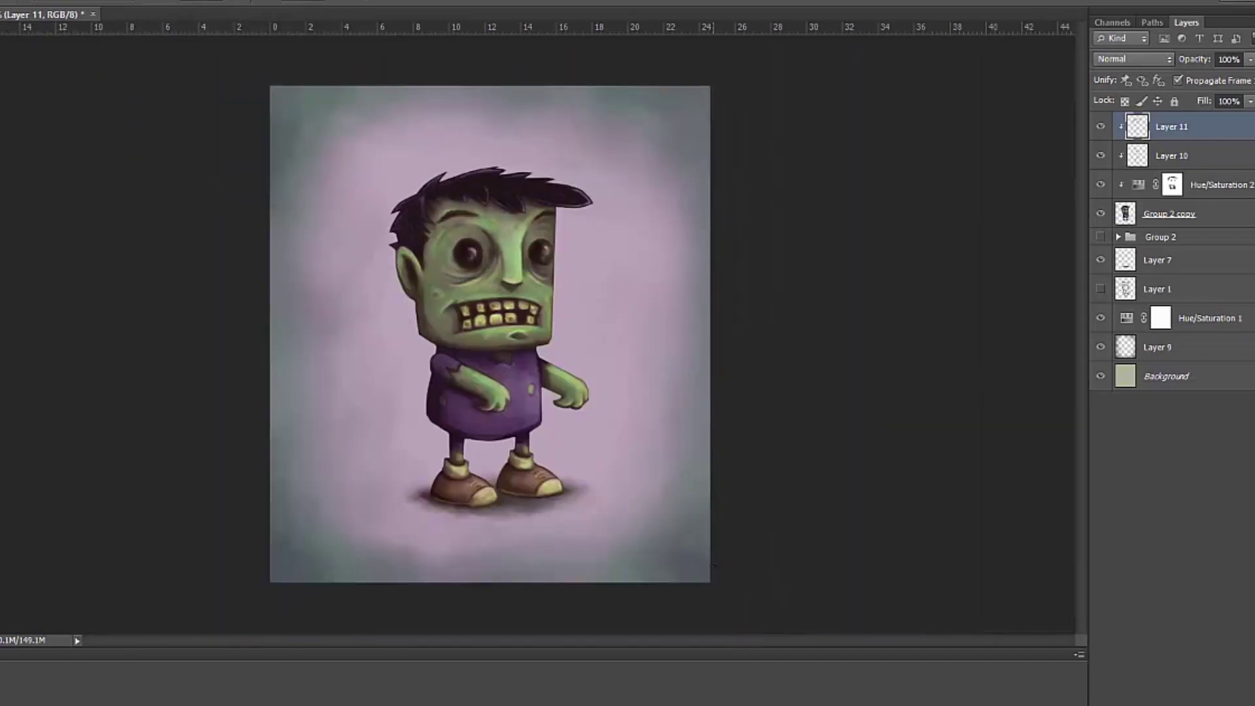
- Add Layer 12 for highlights and choose a soft round brush
key(ctrl+shift+alt+n)
key(ctrl+plus)
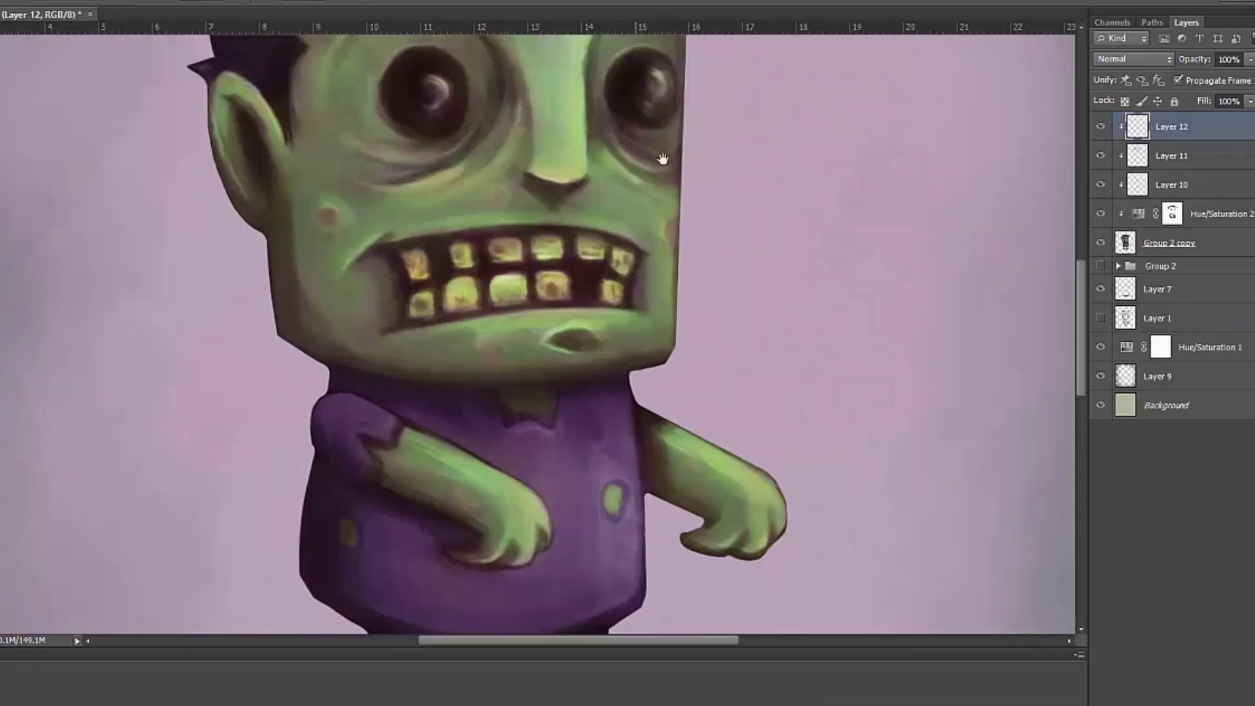
right_click(552, 346)
double_click(569, 474)
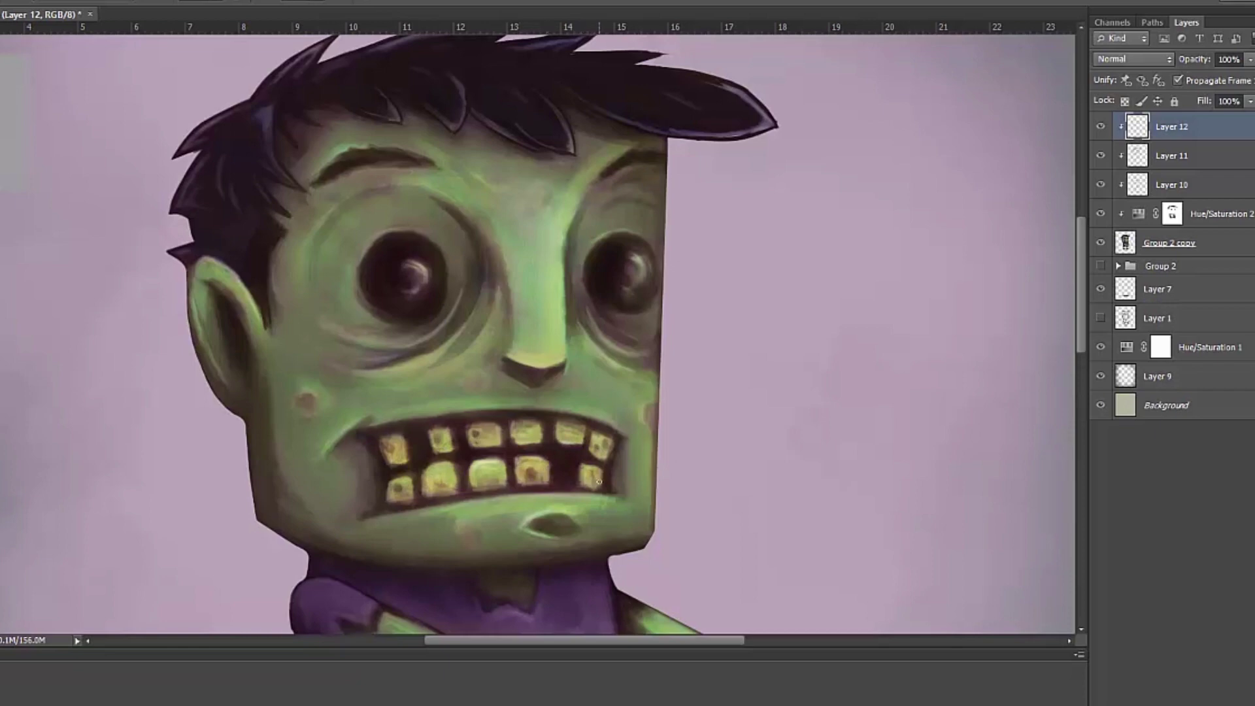
right_click(392, 460)
click(387, 490)
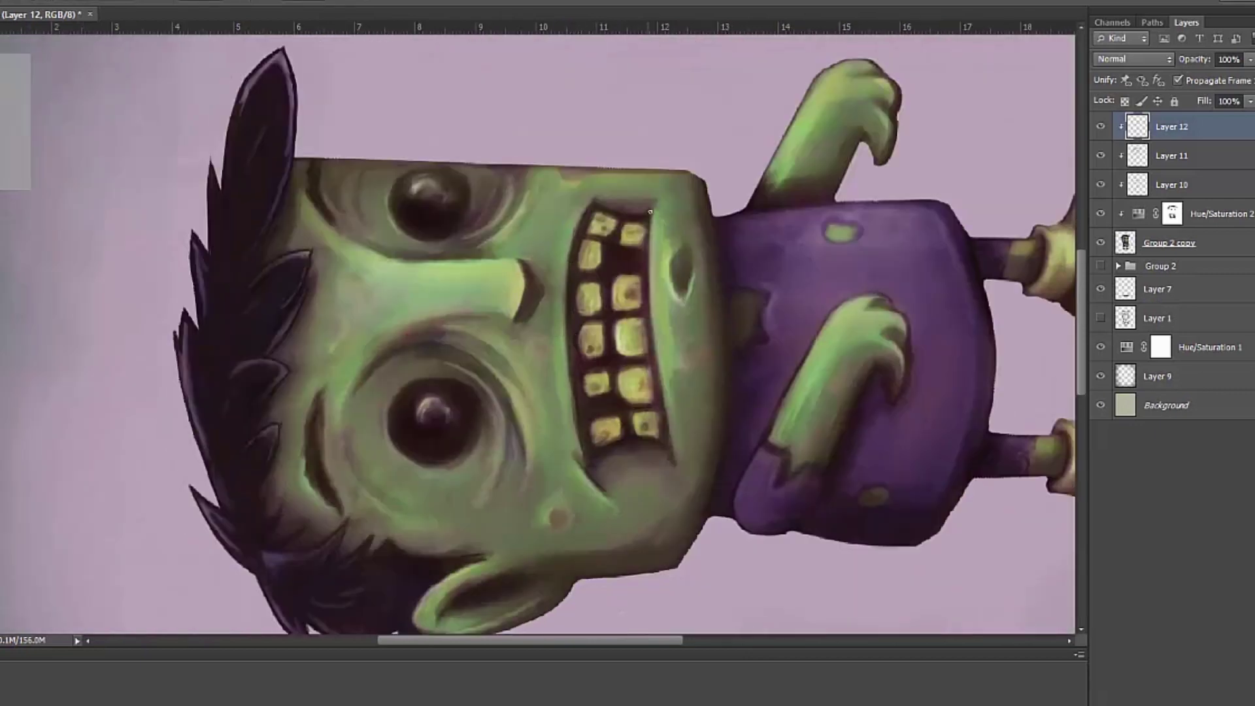
- Paint light strokes along the mouth's right edge and the brow
drag(676, 470, 659, 199)
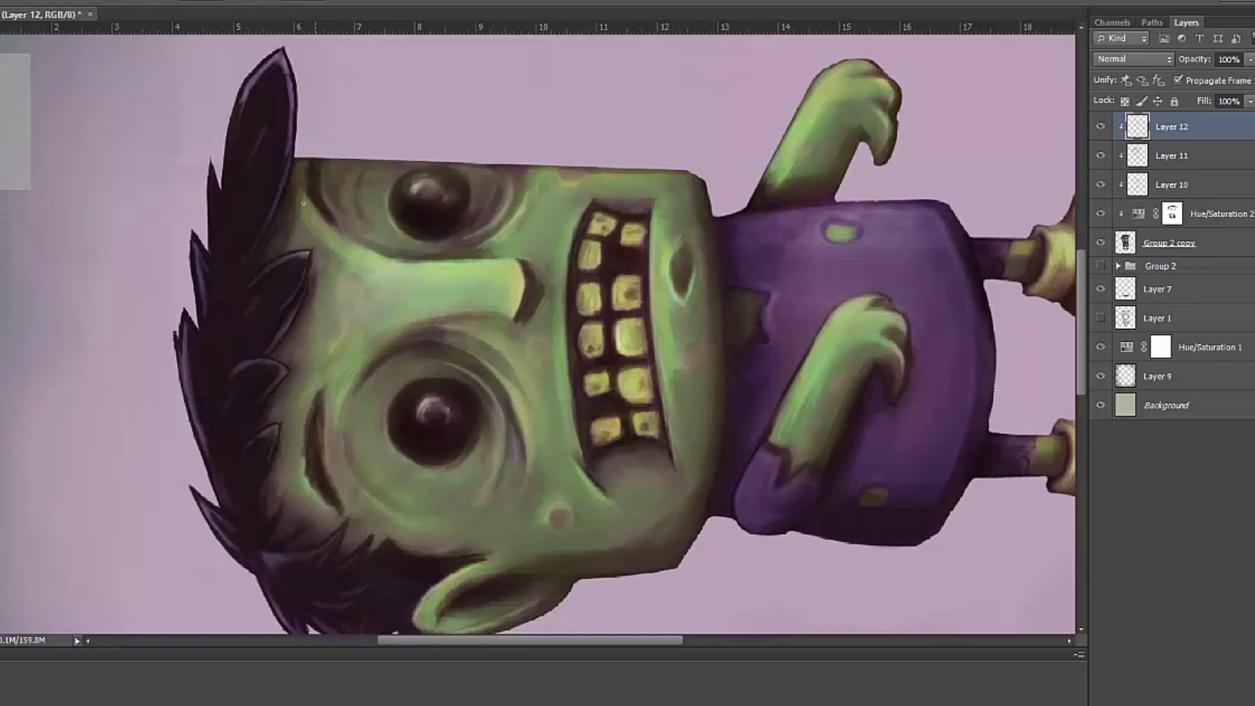
drag(346, 273, 325, 235)
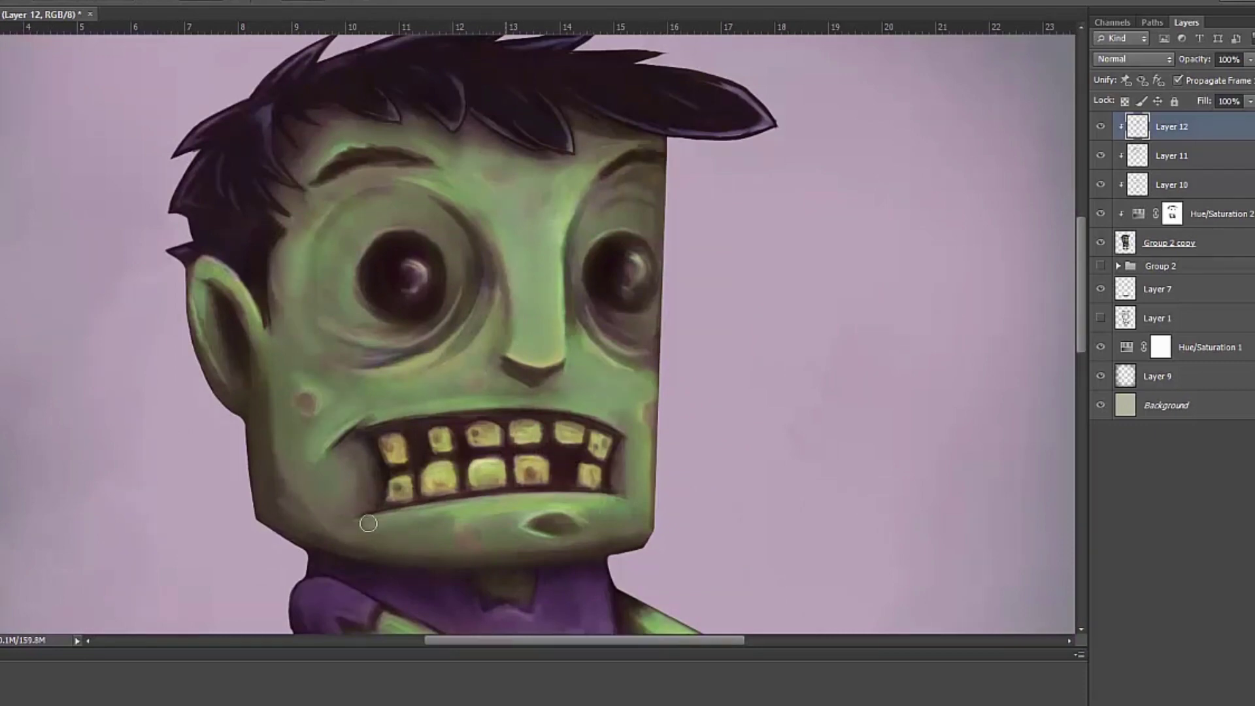
key(ctrl+minus)
drag(635, 514, 597, 413)
key(ctrl+plus)
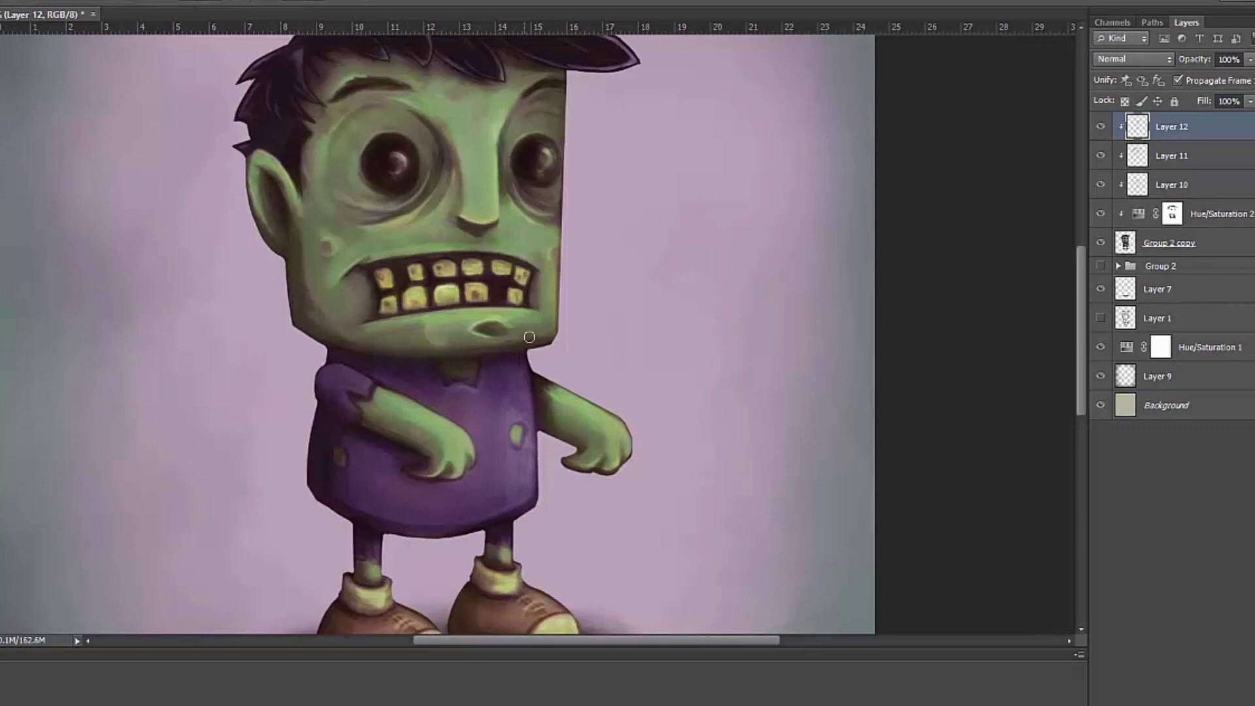
key(ctrl+minus)
key(ctrl+plus)
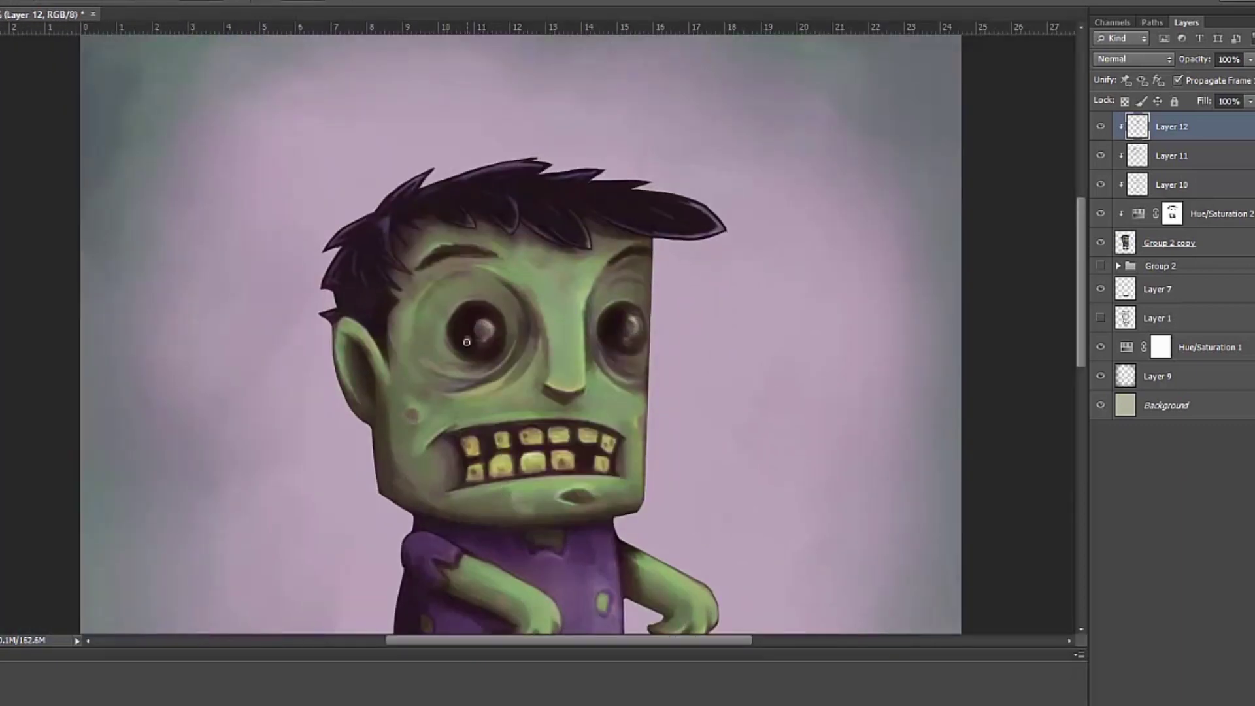
drag(634, 325, 393, 492)
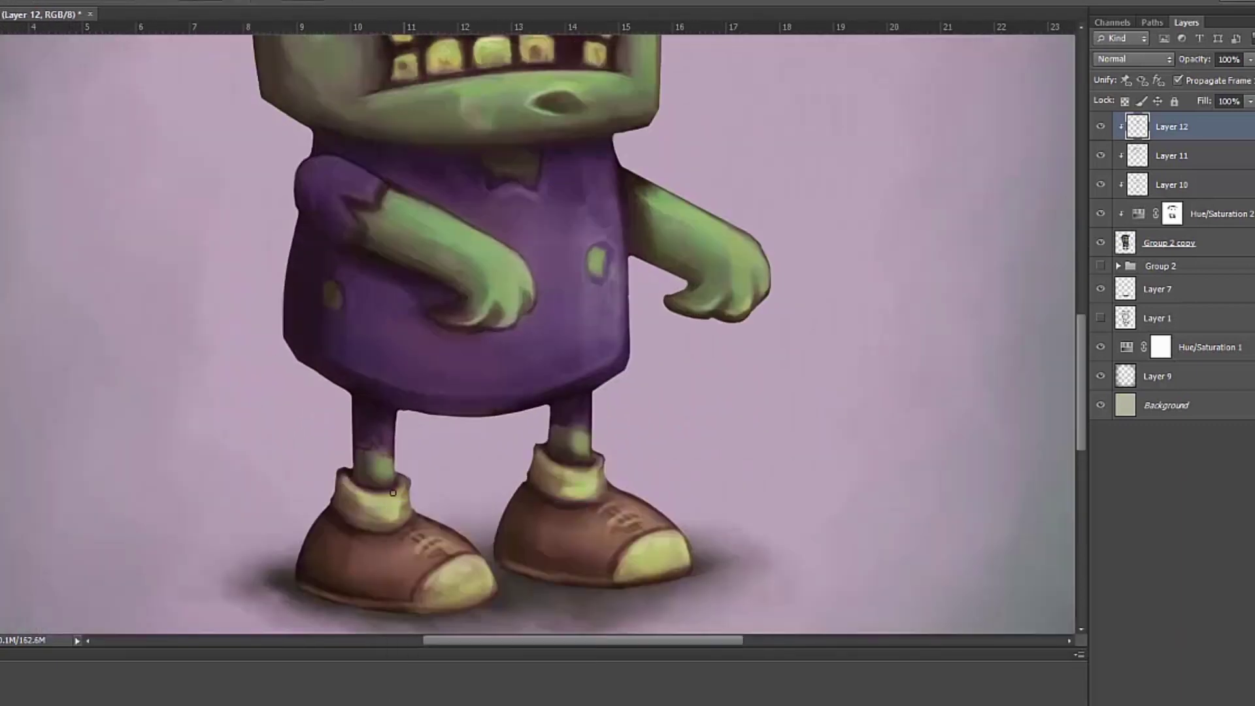
- Sample the left sock colour and paint a lighter tone on the left shoulder
alt+click(393, 480)
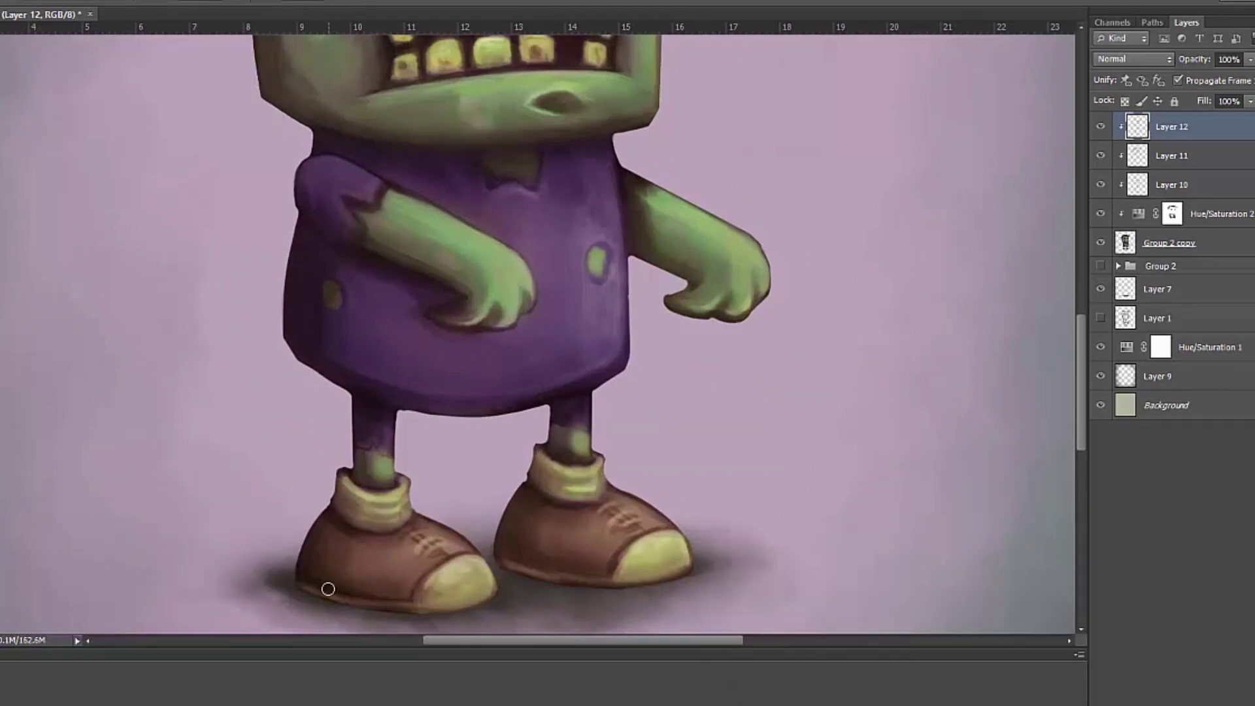
key(ctrl+0)
key(ctrl+plus)
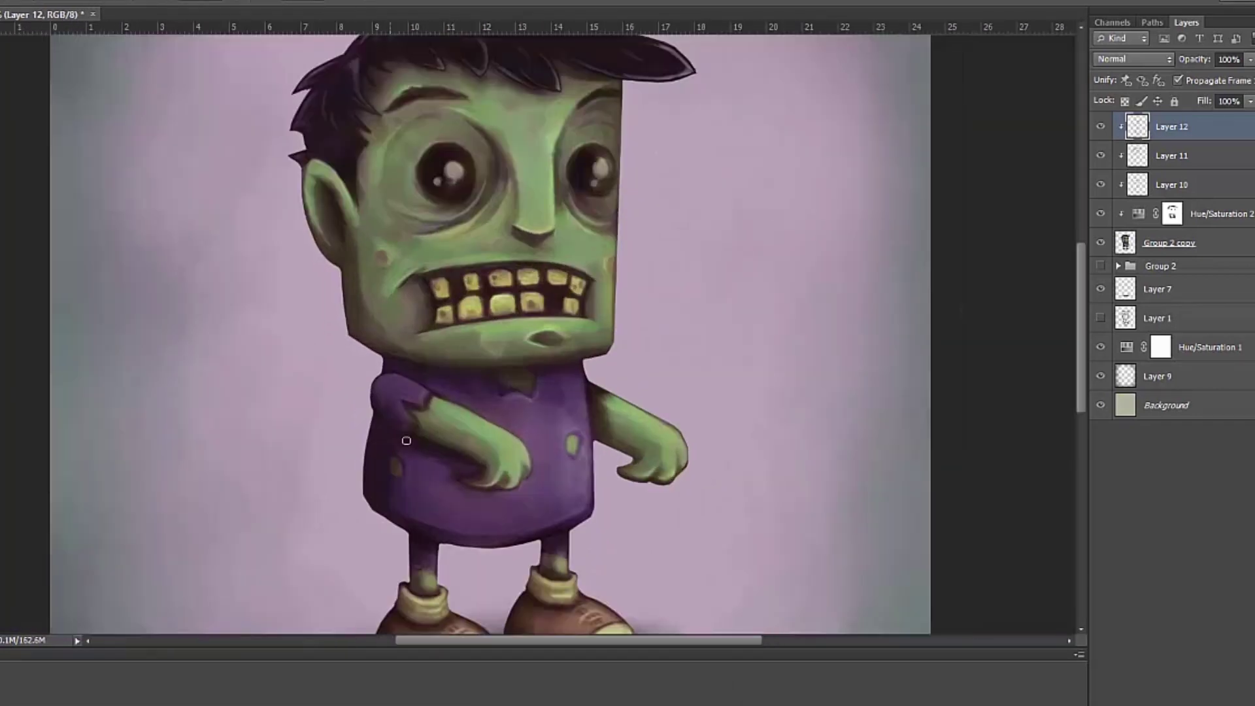
key(ctrl+plus)
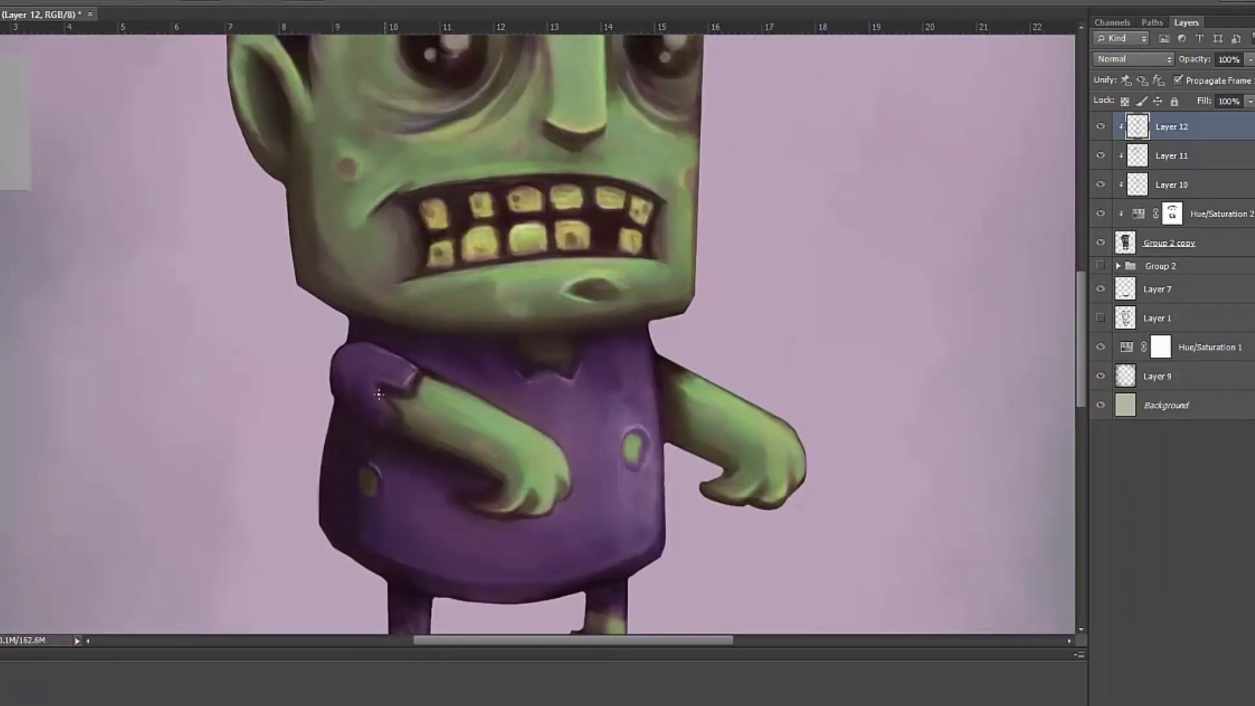
drag(347, 369, 408, 356)
- Switch brush presets, settling on a soft 22 px brush, and check the zombie's feet
right_click(650, 451)
click(642, 499)
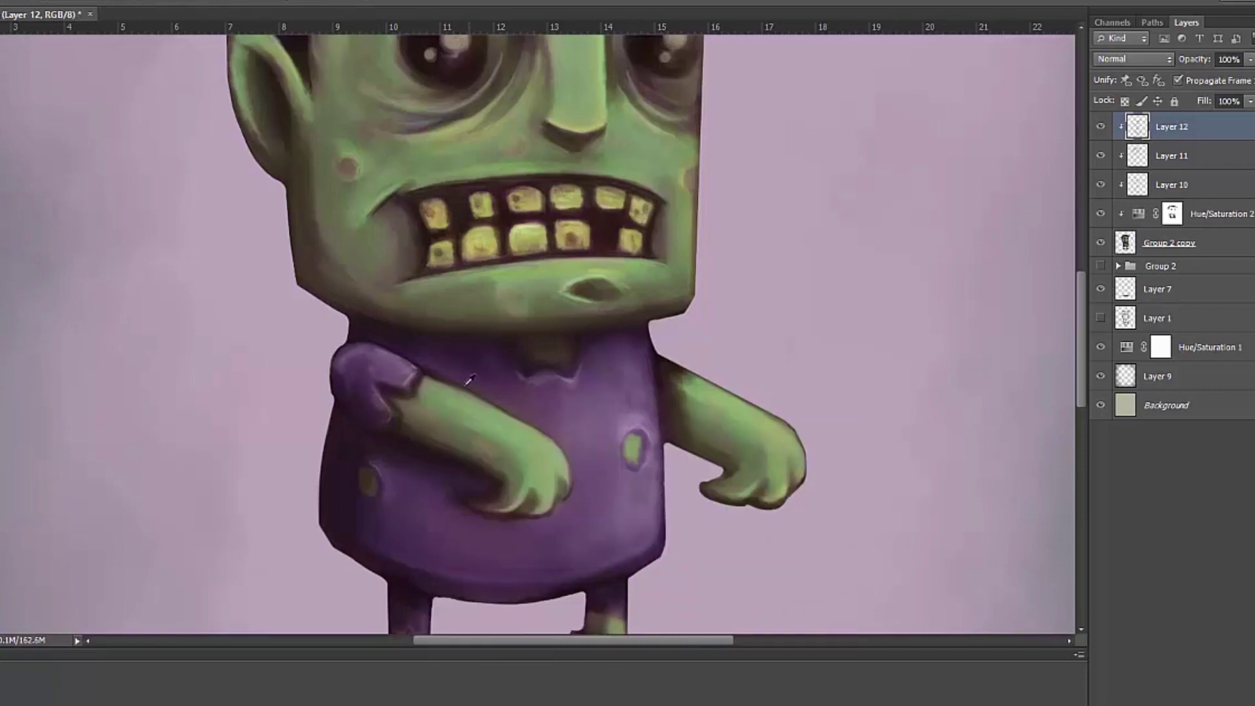
right_click(546, 399)
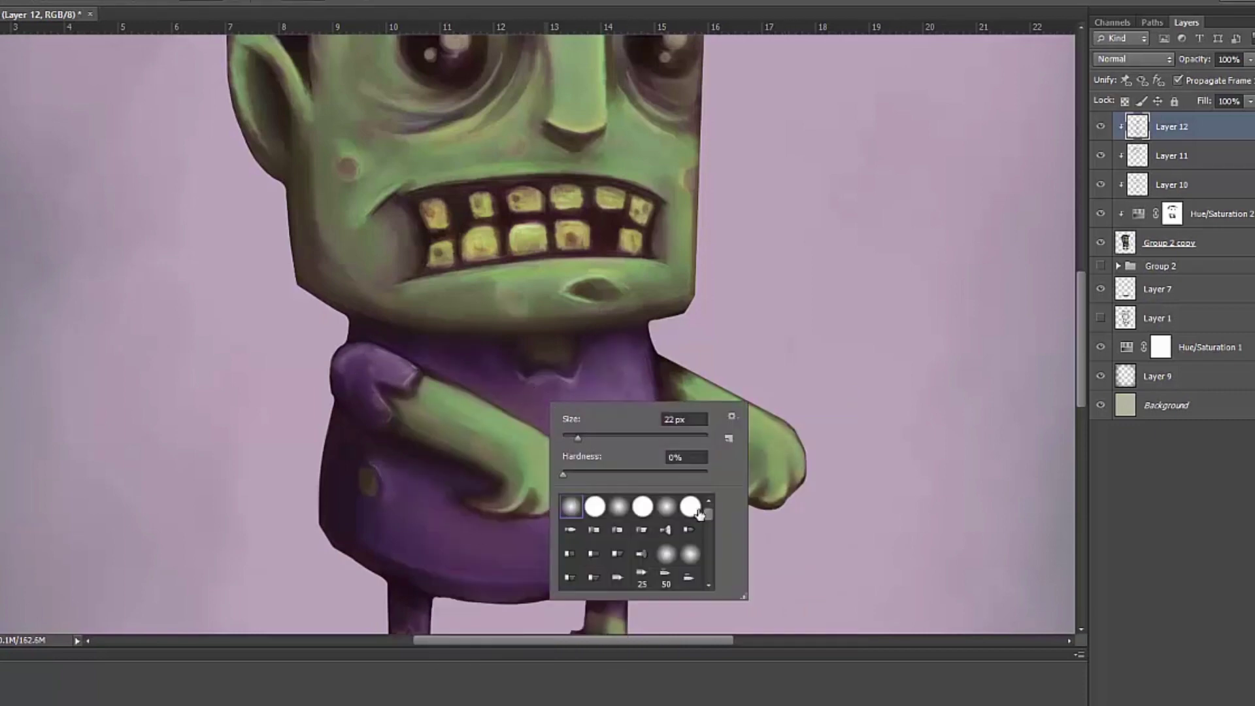
click(614, 517)
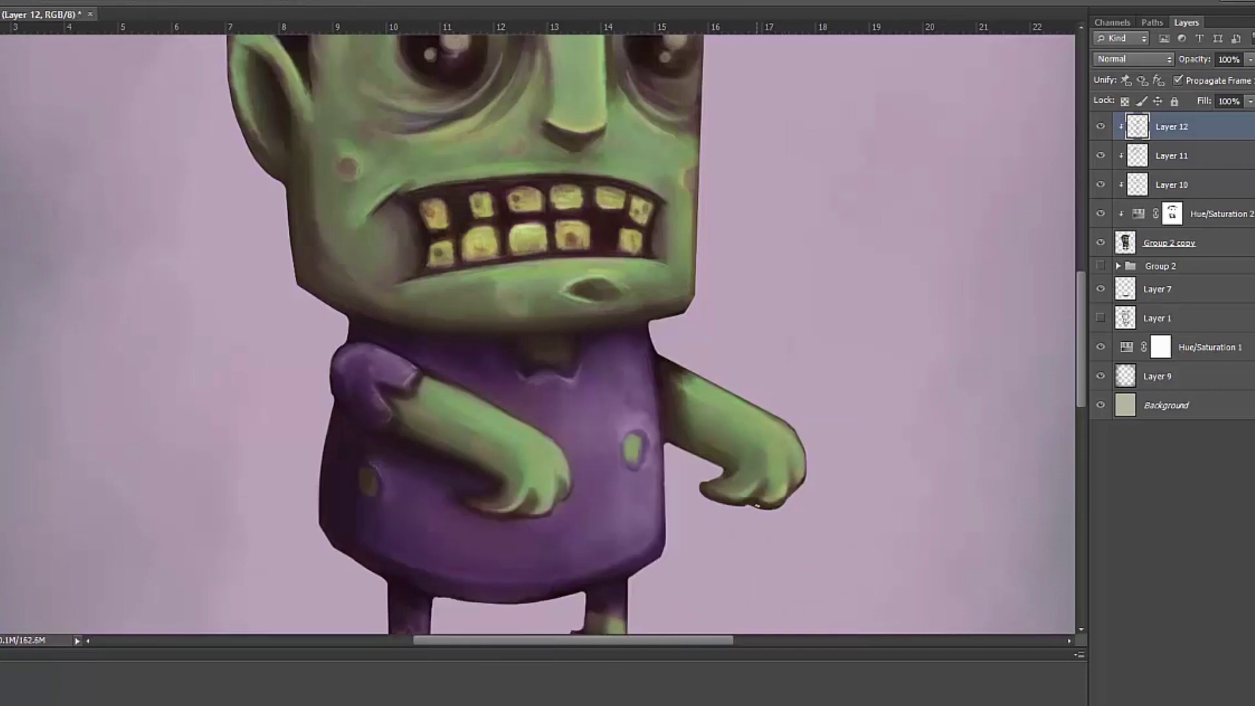
right_click(756, 472)
click(736, 508)
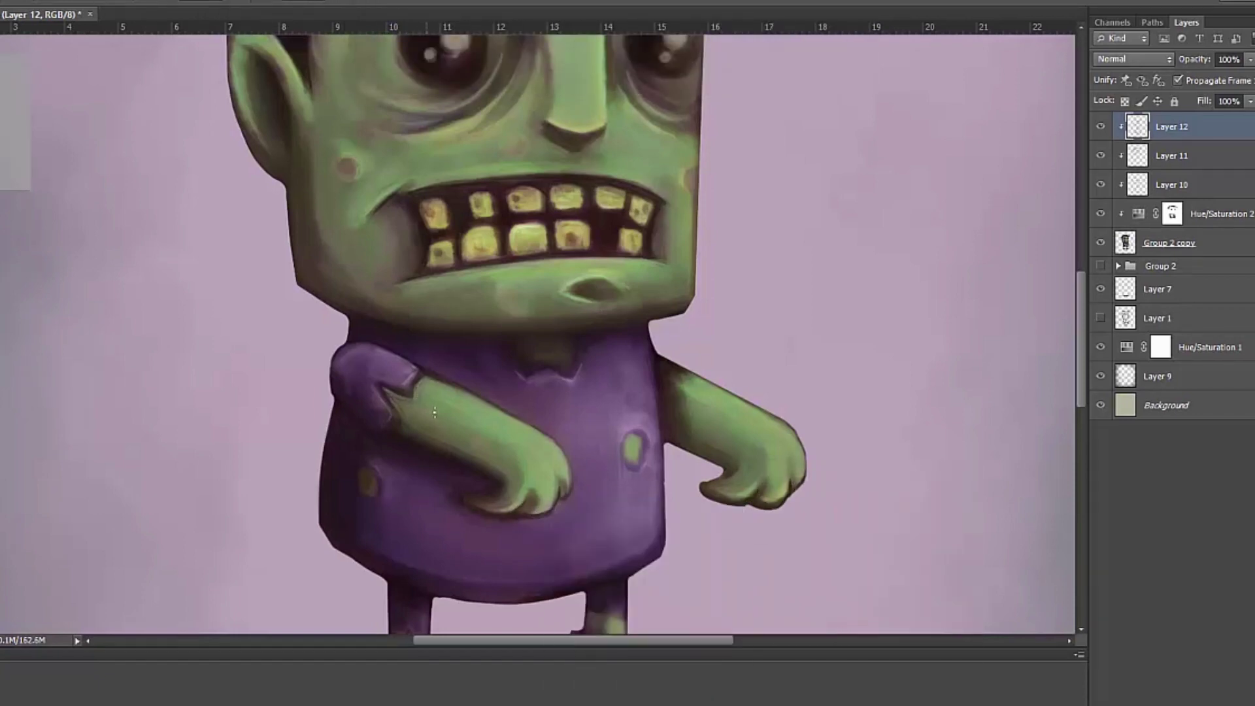
scroll(432, 422, down, 1)
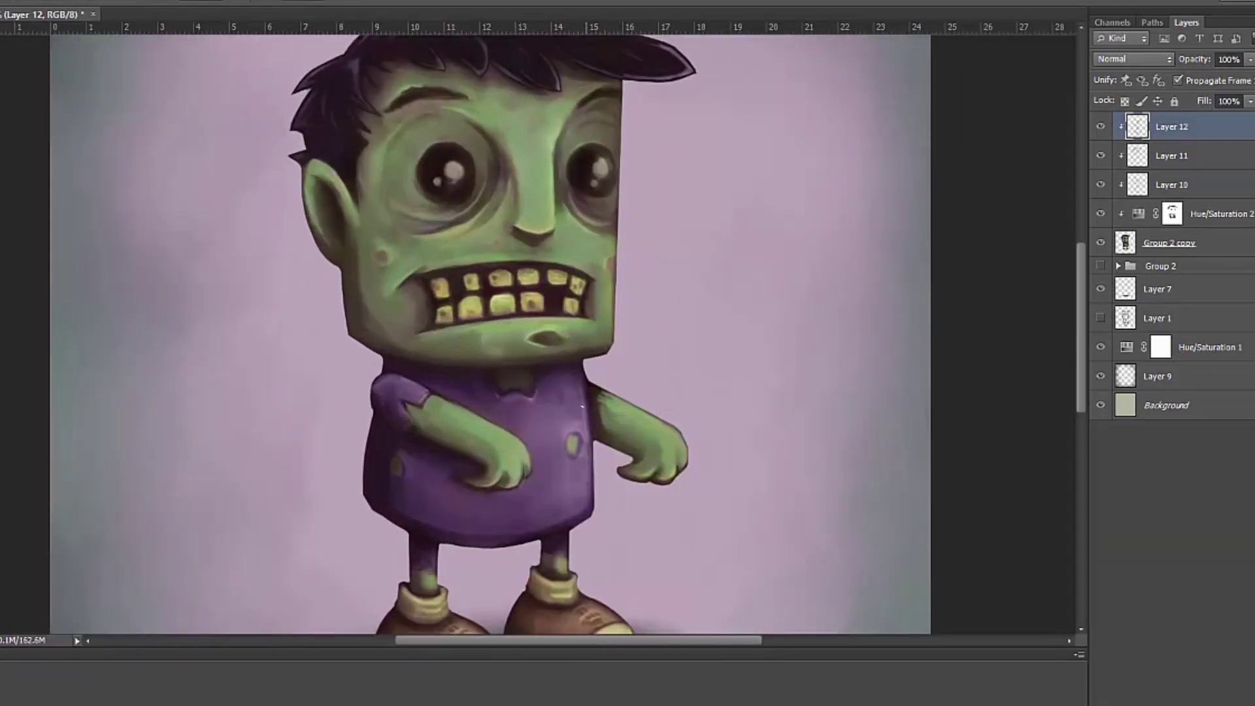
drag(539, 526, 533, 415)
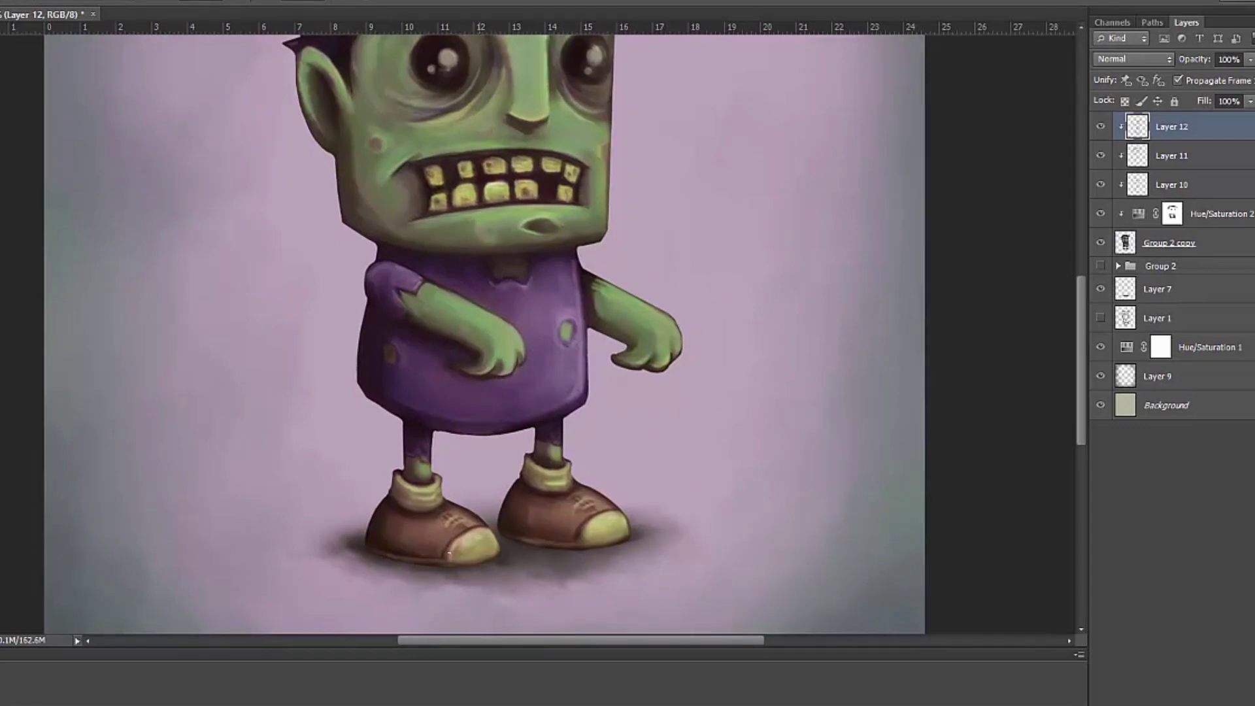
scroll(599, 524, down, 1)
scroll(462, 249, up, 1)
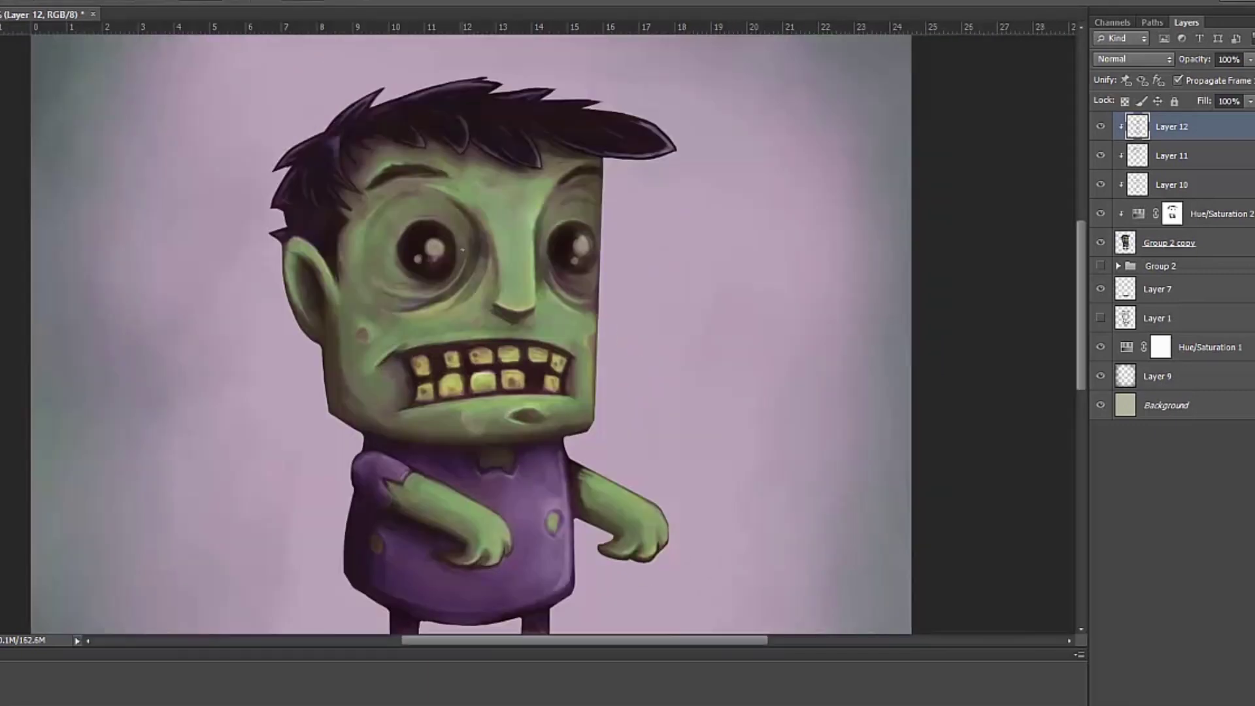
- Check the whole image, then add empty Layer 13 at the top of the stack
scroll(435, 216, down, 2)
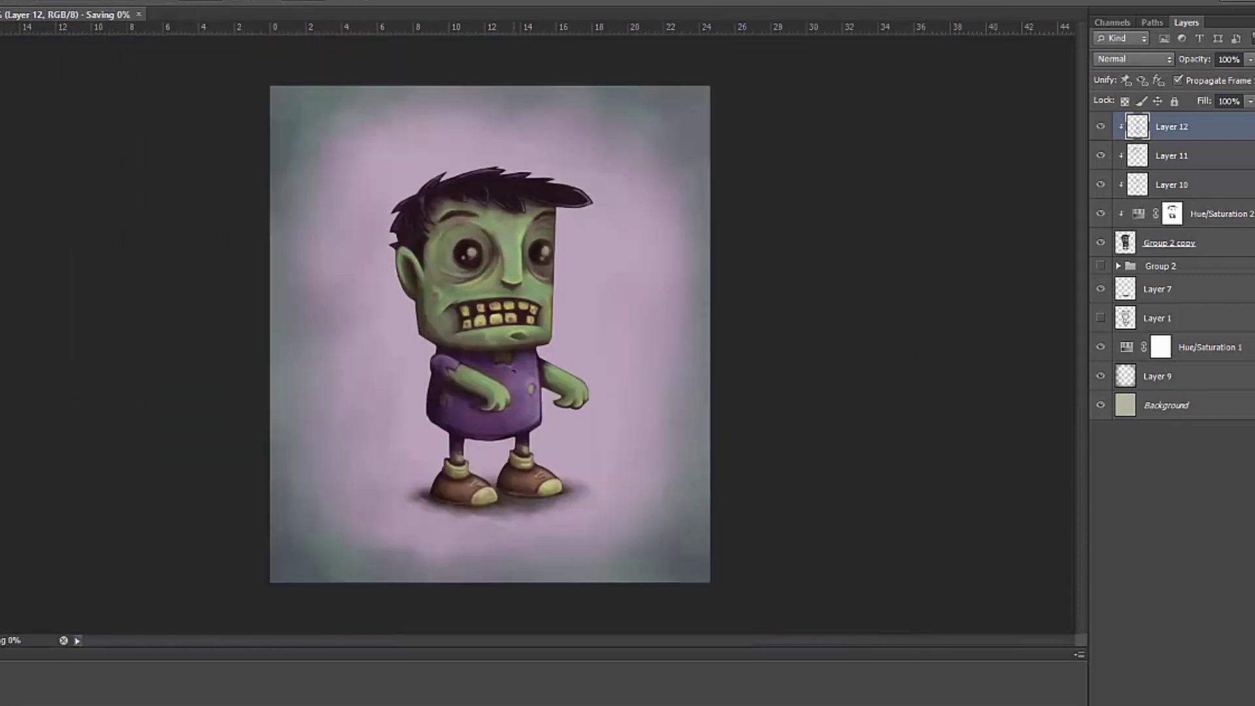
scroll(404, 577, up, 1)
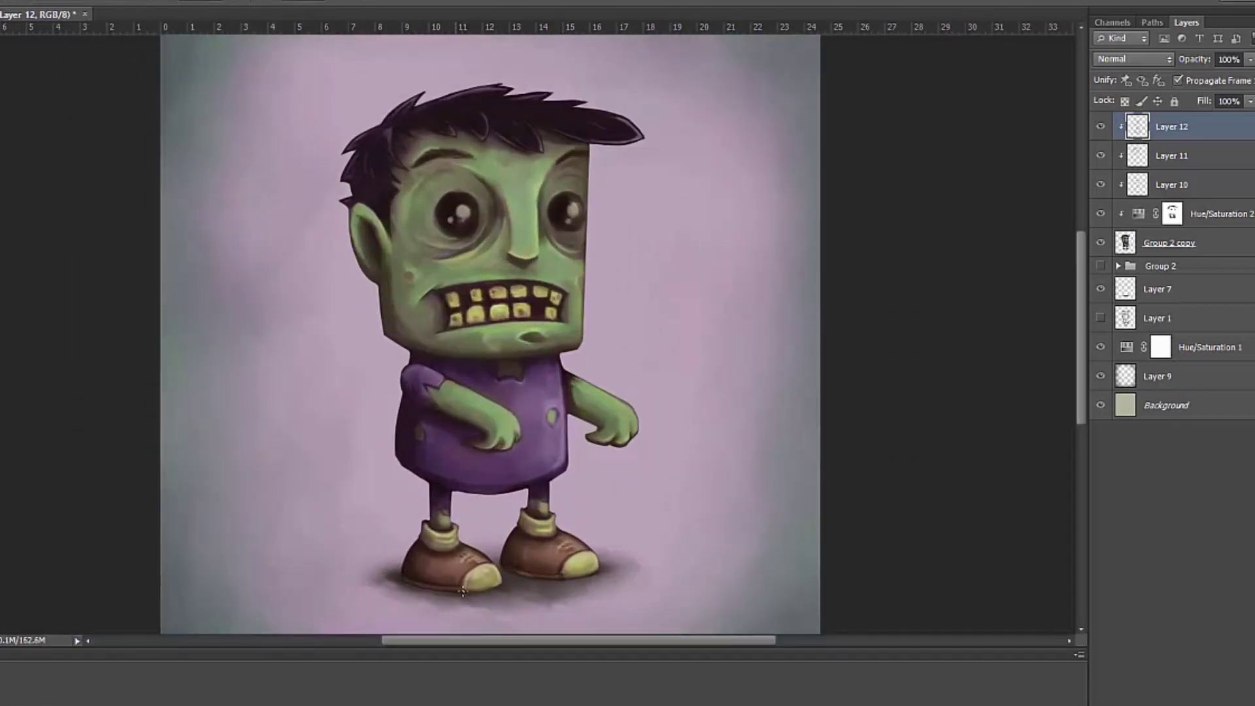
key(ctrl+minus)
key(ctrl+plus)
key(ctrl+shift+alt+n)
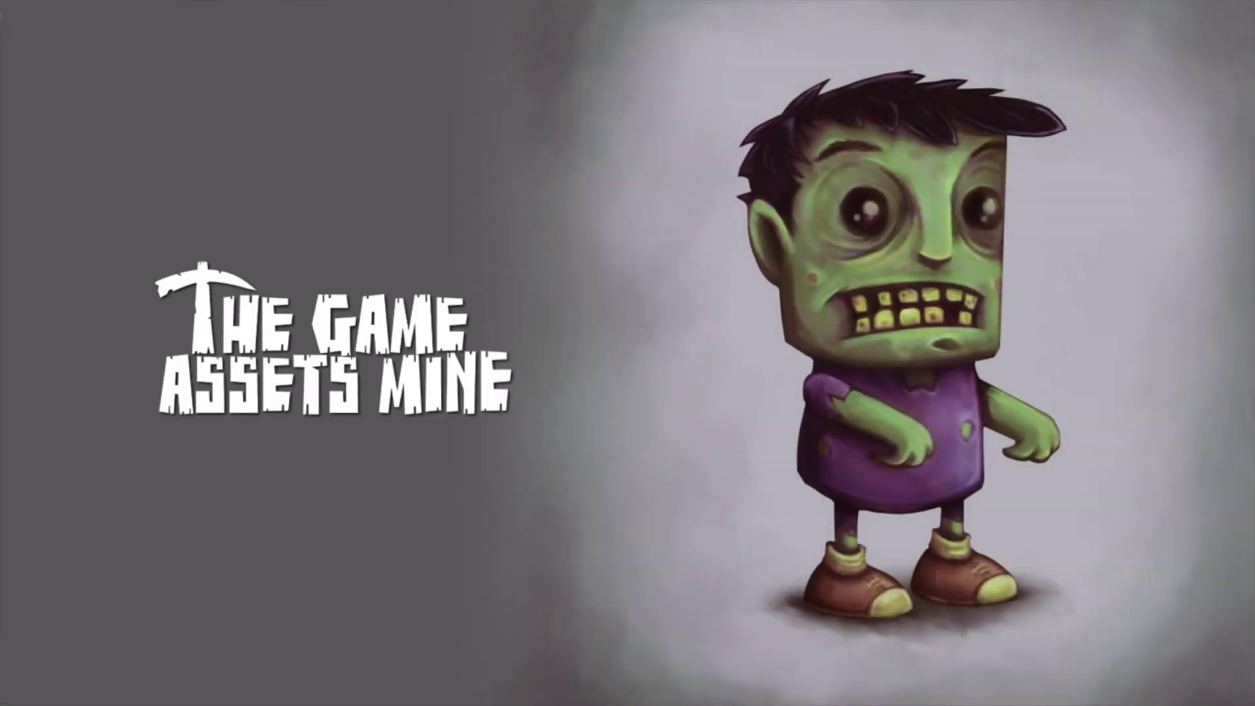